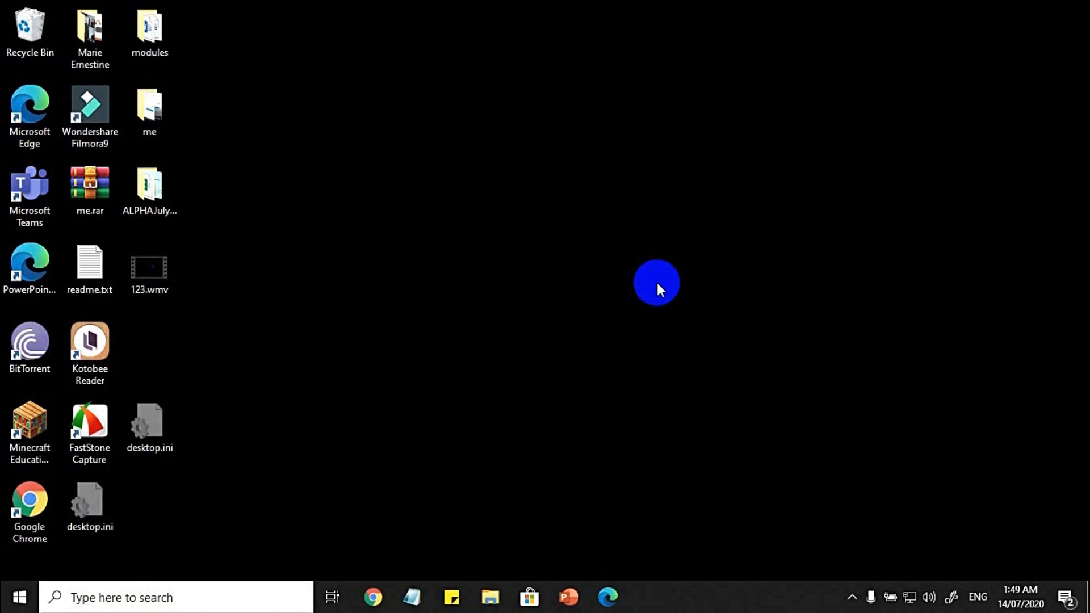
Open the Microsoft Store from the list of installed apps.
left_click(19, 597)
scroll(116, 365, "down", 3)
scroll(117, 365, "down", 10)
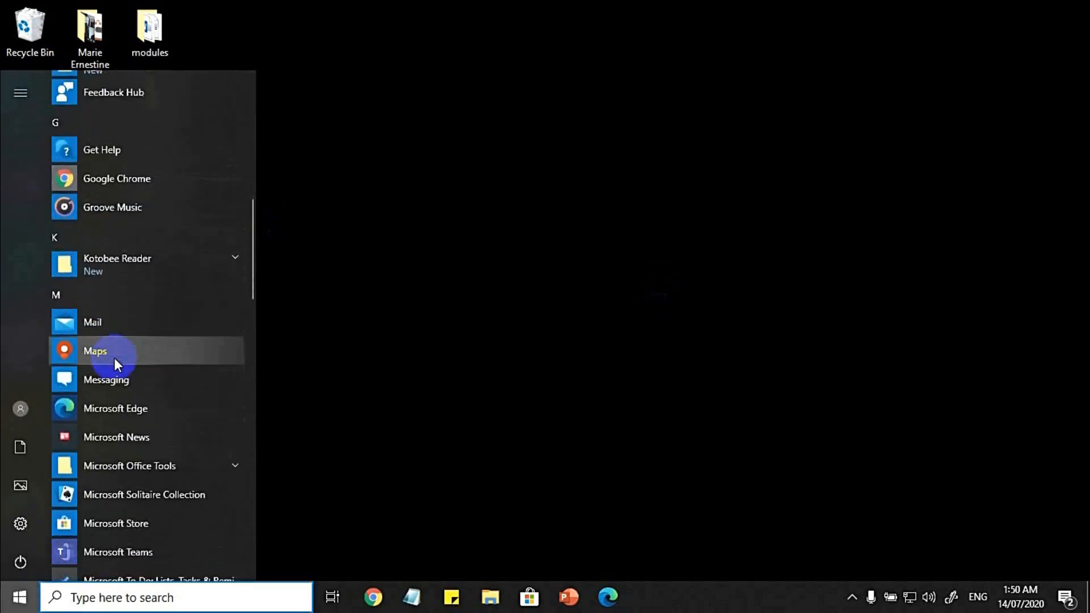
left_click(179, 393)
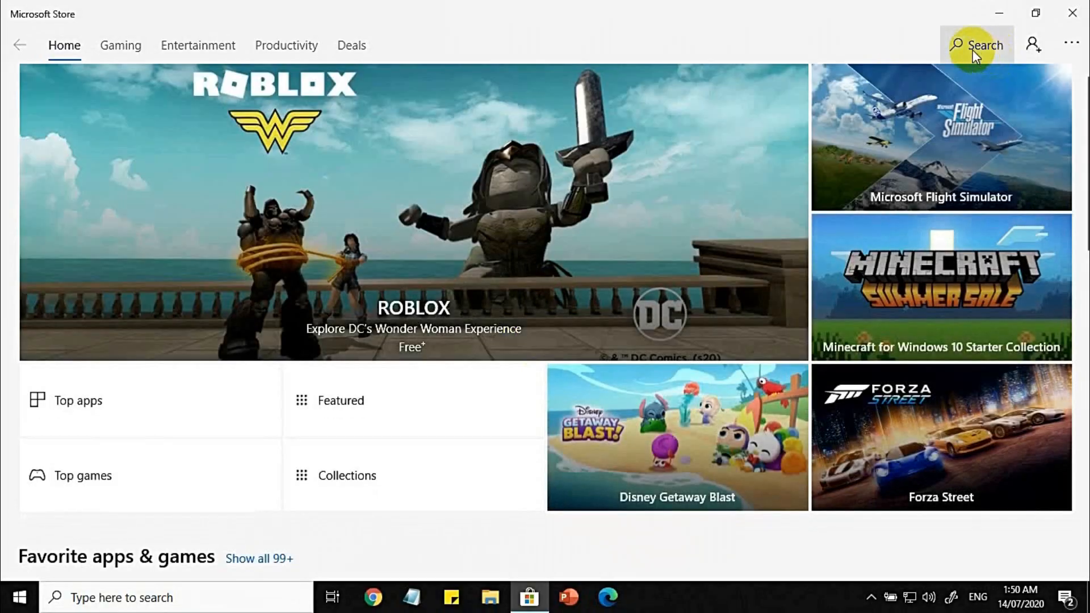
Search the store for "whiteboard" and open the Microsoft Whiteboard app page.
left_click(973, 48)
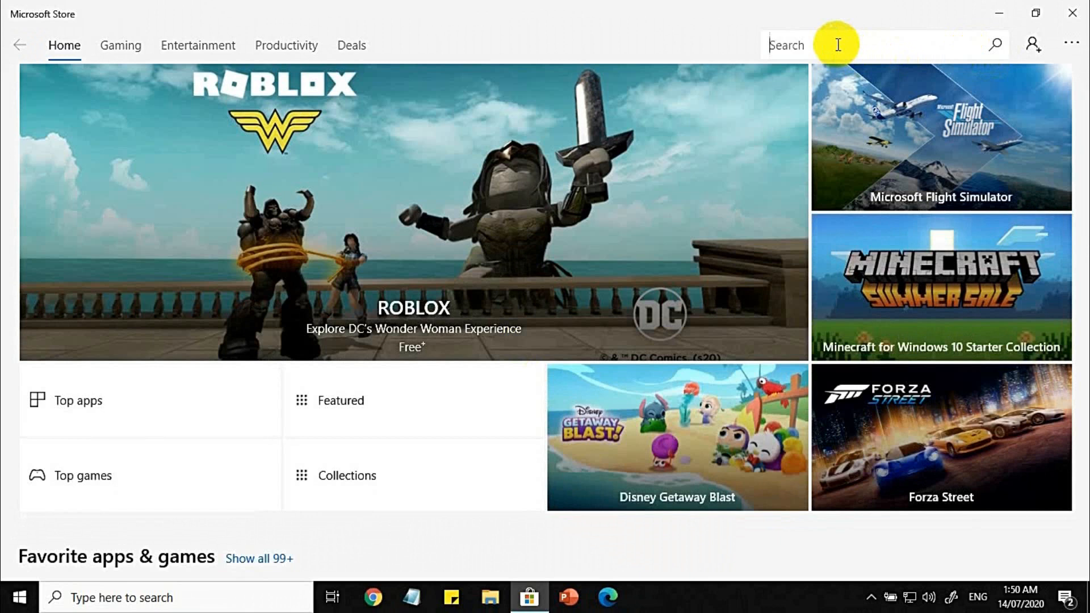
type("whiteboard")
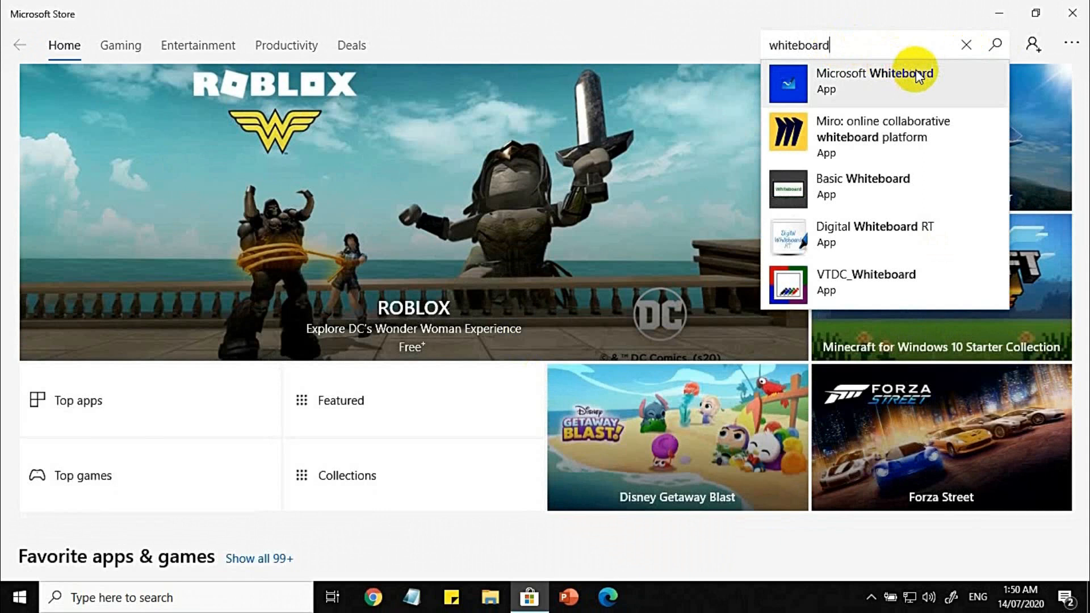
left_click(904, 88)
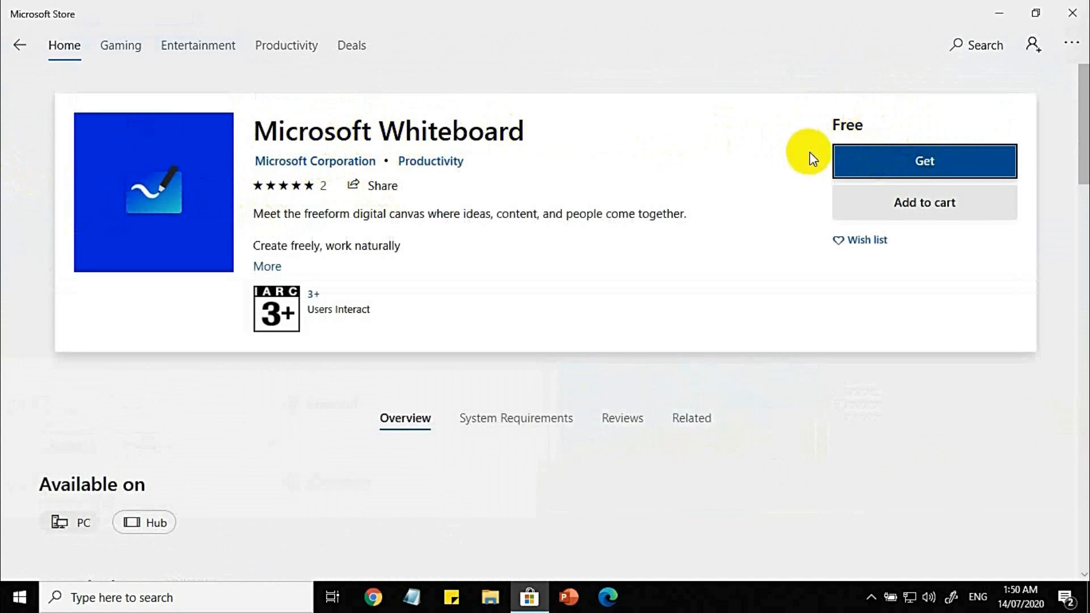
Get Microsoft Whiteboard by signing in with the first listed Microsoft account and its password, and install the app.
left_click(896, 161)
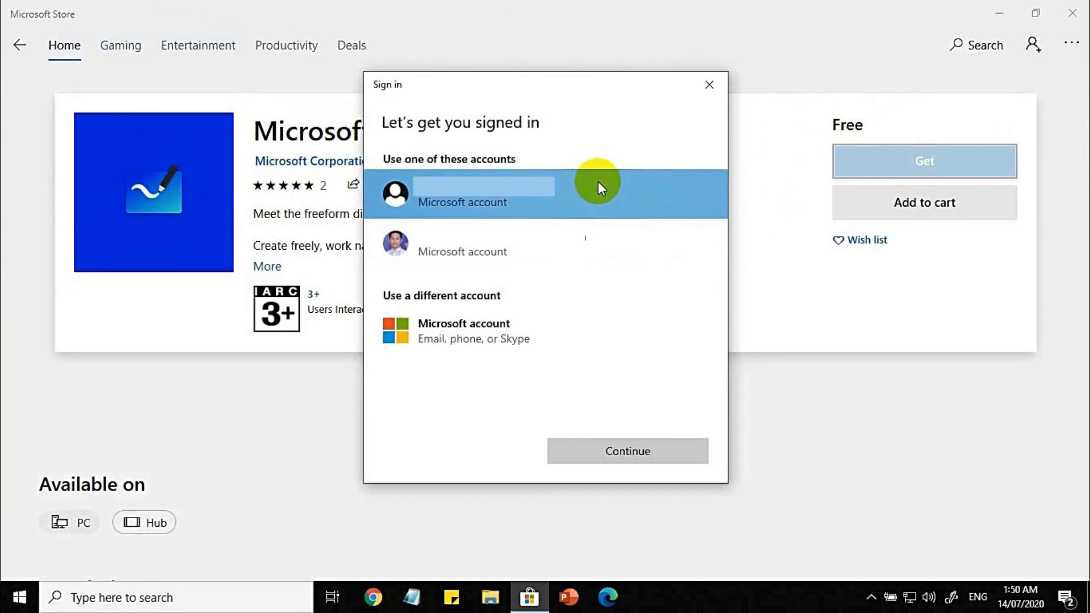
left_click(653, 450)
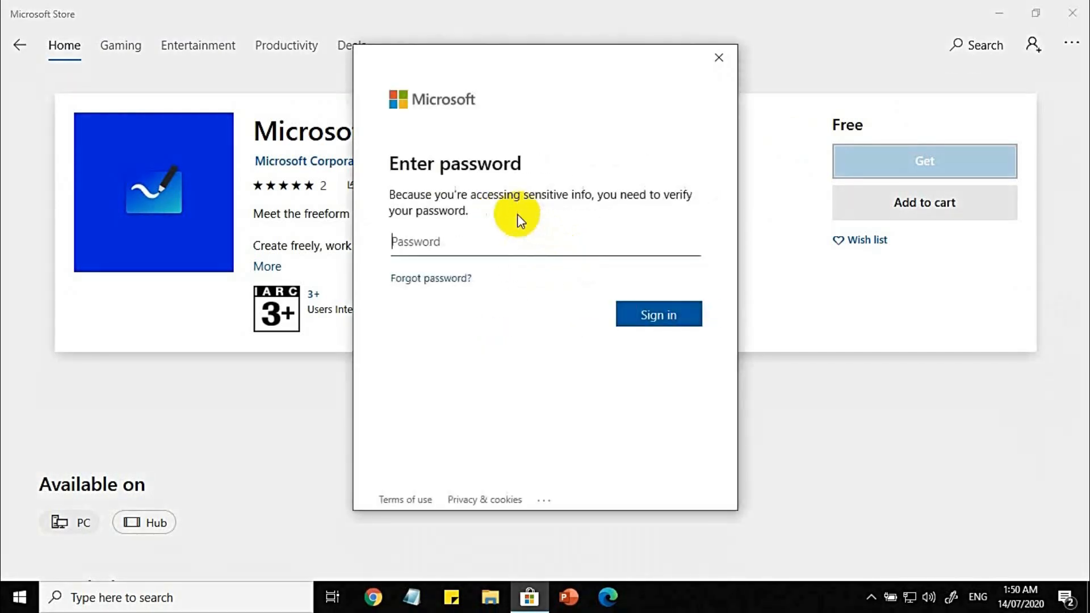
type("************")
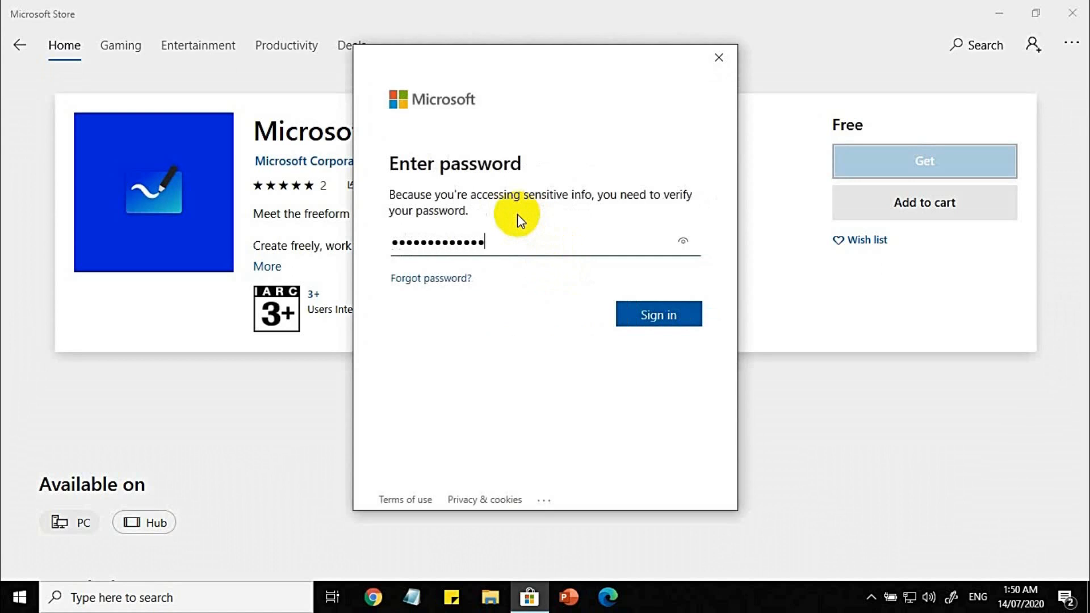
key("Return")
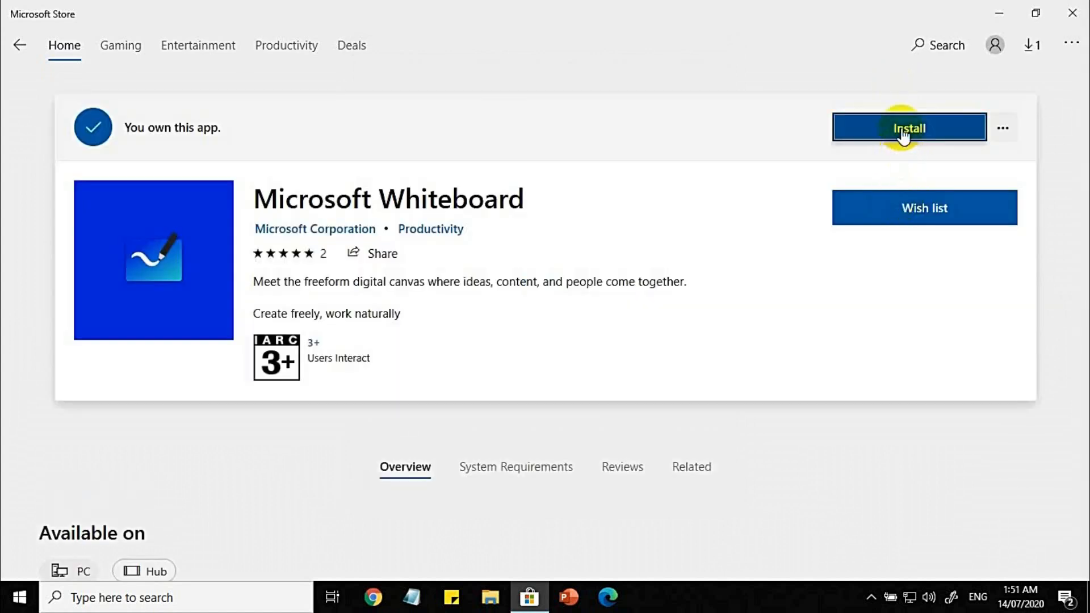
left_click(903, 130)
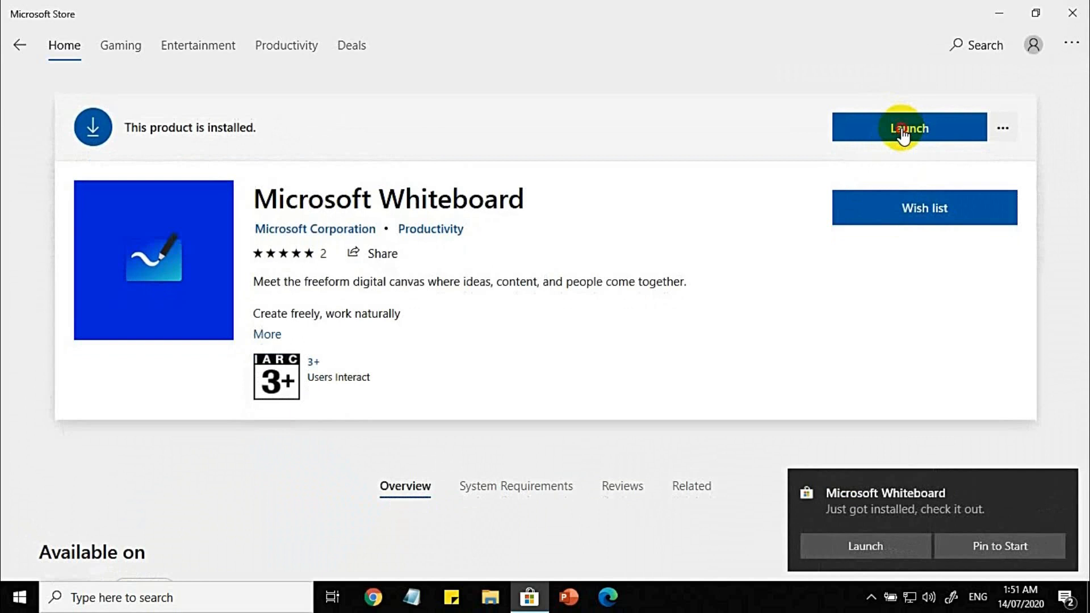
Launch Microsoft Whiteboard, accept its policy terms and get past the welcome screen, with the window maximized.
left_click(903, 135)
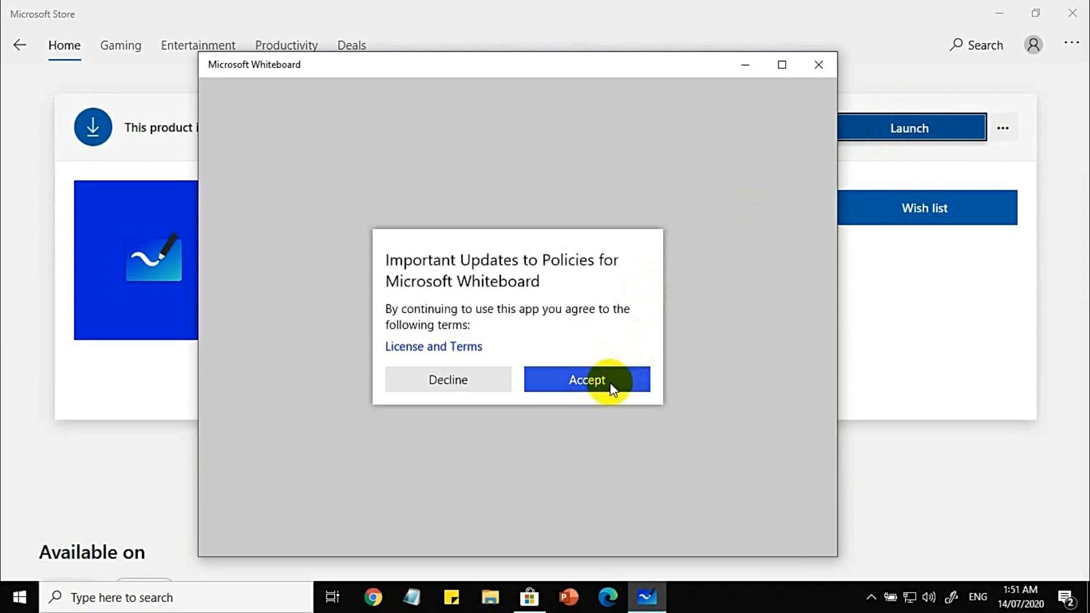
left_click(573, 386)
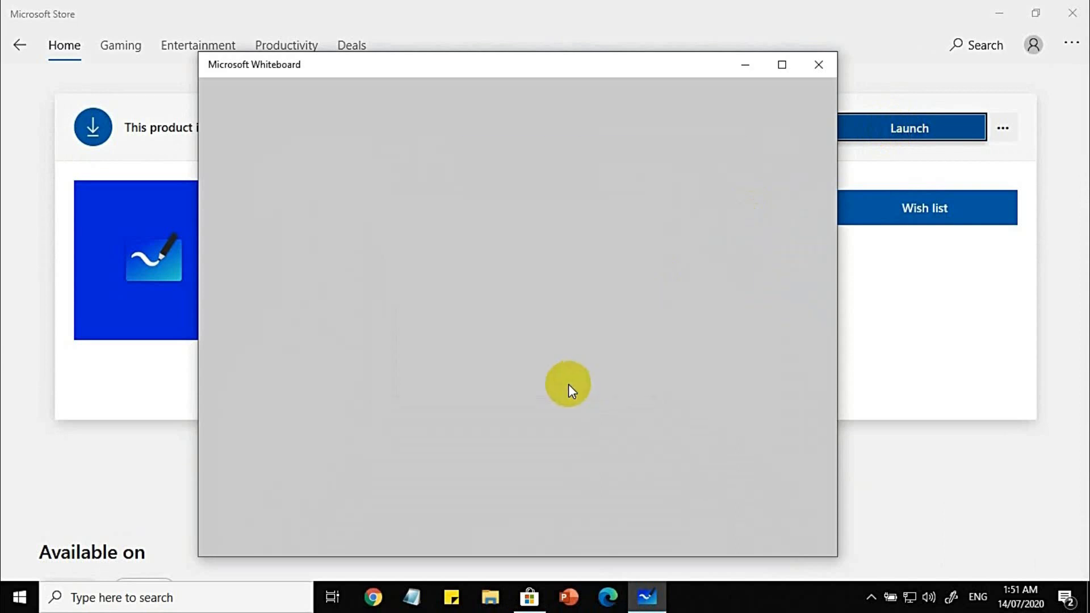
left_click(502, 434)
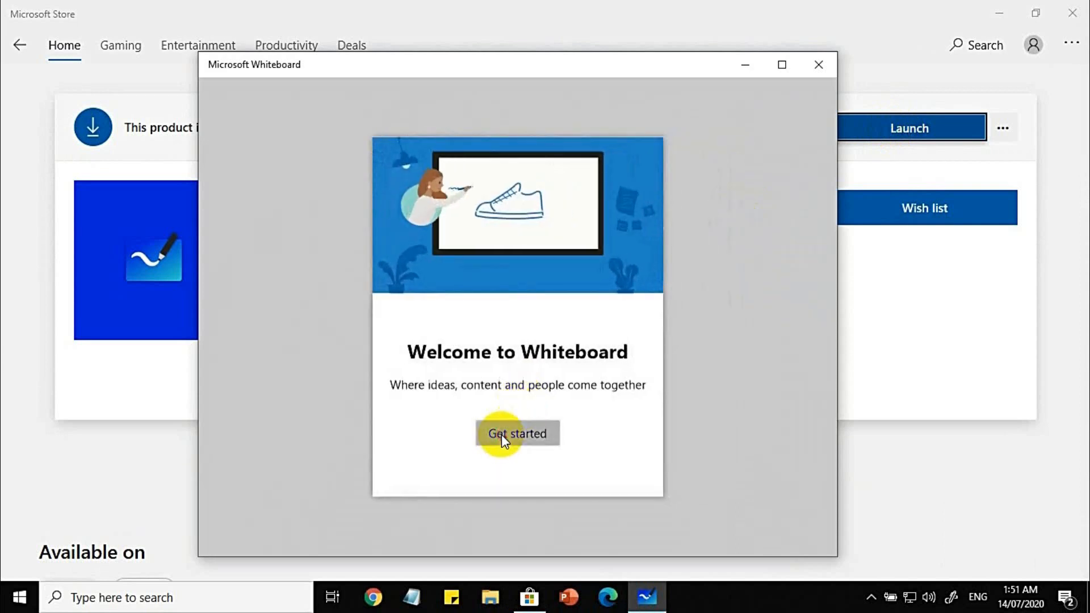
left_click(782, 66)
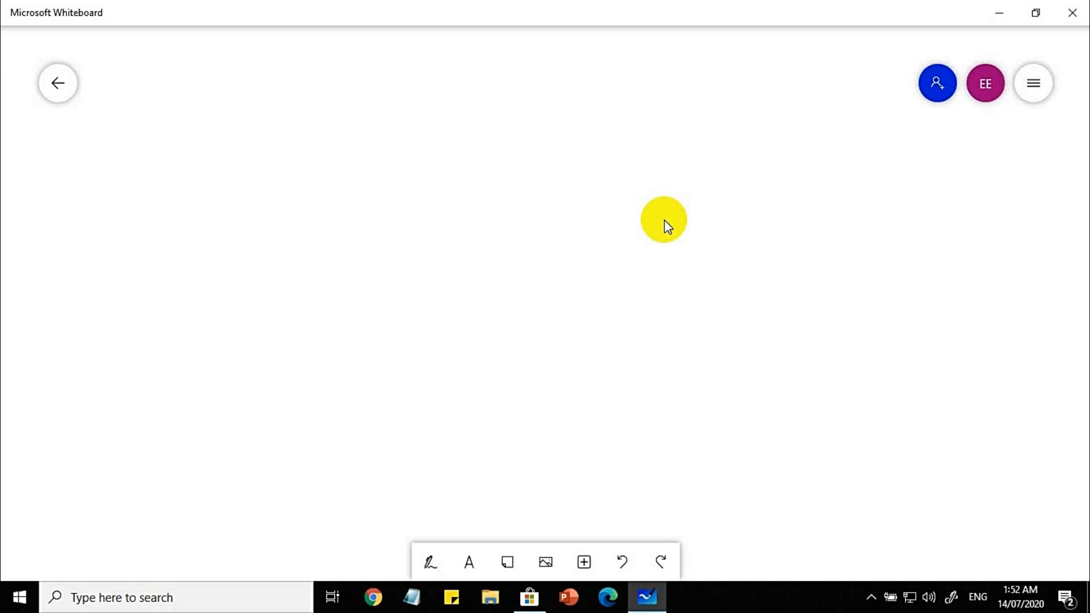
Return to the whiteboard overview and delete the blank untitled whiteboard edited at 1:51 AM.
left_click(51, 90)
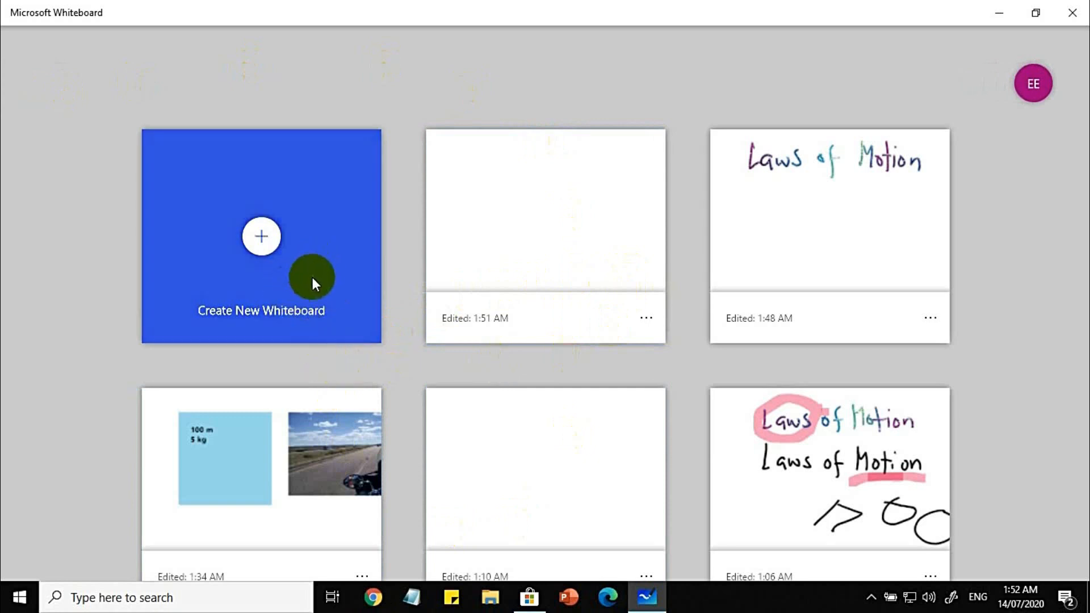
left_click(647, 318)
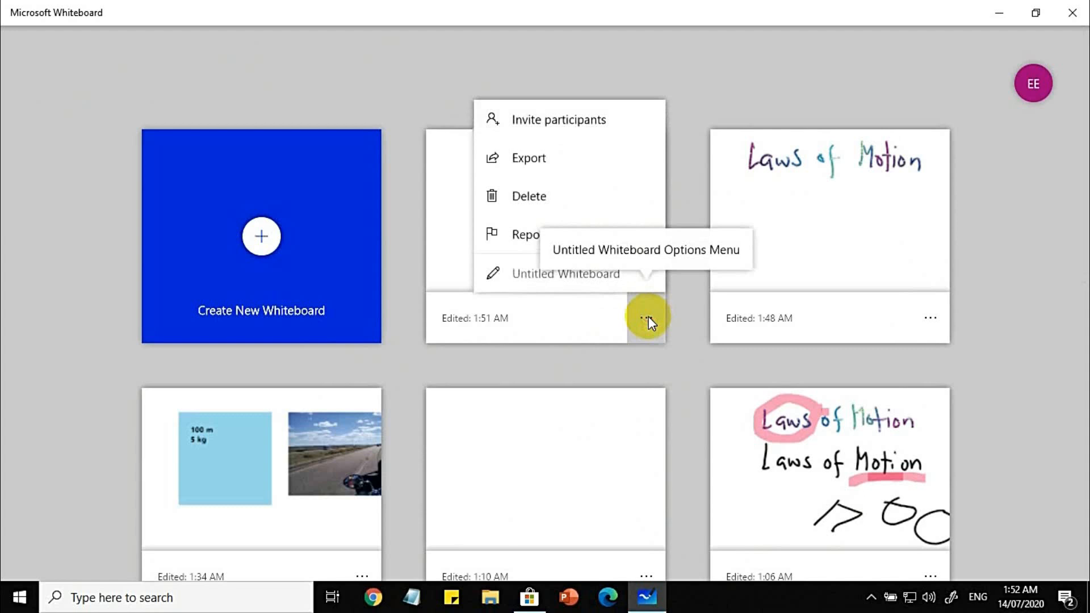
left_click(565, 199)
left_click(990, 222)
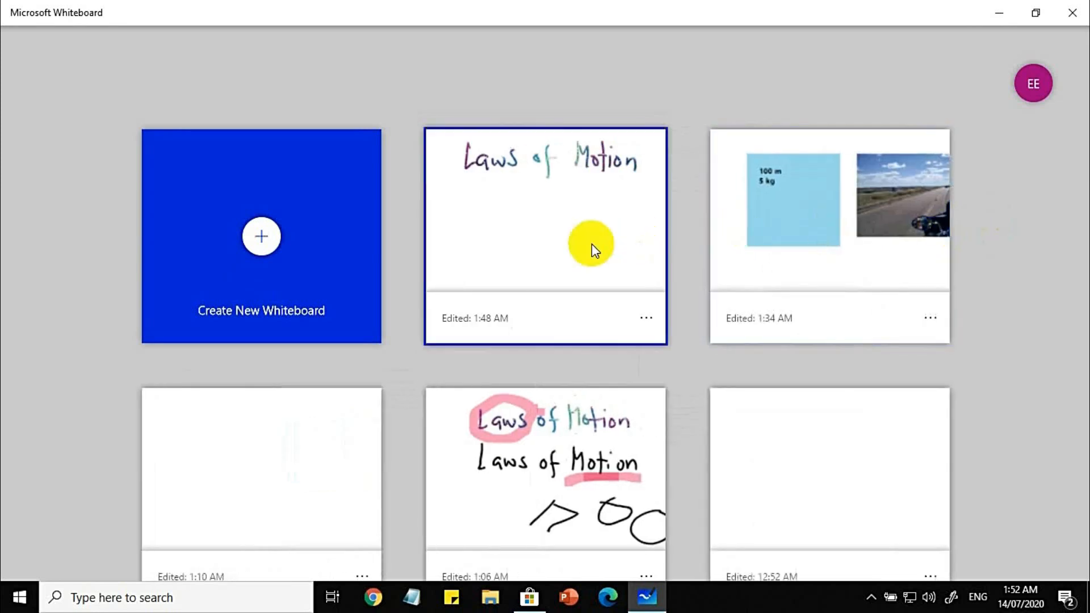
Create a new whiteboard and turn on Active pen, Ink to shape and Ink to table in its settings.
left_click(313, 283)
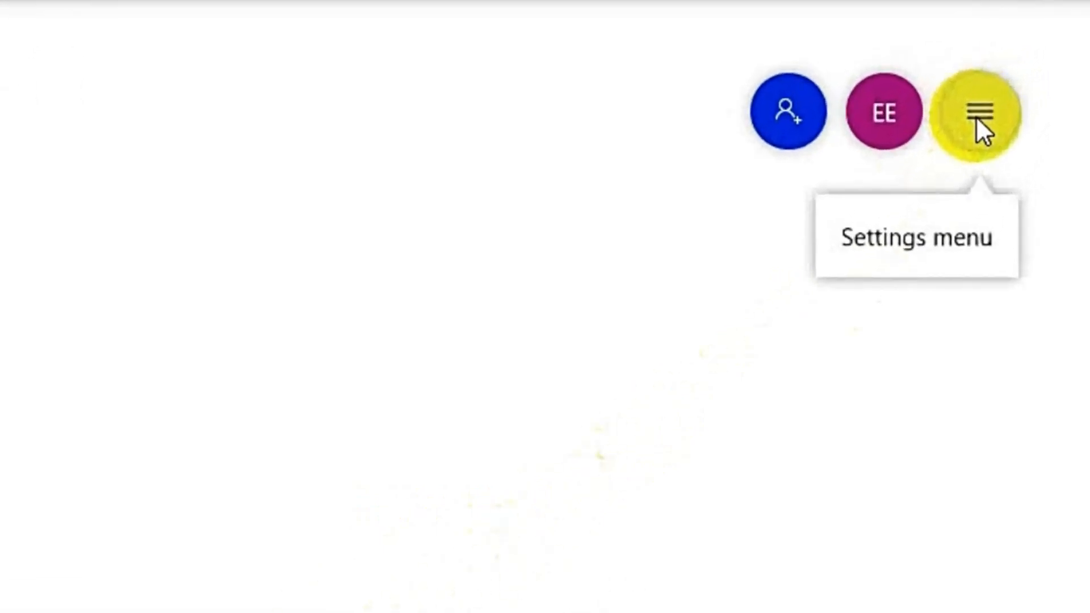
left_click(978, 116)
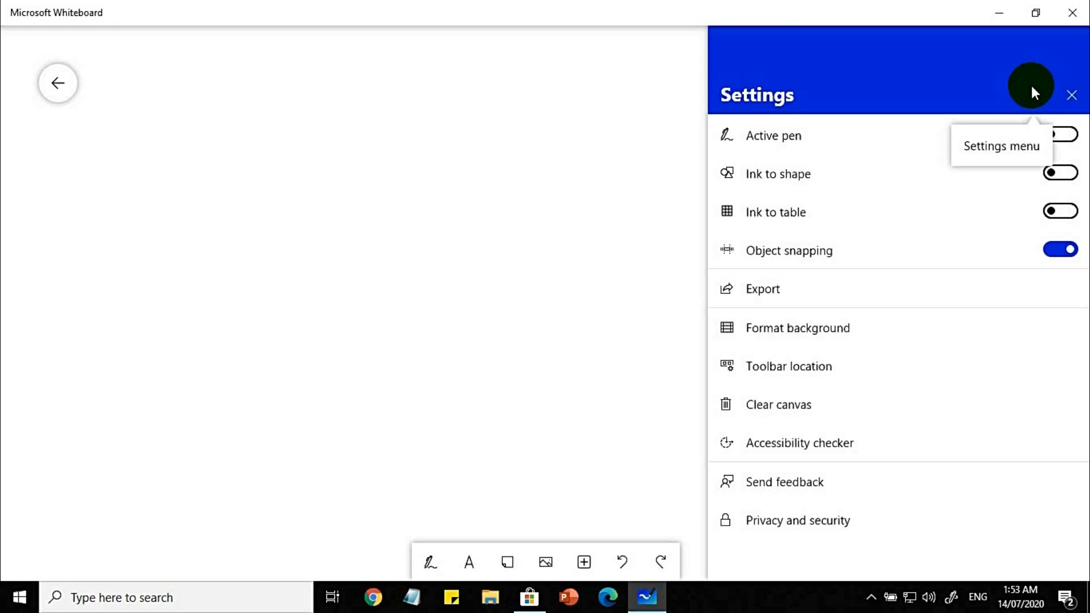
left_click(1073, 135)
left_click(1075, 175)
left_click(1075, 212)
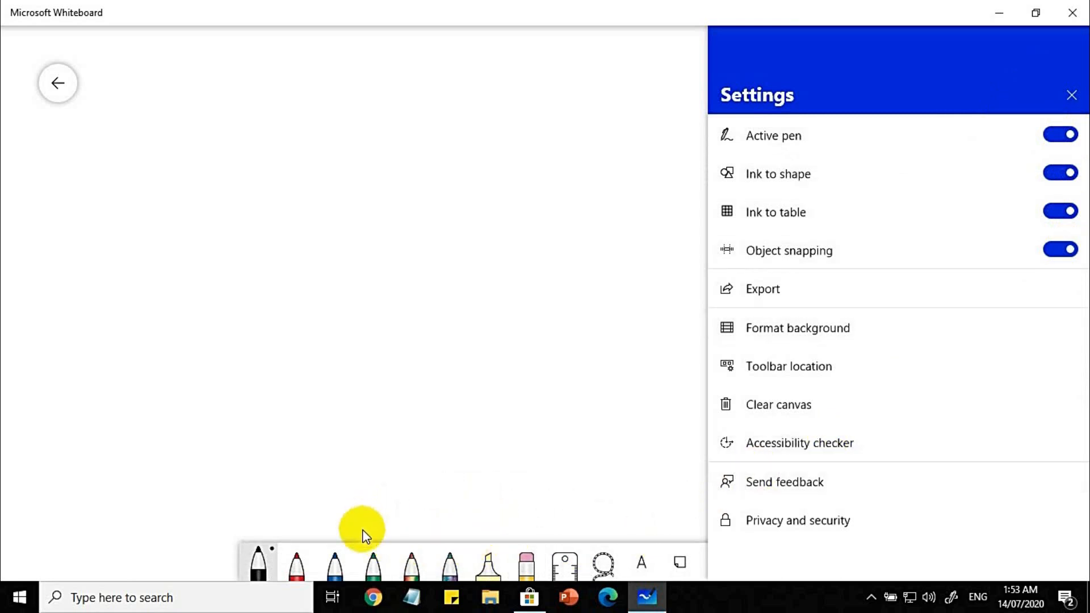
left_click(388, 520)
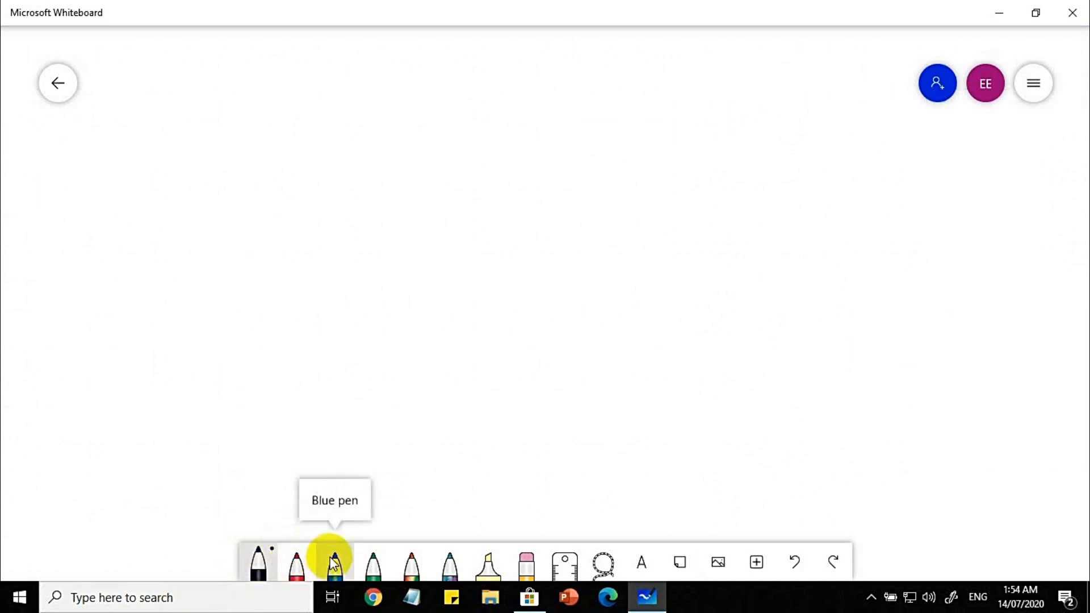
Set the black pen to the second-thickest stroke width.
left_click(270, 547)
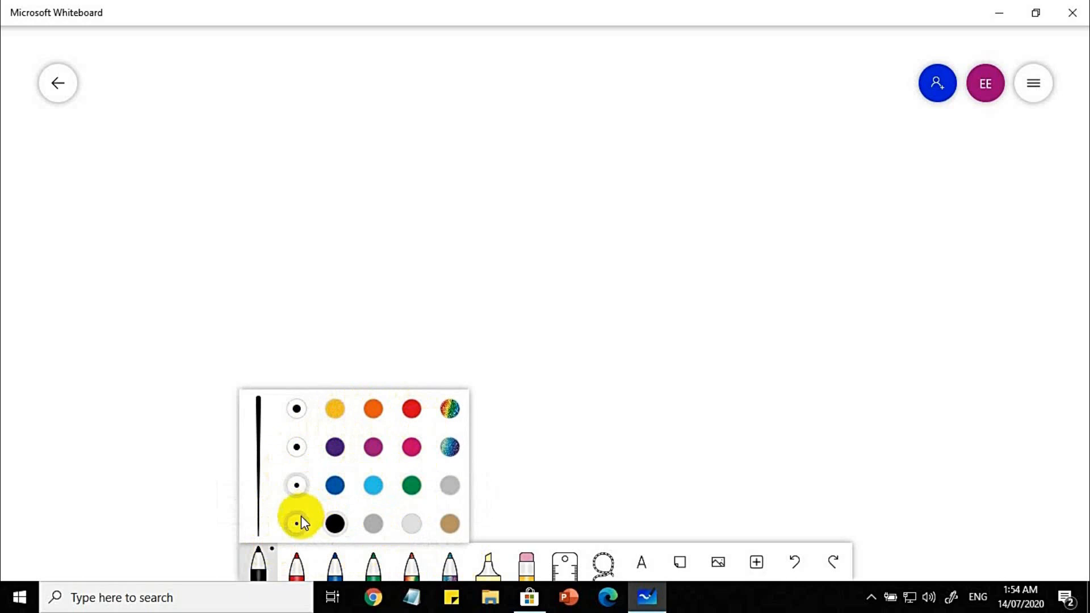
left_click(298, 448)
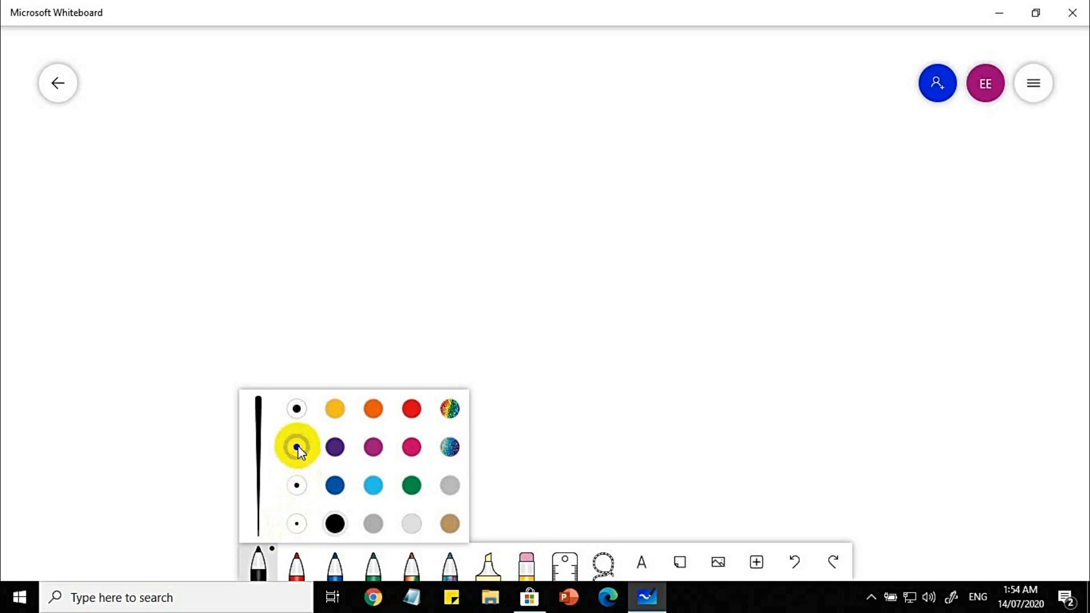
left_click(554, 425)
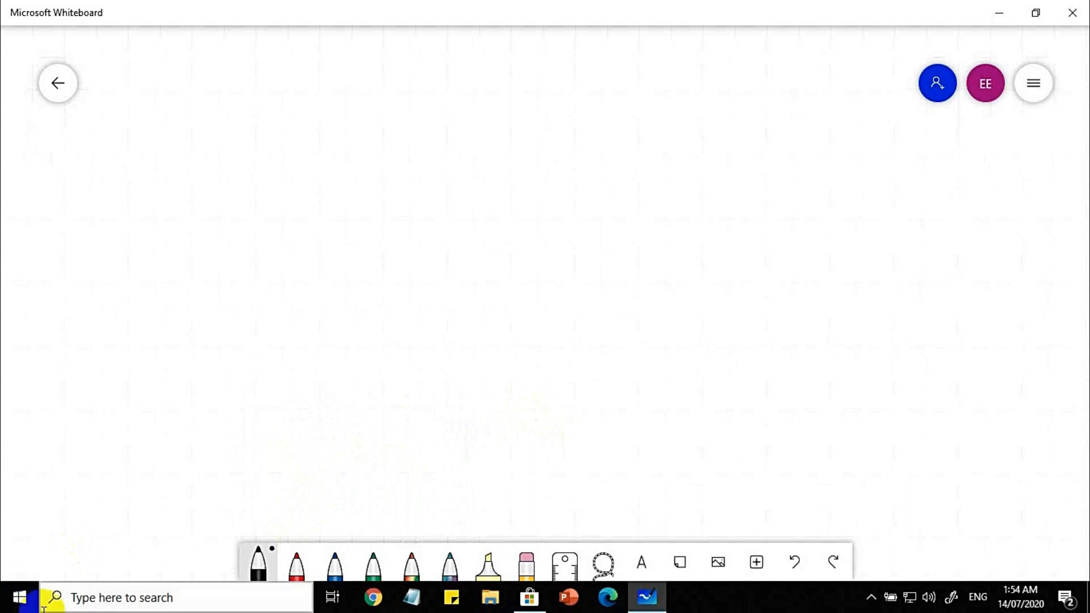
Handwrite "Laws of Motion" with the Galaxy pen across the upper part of the canvas.
left_click(450, 562)
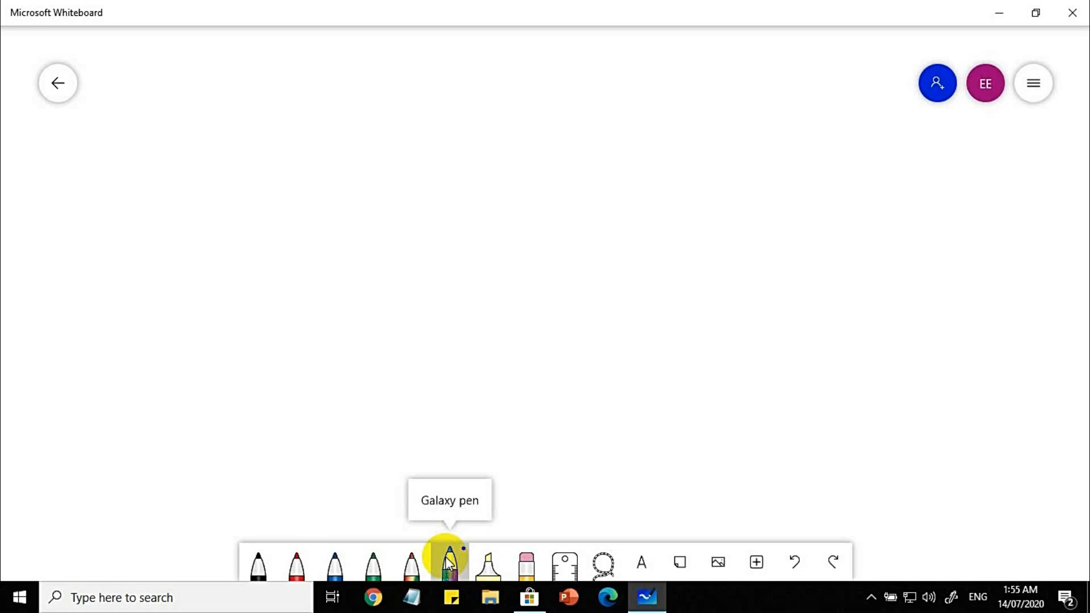
mouse_move(93, 50)
left_mouse_down()
mouse_move(83, 104)
mouse_move(107, 109)
left_mouse_up()
mouse_move(136, 87)
left_mouse_down()
mouse_move(121, 105)
mouse_move(138, 114)
left_mouse_up()
mouse_move(155, 85)
left_mouse_down()
mouse_move(166, 94)
mouse_move(184, 83)
left_mouse_up()
left_click_drag(205, 73, 191, 107)
left_click_drag(258, 79, 254, 83)
left_click_drag(299, 53, 278, 132)
mouse_move(283, 91)
left_mouse_down()
mouse_move(389, 52)
mouse_move(393, 111)
left_mouse_up()
mouse_move(410, 85)
left_mouse_down()
mouse_move(428, 122)
mouse_move(448, 82)
left_mouse_up()
mouse_move(460, 82)
left_mouse_down()
mouse_move(453, 116)
mouse_move(490, 92)
mouse_move(544, 125)
left_mouse_up()
left_click(466, 60)
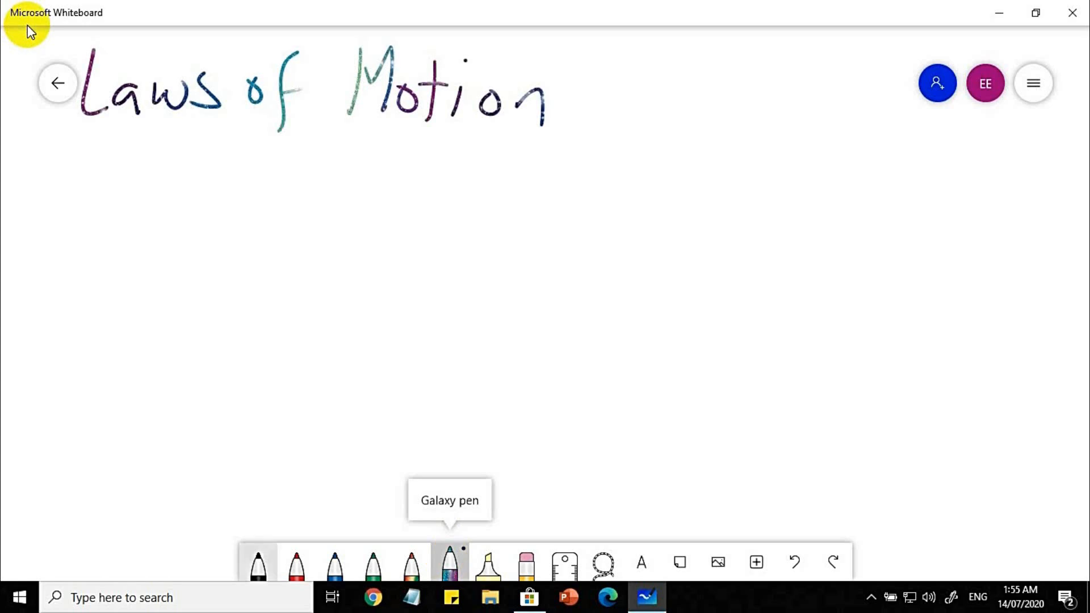
Handwrite "Laws of Motion" with the black pen directly below the galaxy-coloured line.
left_click(259, 563)
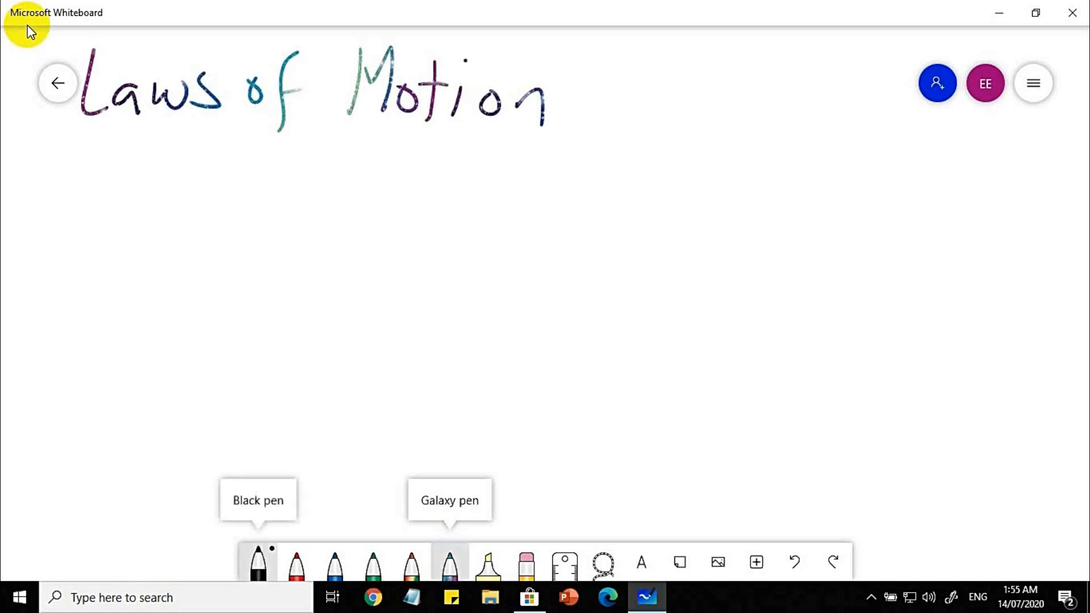
left_click(259, 563)
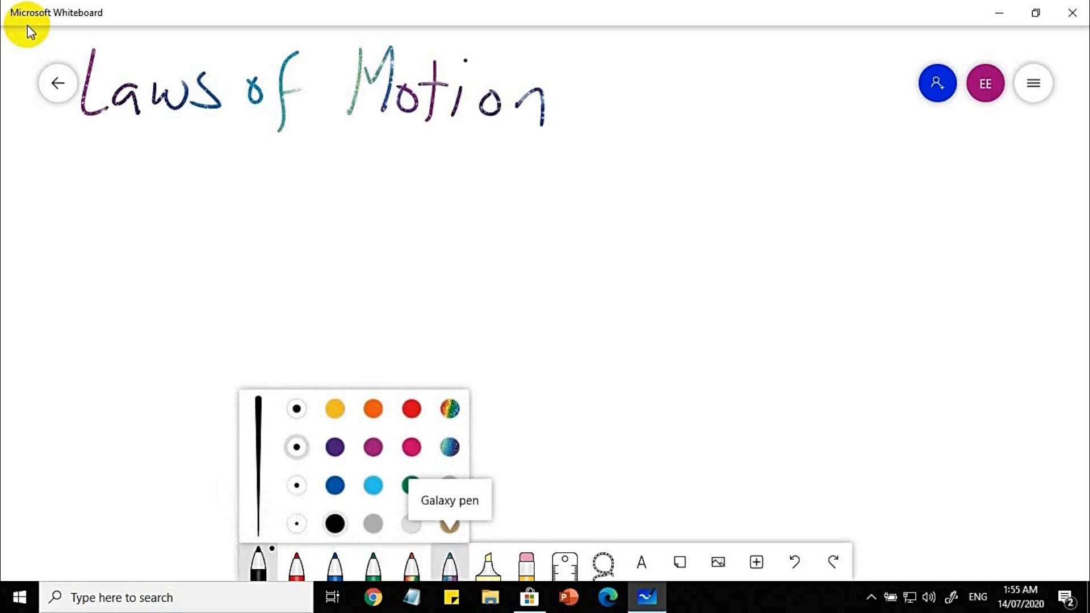
left_click_drag(109, 144, 123, 213)
mouse_move(161, 170)
left_mouse_down()
mouse_move(164, 215)
mouse_move(197, 214)
mouse_move(200, 185)
left_mouse_up()
left_click_drag(232, 168, 214, 209)
left_click_drag(284, 178, 298, 181)
left_click_drag(324, 151, 312, 234)
left_click_drag(304, 193, 331, 184)
mouse_move(377, 214)
left_mouse_down()
mouse_move(388, 160)
mouse_move(419, 221)
mouse_move(437, 192)
mouse_move(463, 232)
left_mouse_up()
mouse_move(456, 195)
left_mouse_down()
mouse_move(483, 188)
mouse_move(489, 214)
left_mouse_up()
left_click_drag(499, 166, 566, 216)
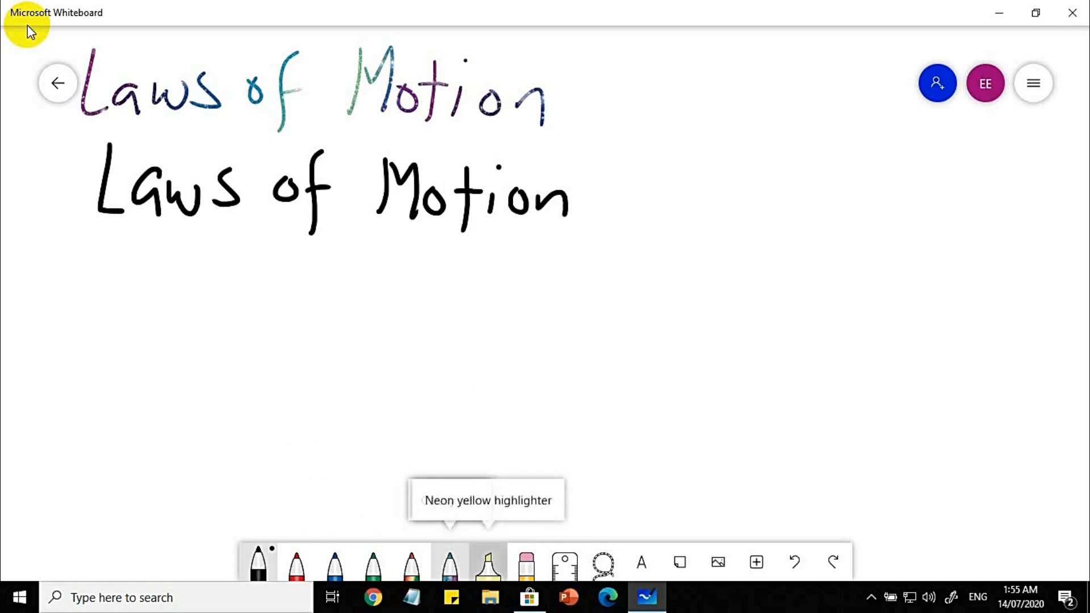
Set the highlighter to light red and underline "Motion" in the black line and "Laws" in the galaxy-coloured line.
left_click(489, 563)
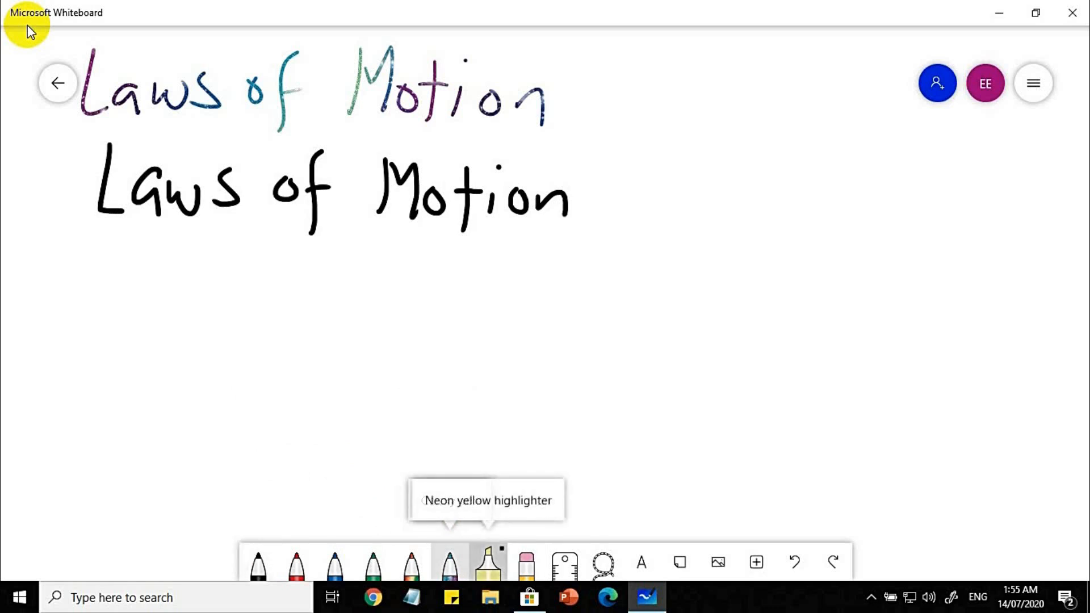
left_click(488, 564)
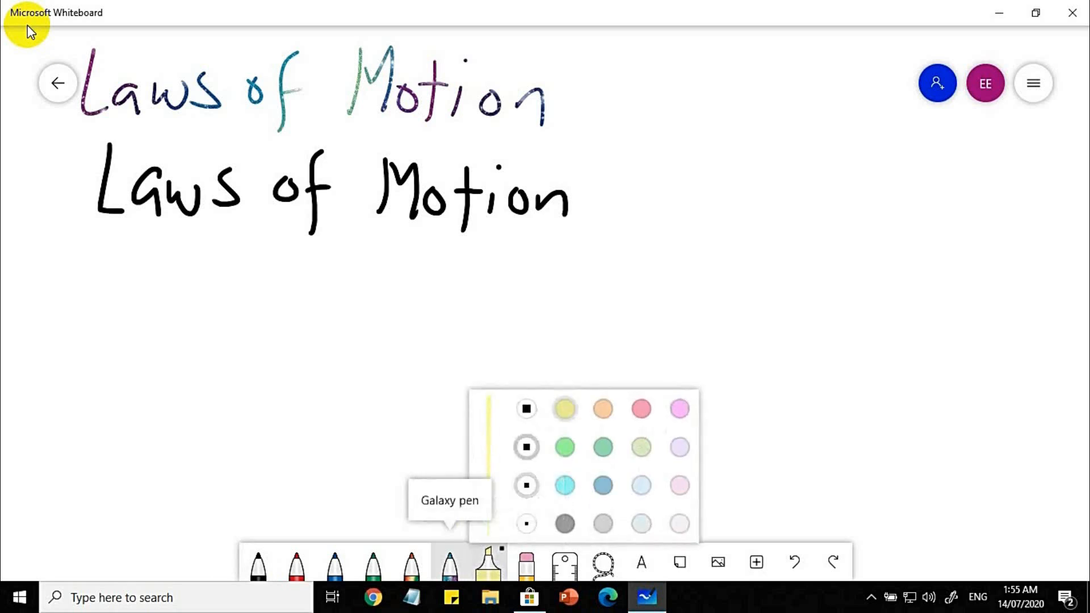
left_click(641, 408)
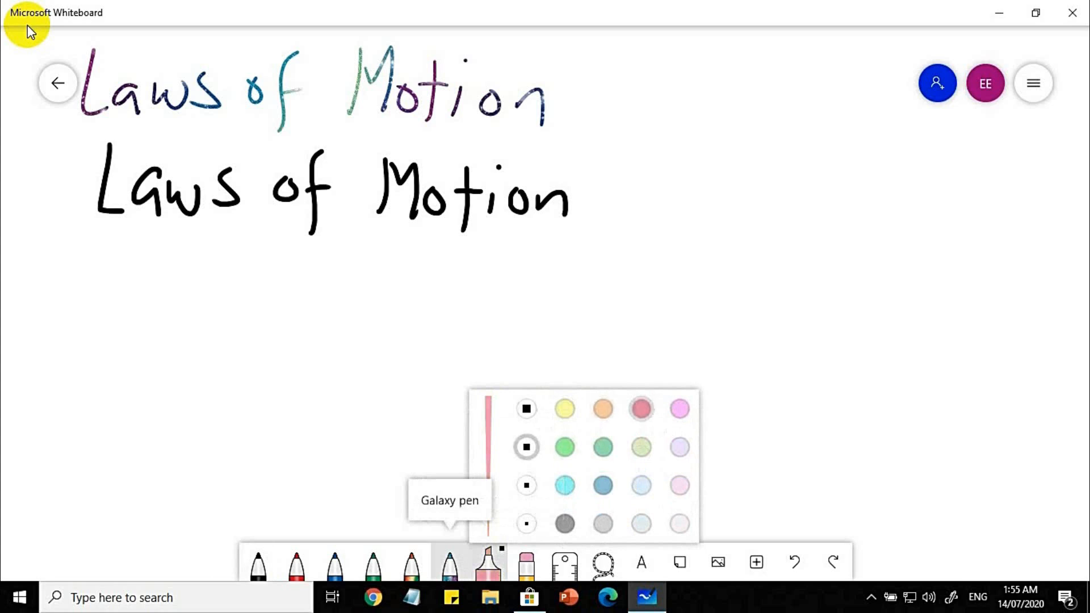
left_click_drag(366, 257, 577, 239)
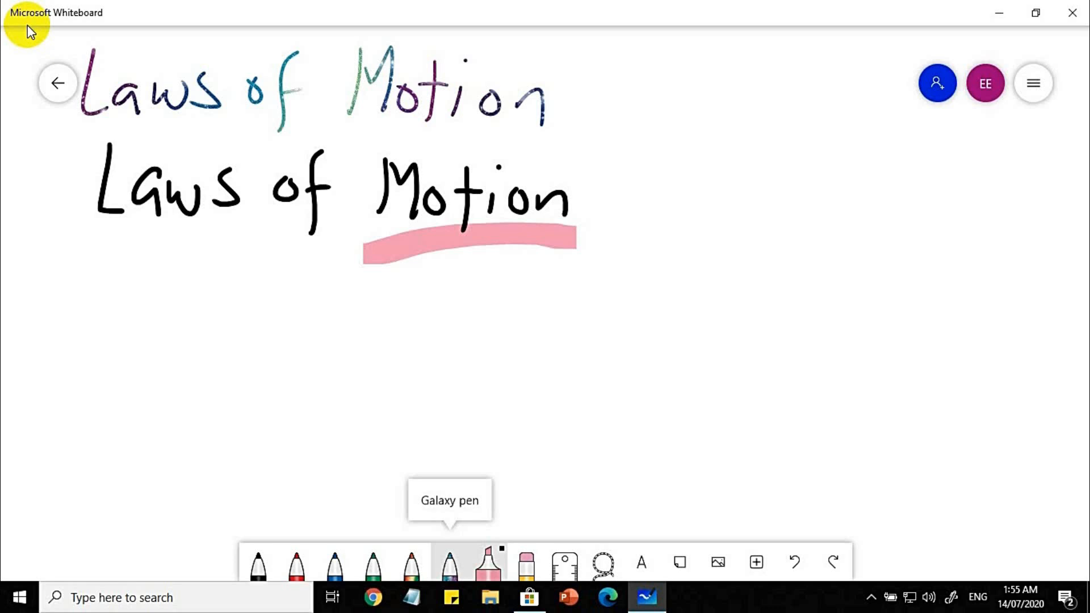
mouse_move(81, 141)
left_mouse_down()
mouse_move(187, 120)
mouse_move(221, 130)
left_mouse_up()
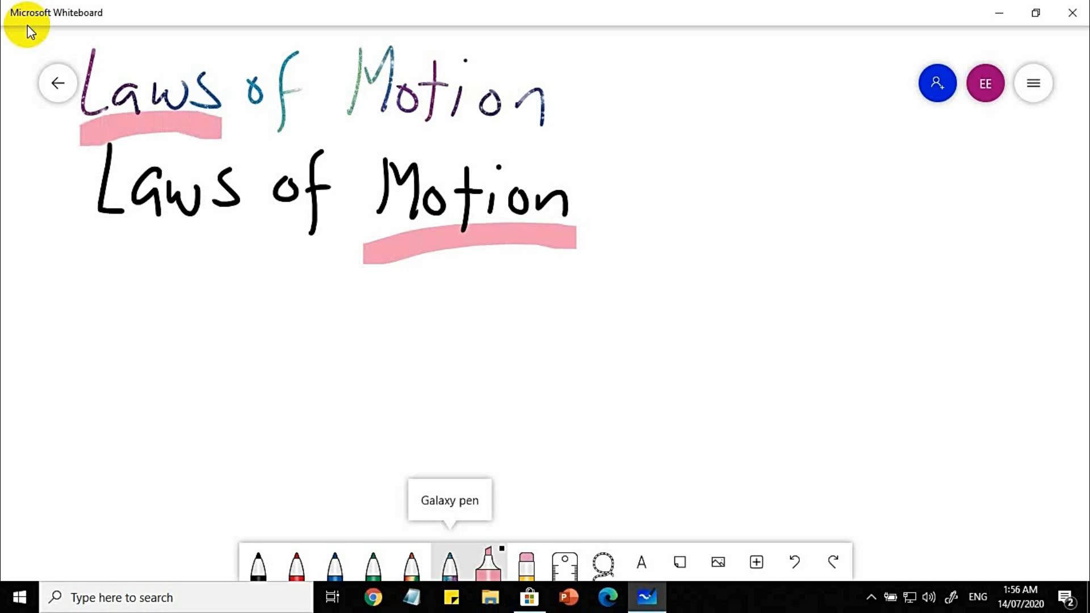
Draw a triangle, a circle and two slanted ovals with the black pen below the handwriting, with a square and a rectangle underneath.
left_click(258, 565)
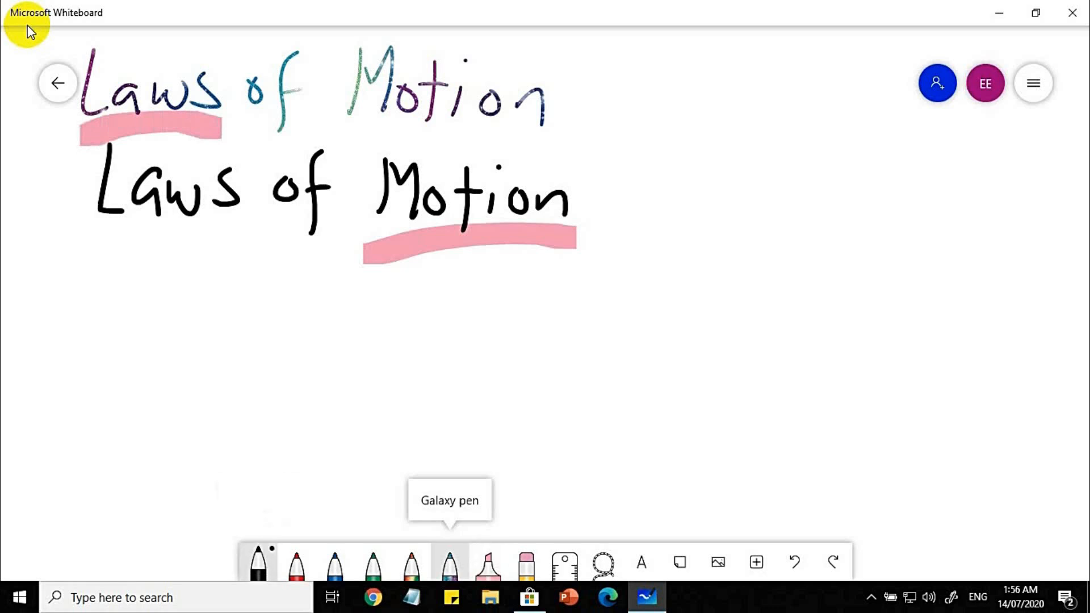
left_click_drag(298, 408, 316, 255)
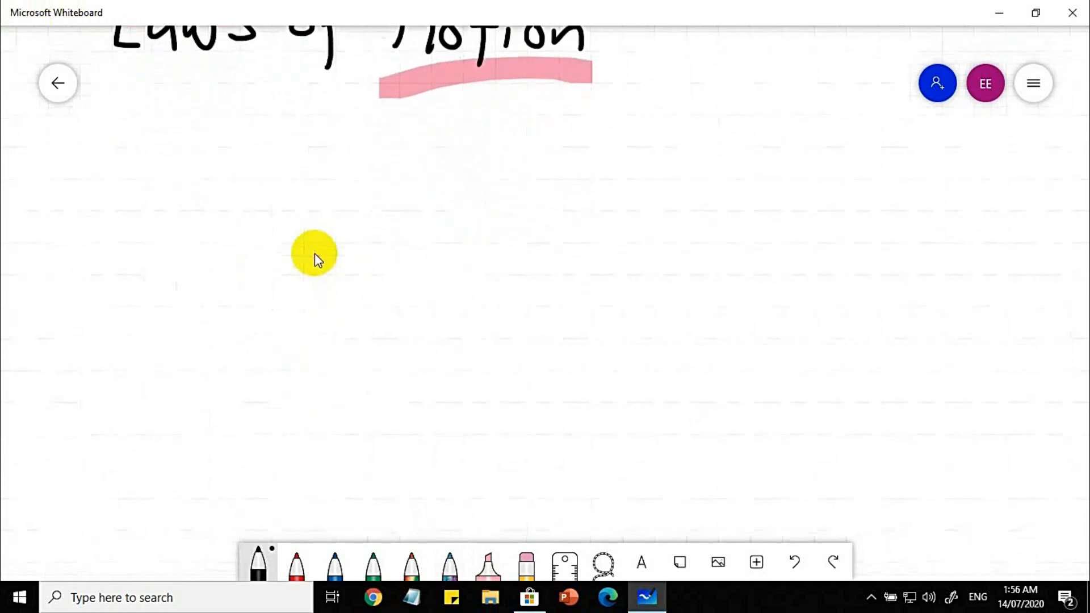
mouse_move(273, 174)
left_mouse_down()
mouse_move(222, 238)
mouse_move(278, 181)
mouse_move(280, 236)
mouse_move(223, 239)
left_mouse_up()
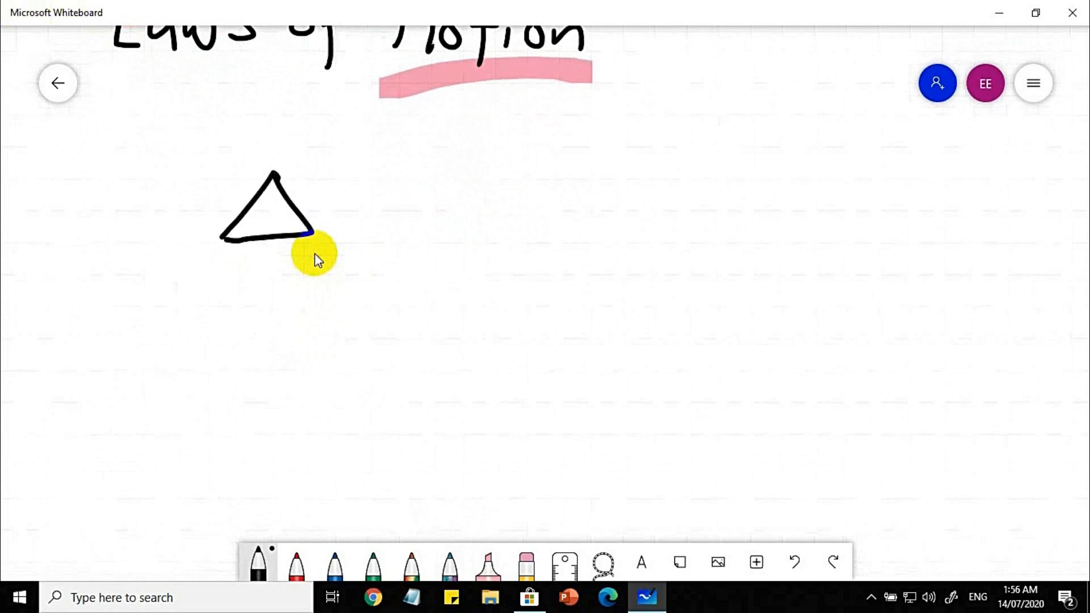
mouse_move(384, 166)
left_mouse_down()
mouse_move(425, 196)
mouse_move(377, 171)
left_mouse_up()
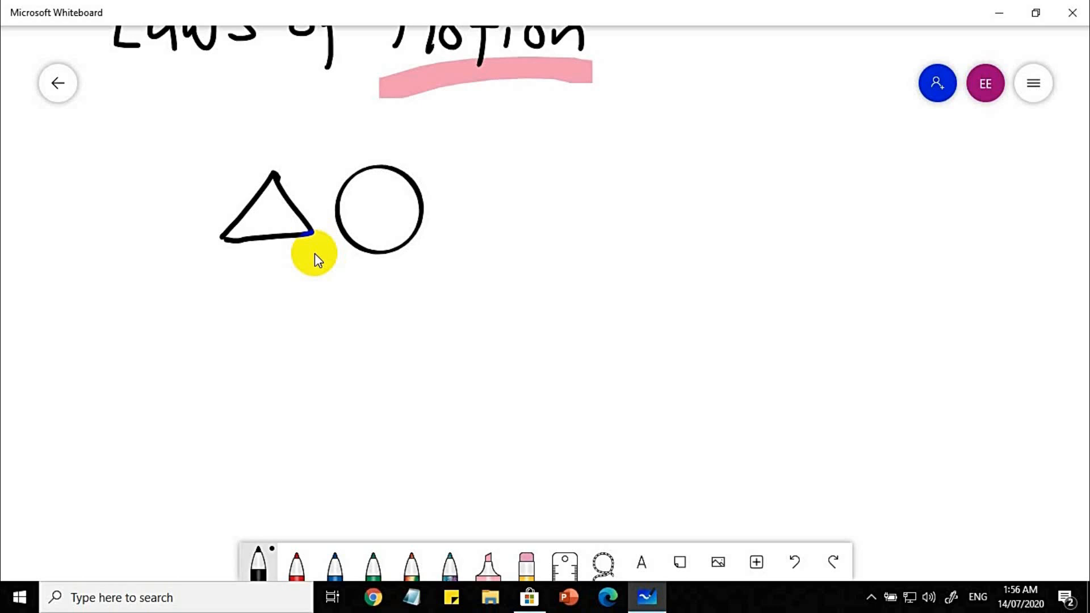
mouse_move(569, 152)
left_mouse_down()
mouse_move(454, 244)
mouse_move(580, 188)
mouse_move(570, 152)
left_mouse_up()
mouse_move(642, 149)
left_mouse_down()
mouse_move(593, 187)
mouse_move(659, 161)
mouse_move(644, 149)
left_mouse_up()
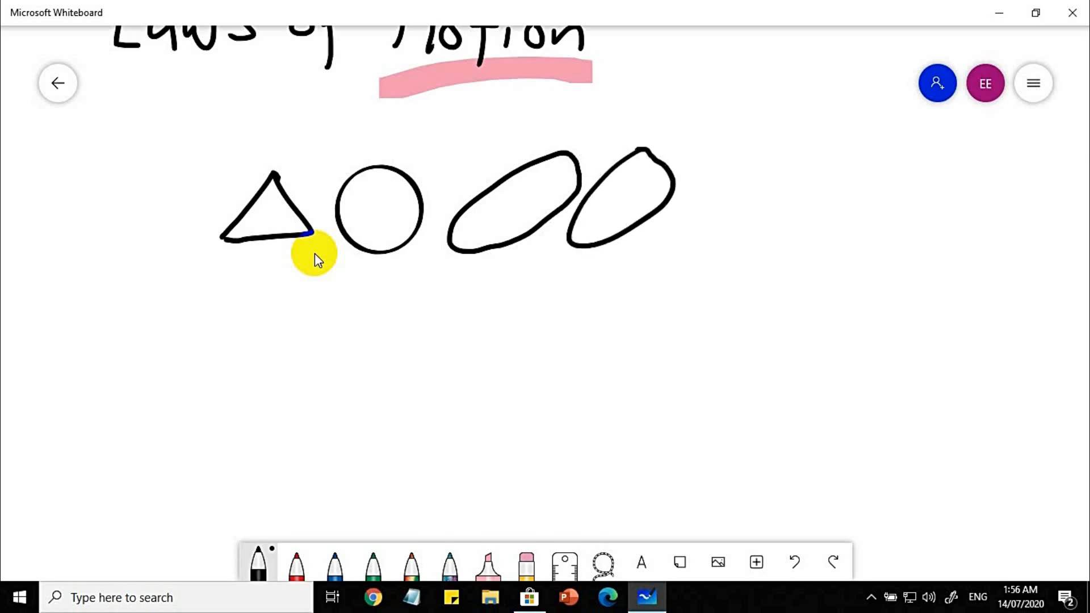
mouse_move(404, 273)
left_mouse_down()
mouse_move(486, 339)
mouse_move(488, 271)
mouse_move(404, 273)
left_mouse_up()
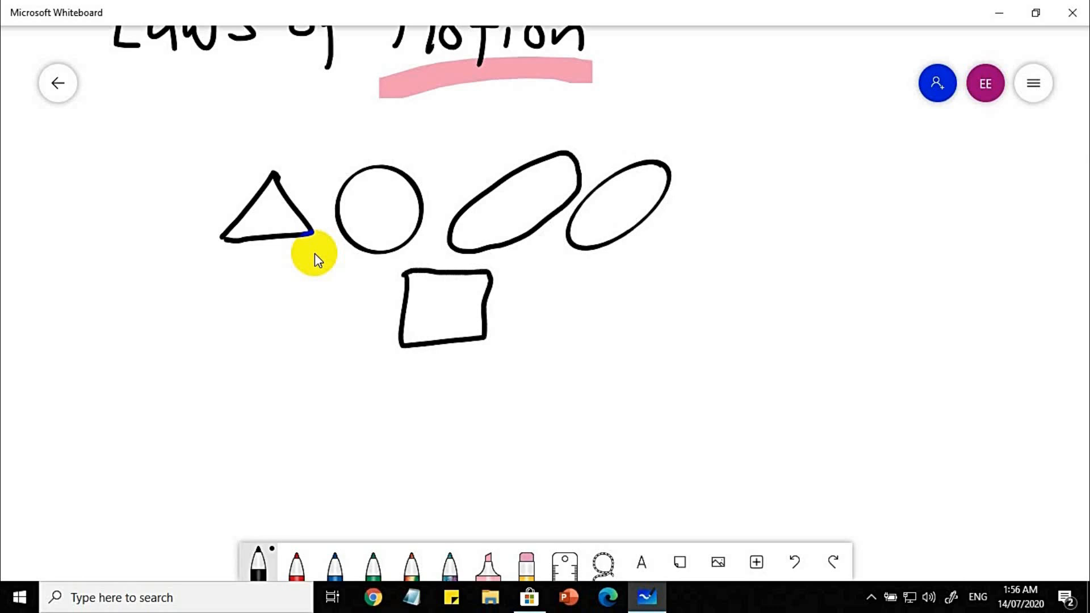
mouse_move(538, 275)
left_mouse_down()
mouse_move(532, 329)
mouse_move(674, 316)
mouse_move(630, 266)
mouse_move(536, 273)
left_mouse_up()
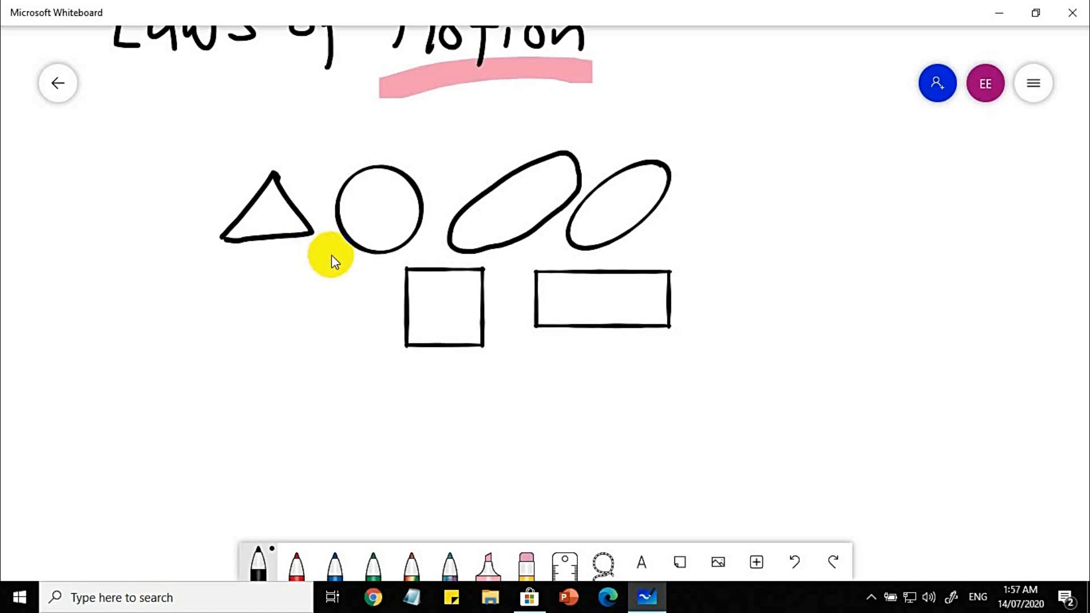
Erase the black "Laws of Motion" line with its highlight, the triangle and the slanted oval next to the circle.
left_click_drag(442, 437, 397, 455)
left_click_drag(701, 312, 709, 334)
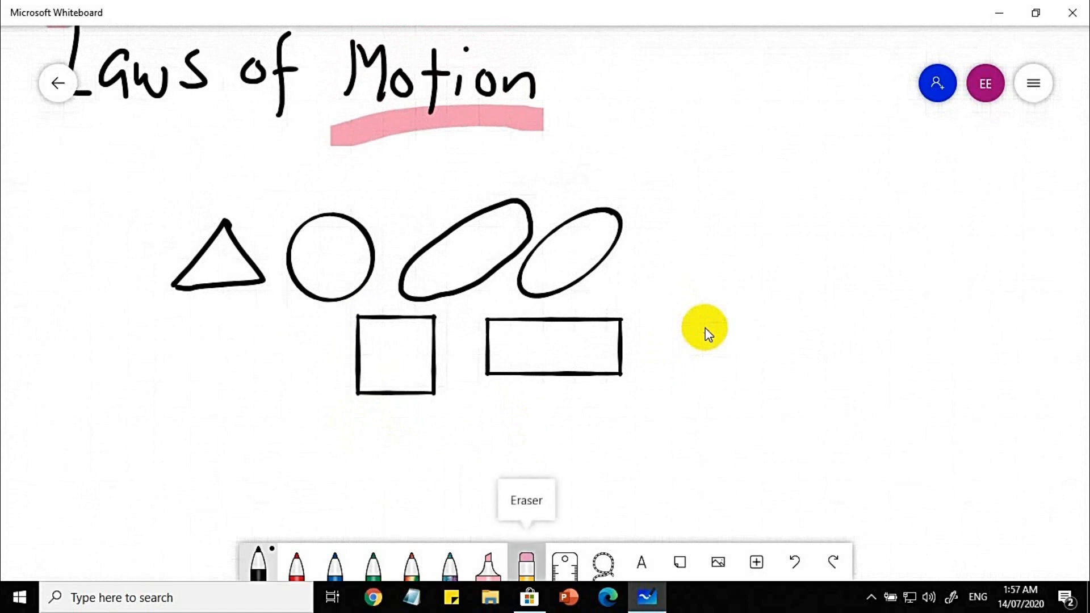
left_click(527, 564)
left_click(526, 564)
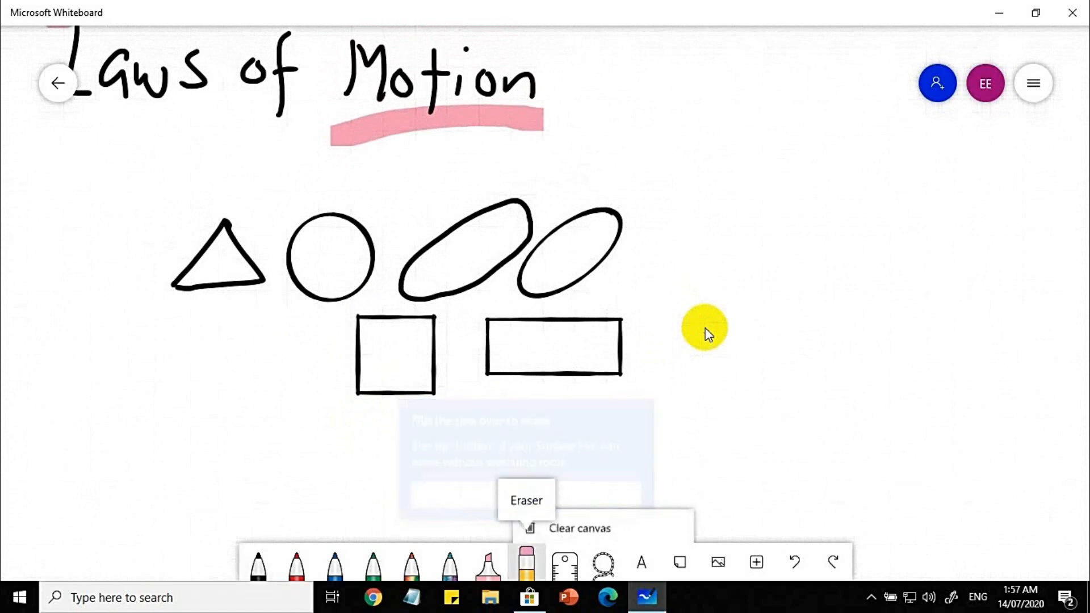
left_click(527, 564)
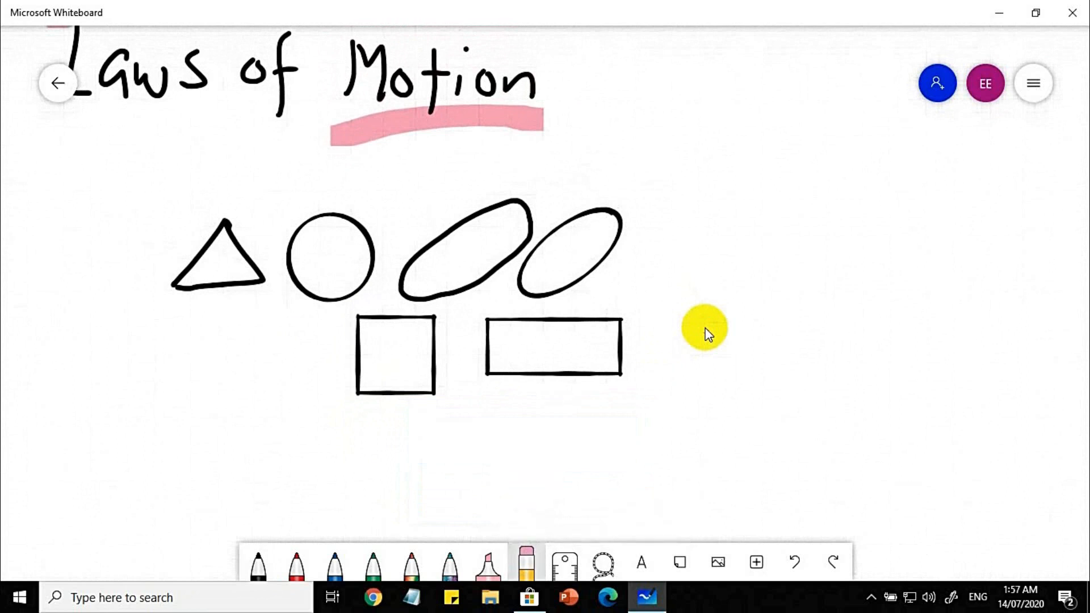
left_click(534, 564)
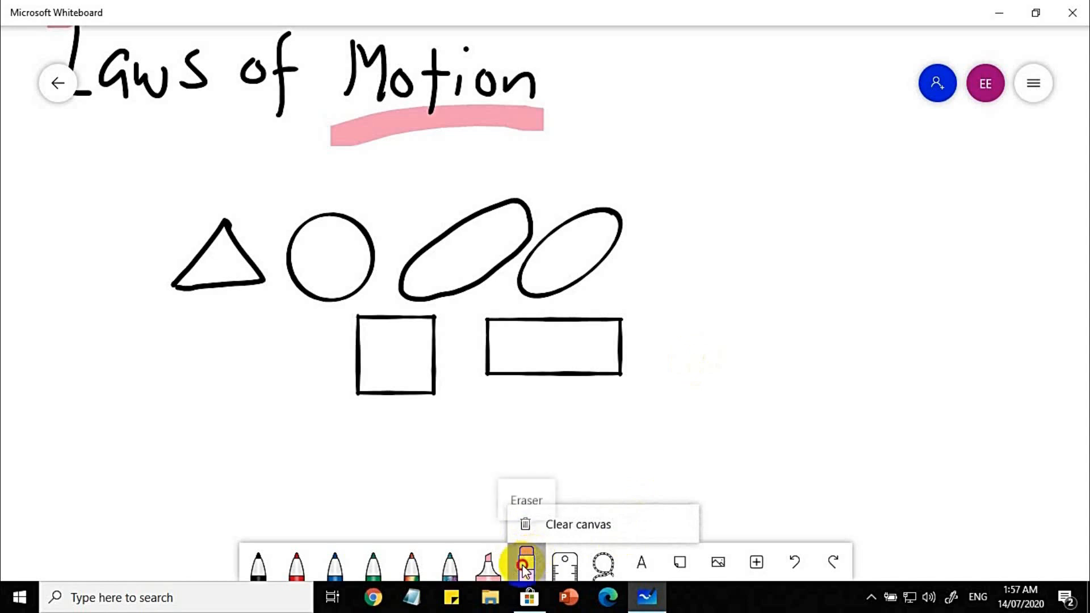
left_click(531, 563)
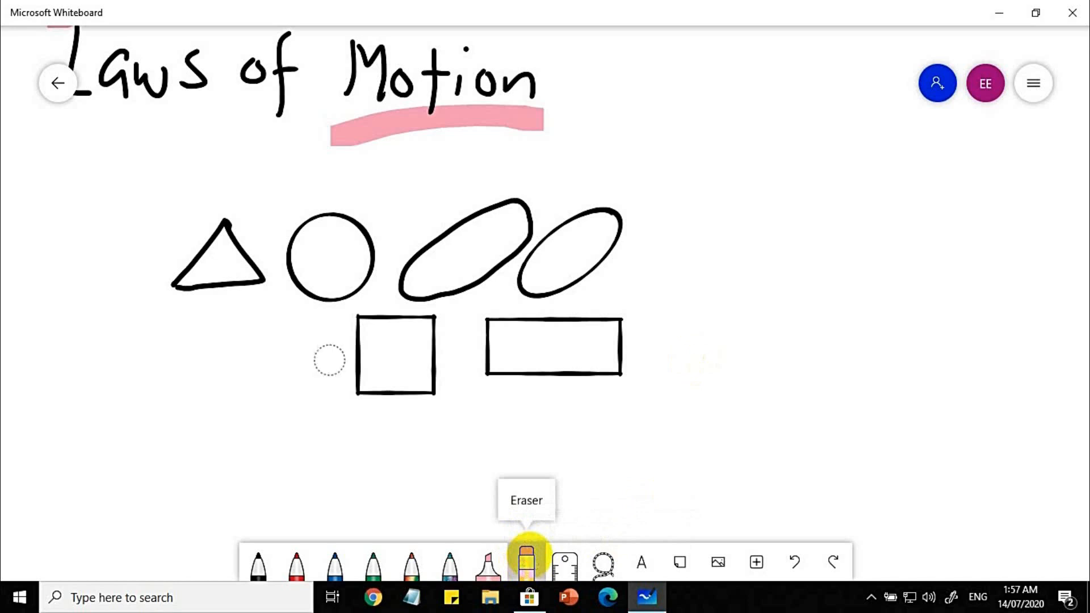
mouse_move(262, 330)
left_mouse_down()
mouse_move(312, 253)
mouse_move(199, 280)
mouse_move(263, 178)
mouse_move(256, 135)
mouse_move(142, 117)
mouse_move(97, 74)
mouse_move(97, 34)
mouse_move(186, 57)
mouse_move(216, 85)
mouse_move(305, 74)
mouse_move(352, 78)
mouse_move(392, 100)
mouse_move(469, 87)
mouse_move(569, 115)
mouse_move(533, 168)
mouse_move(406, 242)
left_mouse_up()
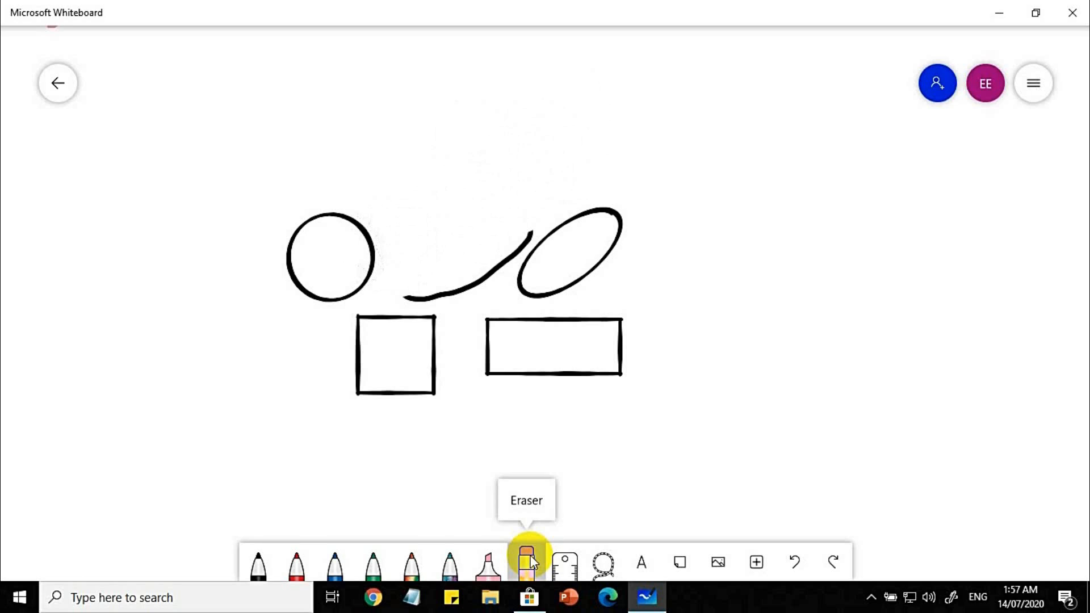
mouse_move(419, 263)
left_mouse_down()
mouse_move(487, 245)
mouse_move(438, 273)
left_mouse_up()
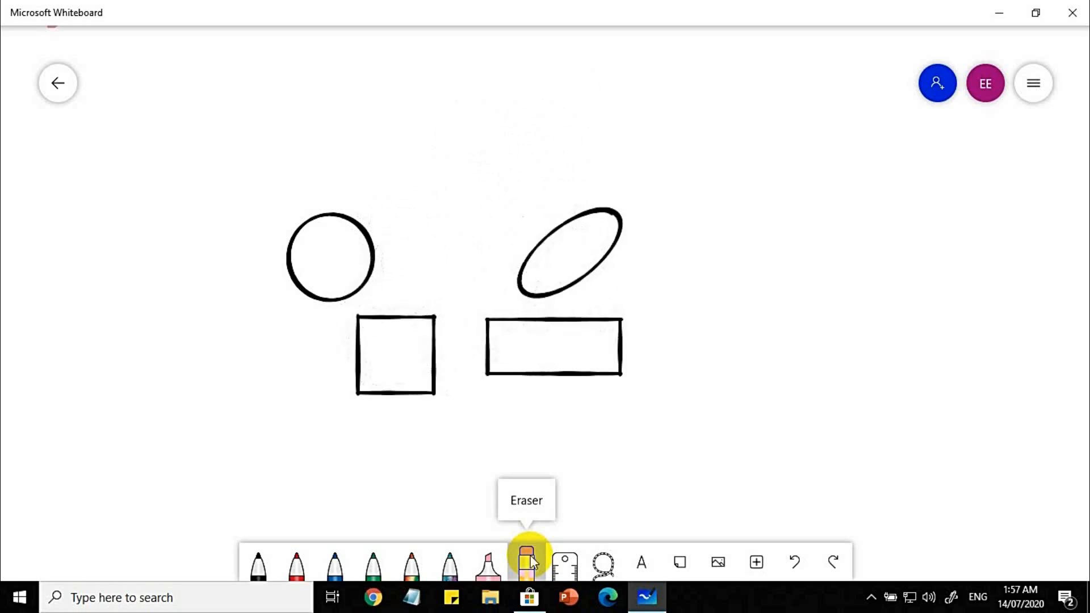
Show the ruler on the canvas and move it down and across the circle, square and rectangle.
left_click_drag(565, 455, 415, 307)
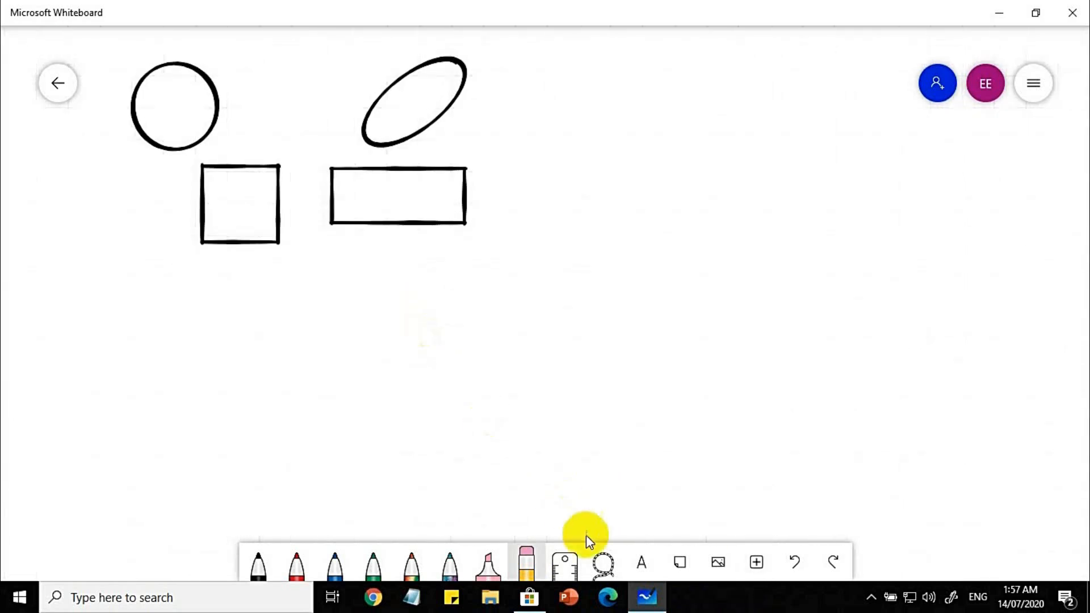
left_click(566, 567)
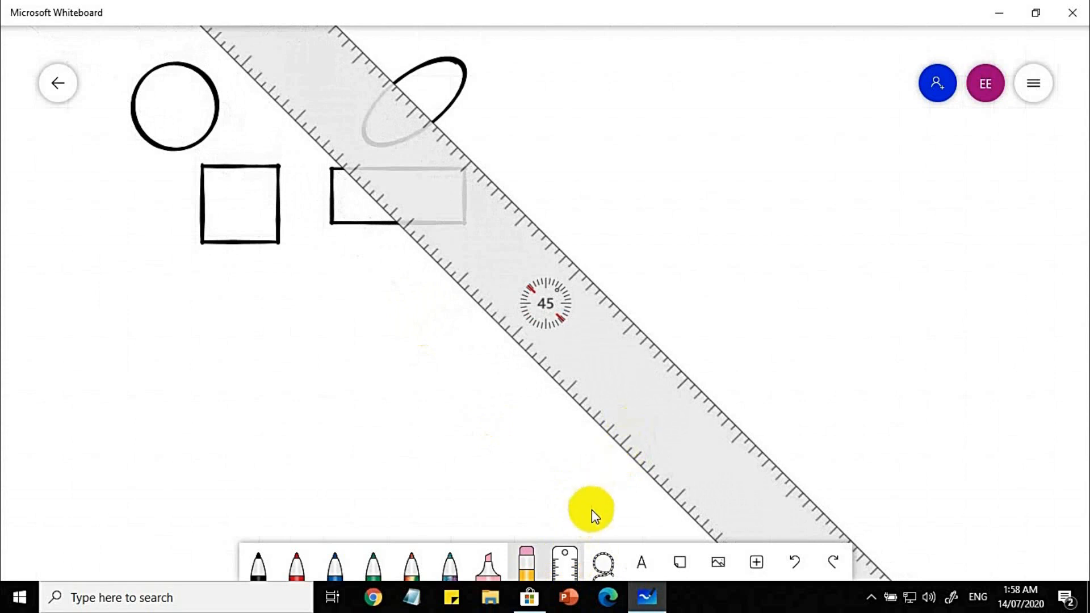
left_click(567, 562)
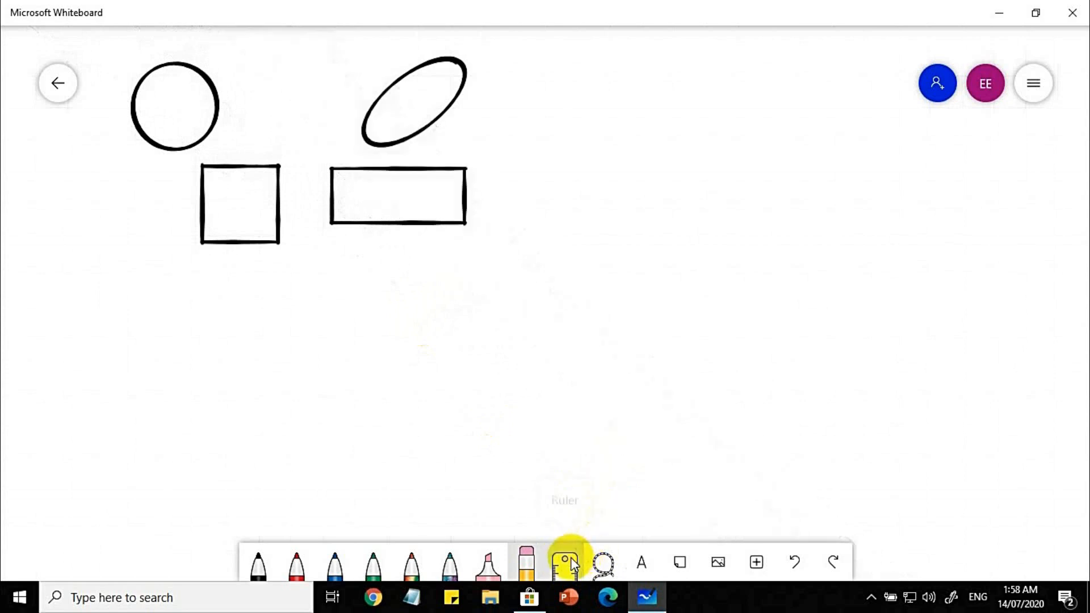
left_click(568, 562)
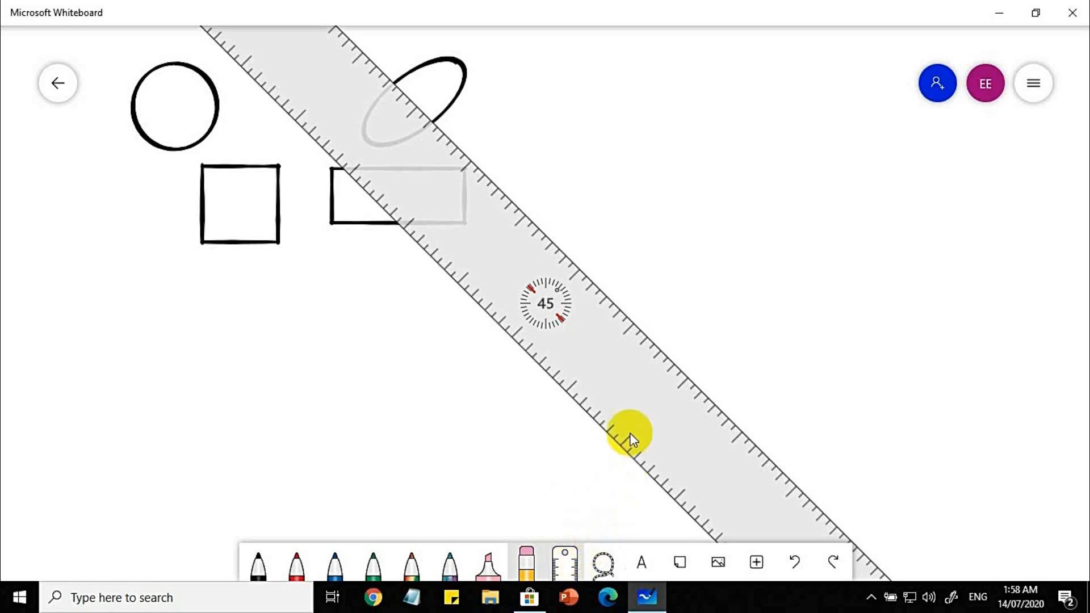
left_click_drag(631, 397, 723, 564)
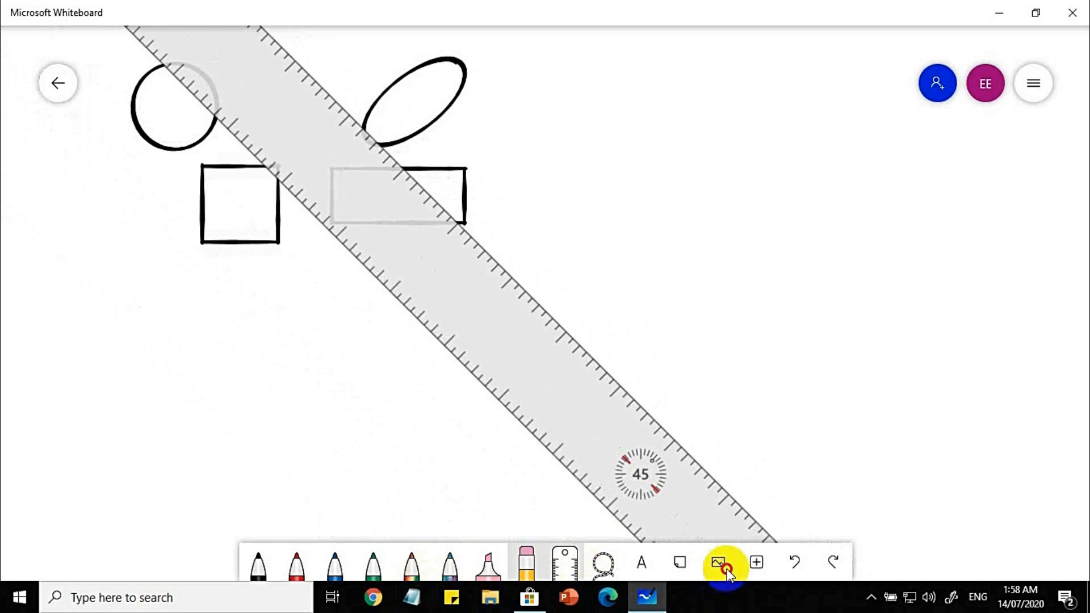
left_click_drag(611, 441, 580, 447)
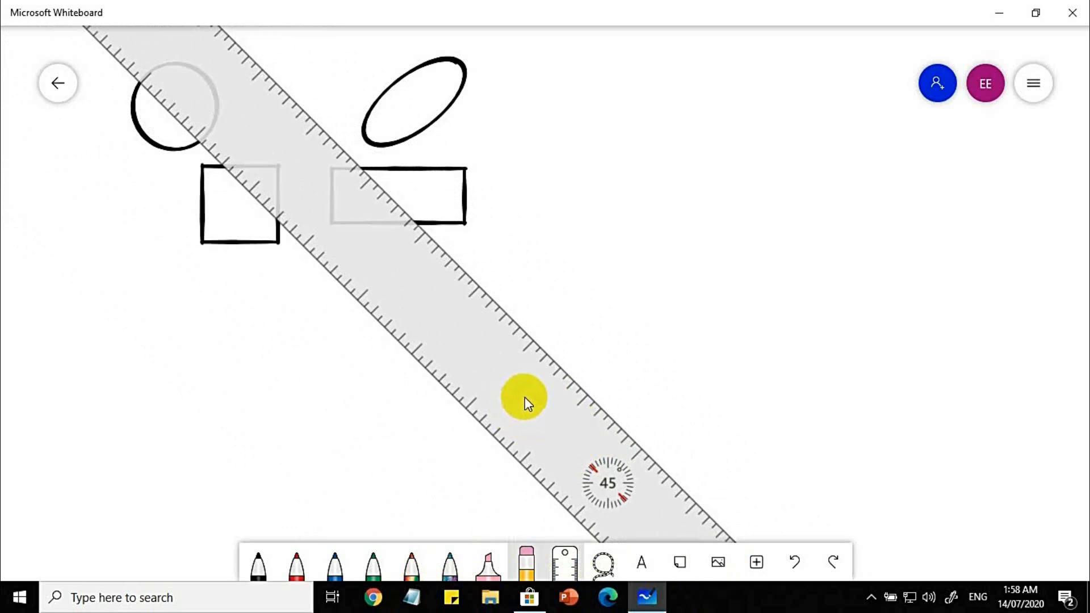
Rotate the ruler to 0 degrees and move it up slightly in the empty area below the shapes.
scroll(525, 397, "up", 3)
scroll(524, 397, "down", 7)
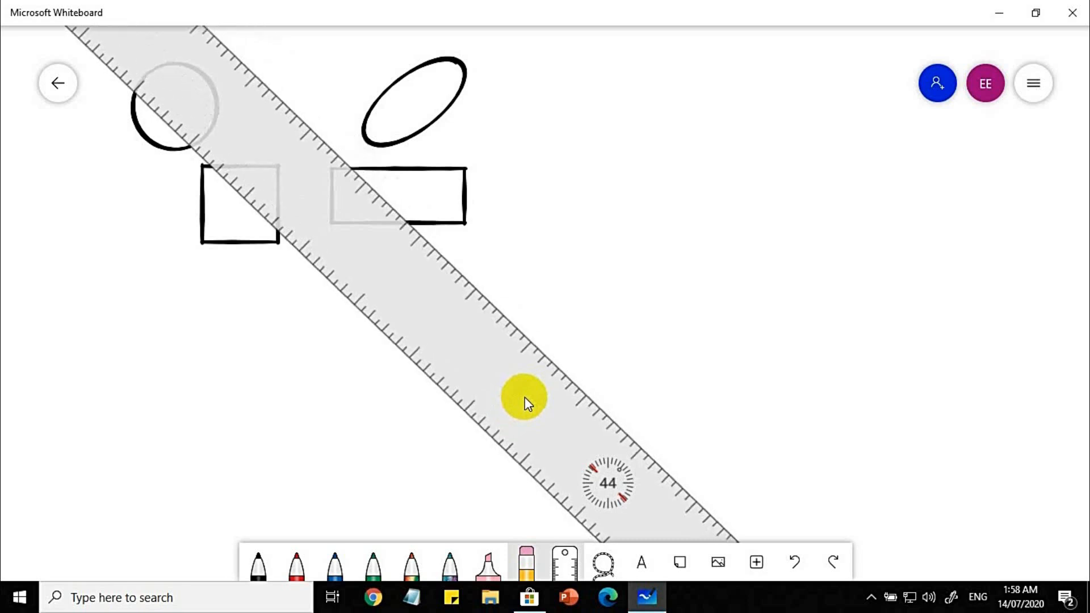
scroll(525, 397, "down", 8)
scroll(505, 429, "down", 12)
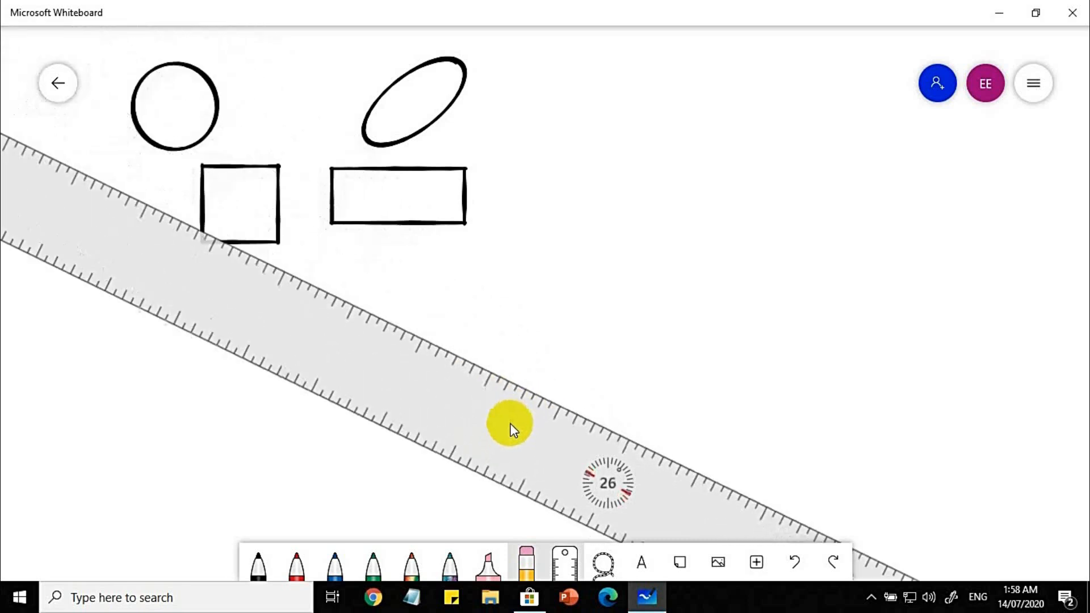
scroll(506, 440, "down", 20)
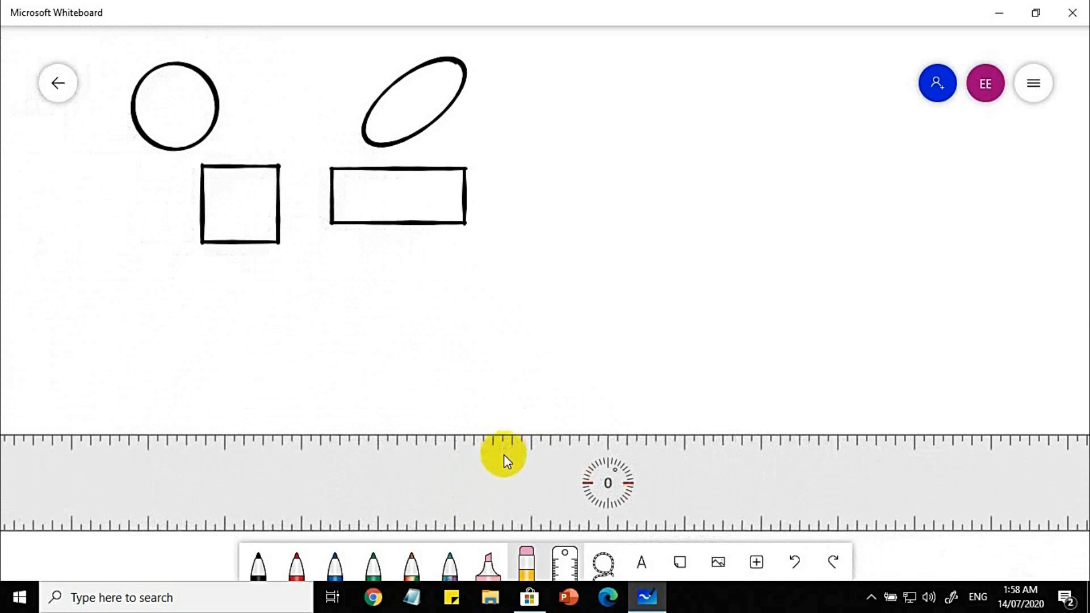
scroll(488, 468, "up", 1)
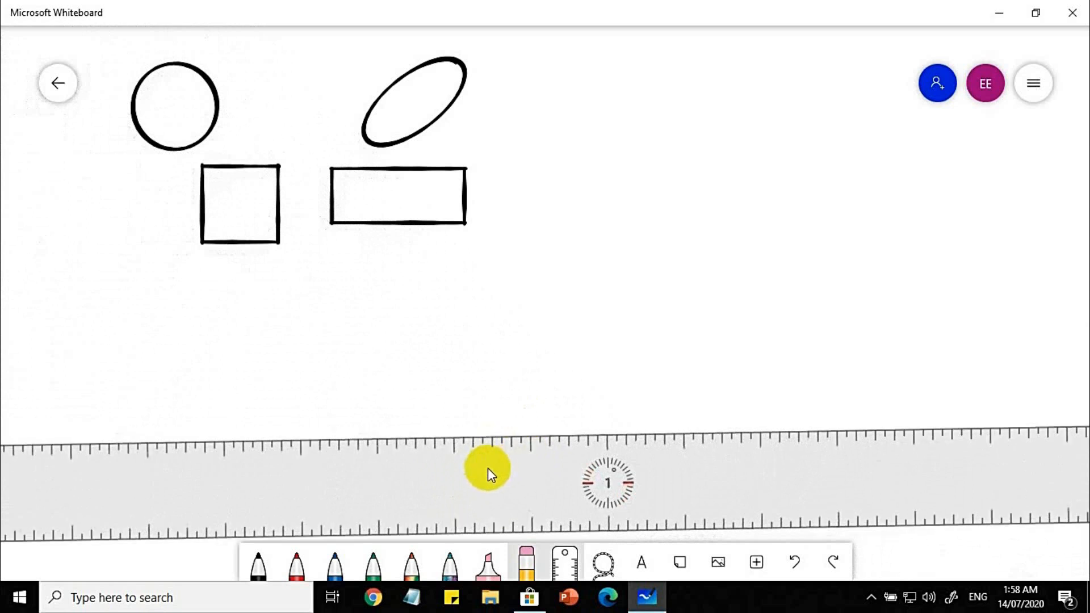
scroll(484, 479, "down", 1)
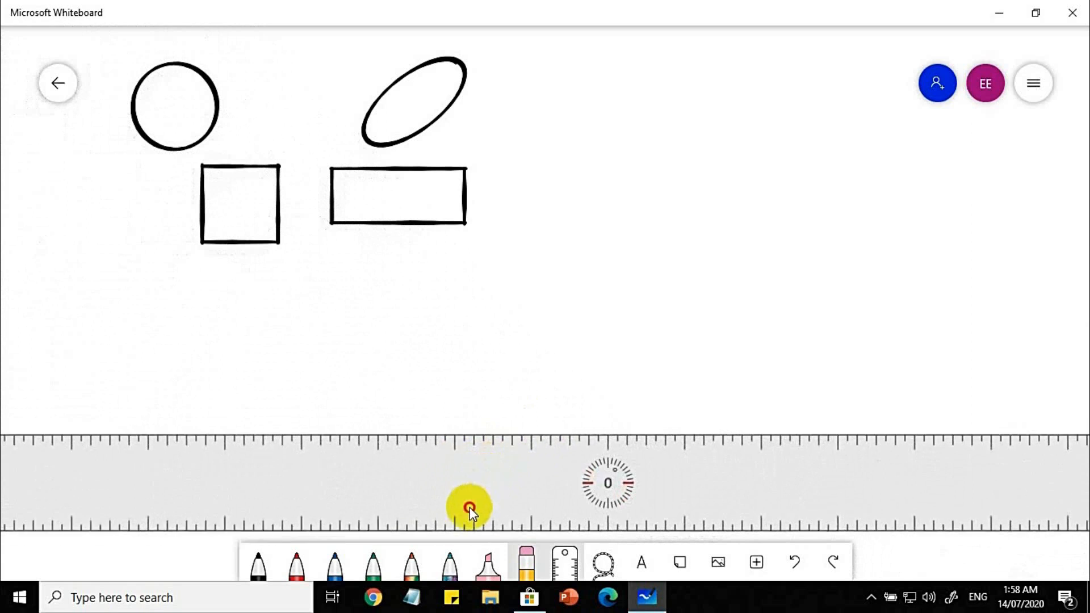
left_click_drag(470, 506, 476, 466)
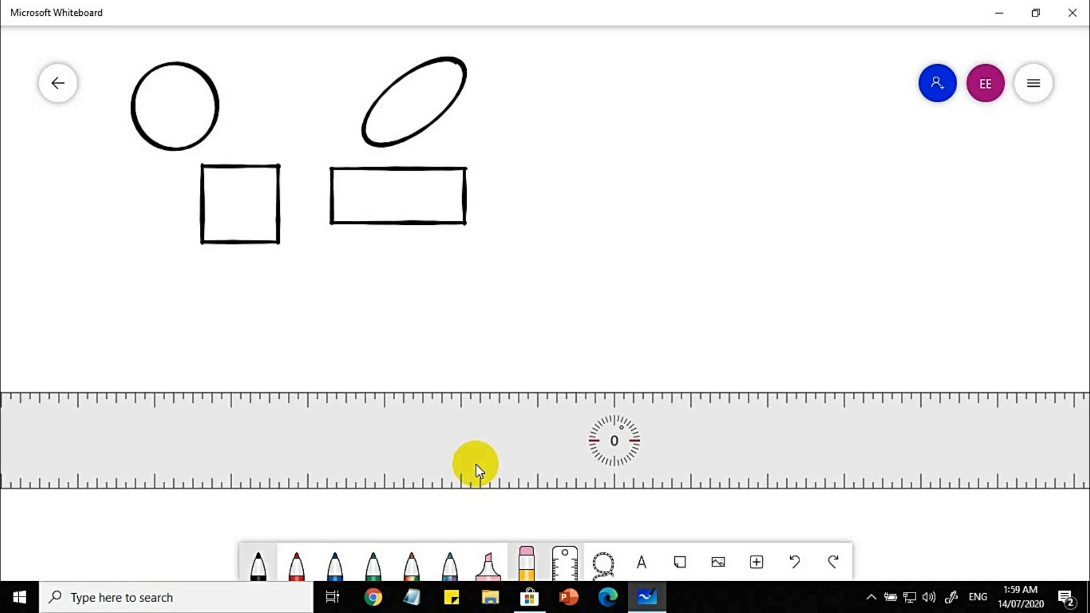
Draw two horizontal black pen lines, one along the ruler's upper edge and one along its lower edge.
key("alt+w")
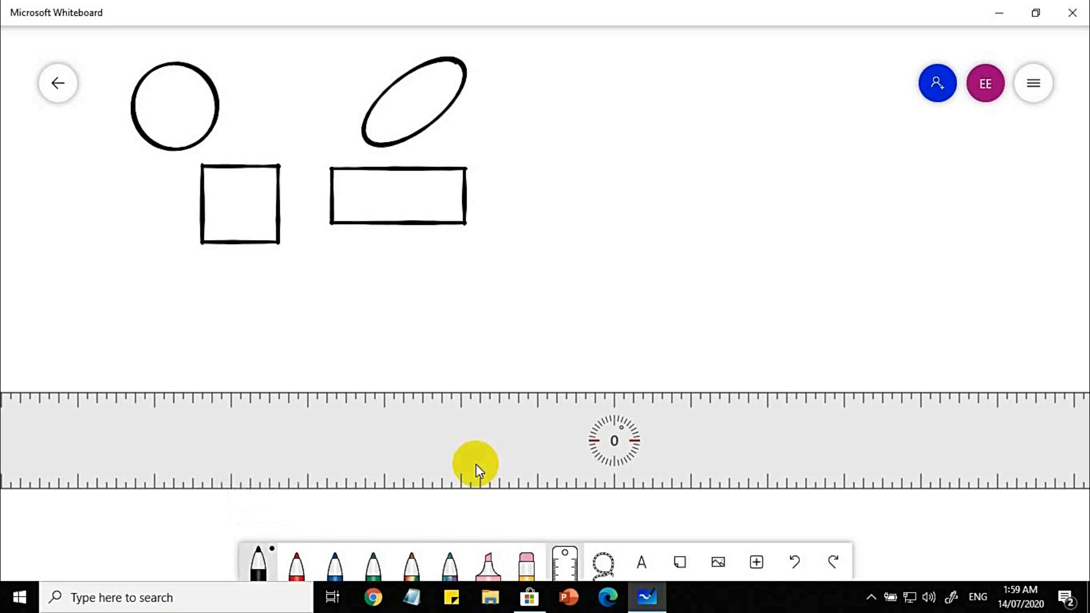
left_click_drag(348, 391, 581, 390)
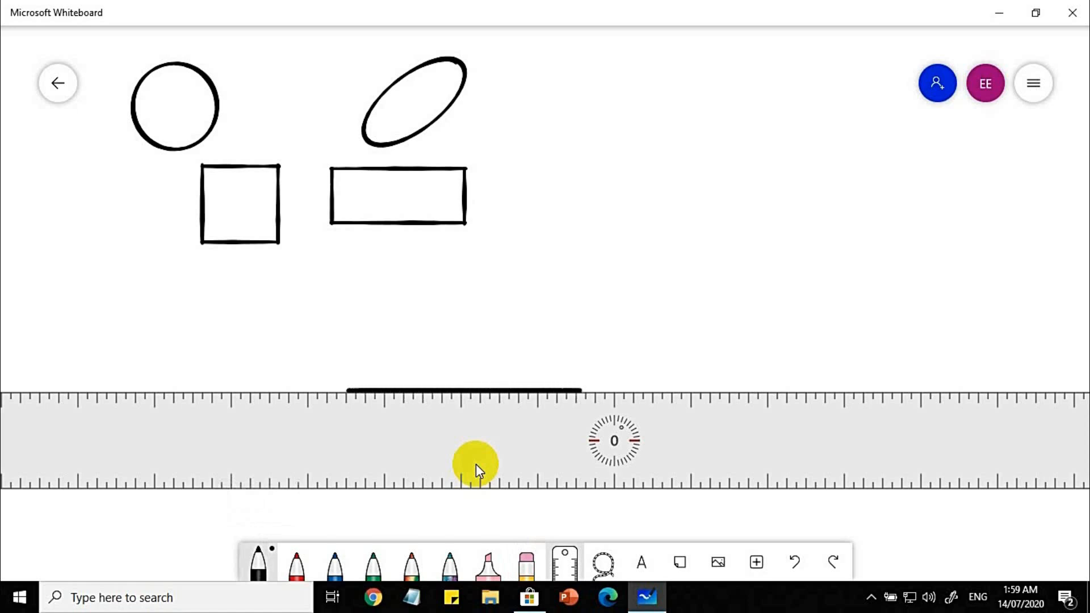
left_click_drag(362, 491, 637, 491)
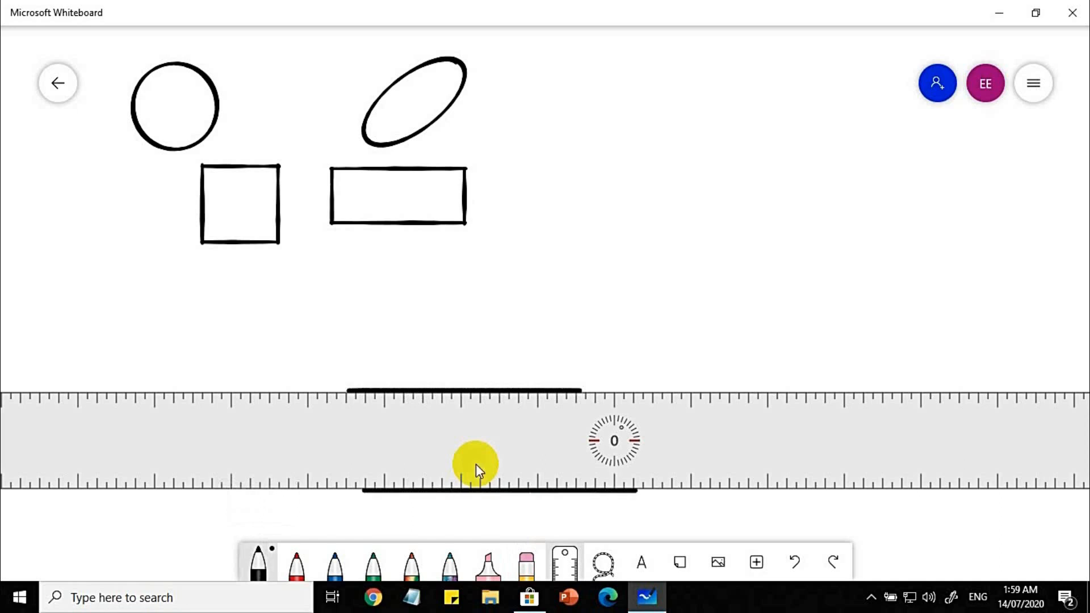
Rotate the ruler to a 45-degree diagonal across the two horizontal lines.
scroll(341, 429, "up", 4)
scroll(347, 410, "up", 1)
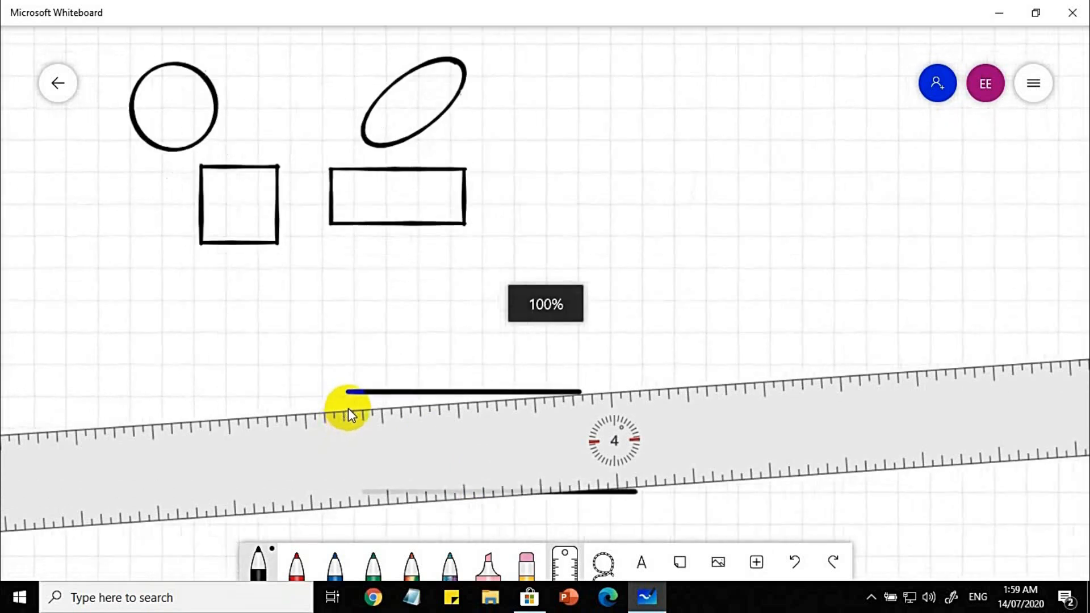
scroll(348, 408, "up", 5)
scroll(465, 438, "up", 4)
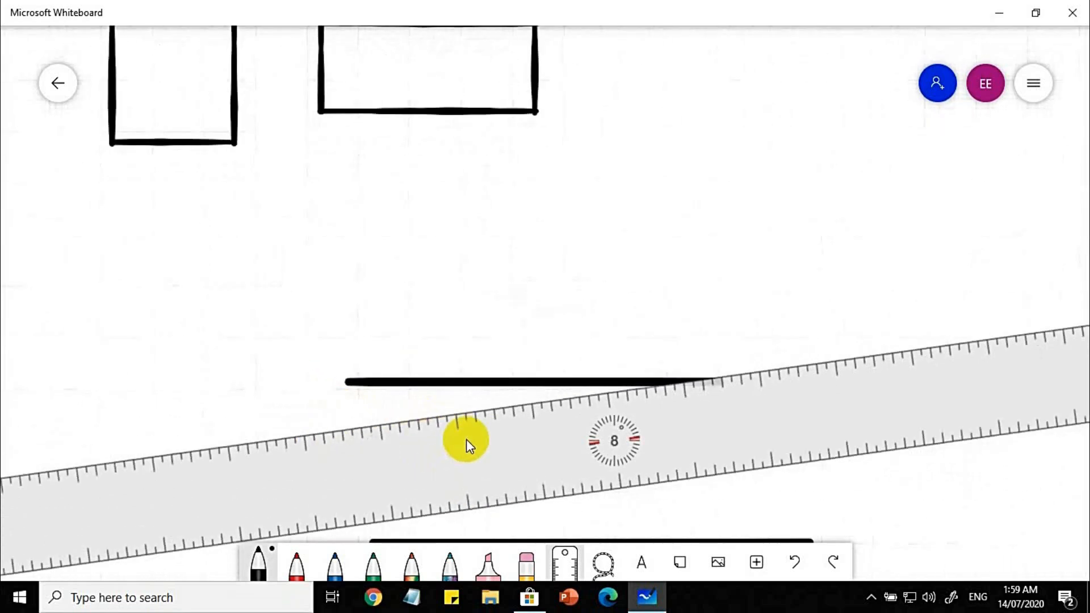
scroll(471, 372, "up", 2)
scroll(472, 372, "down", 4)
scroll(471, 372, "down", 5)
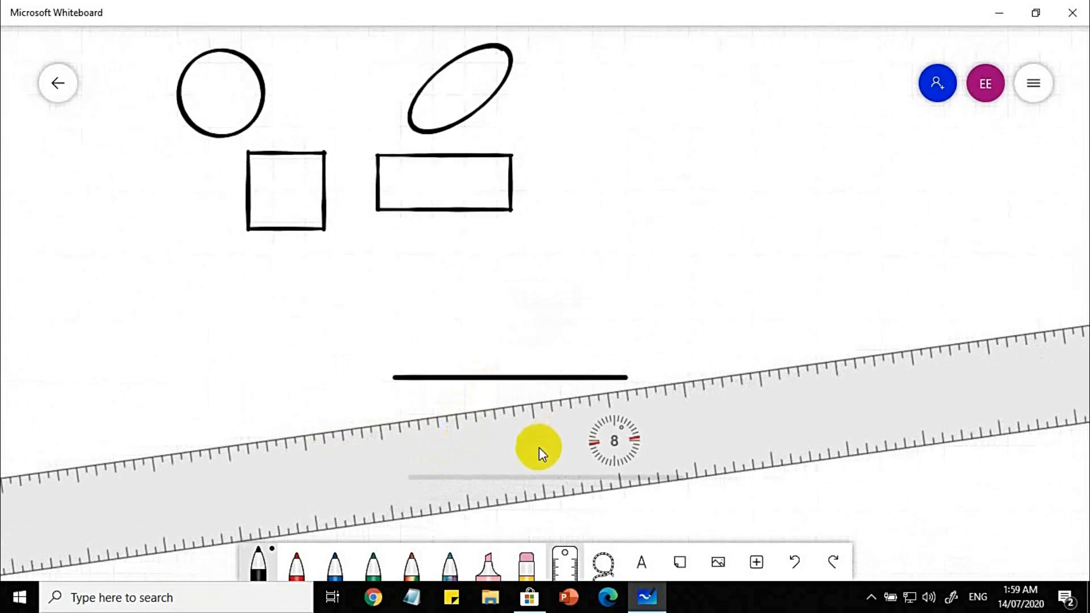
scroll(446, 456, "down", 5)
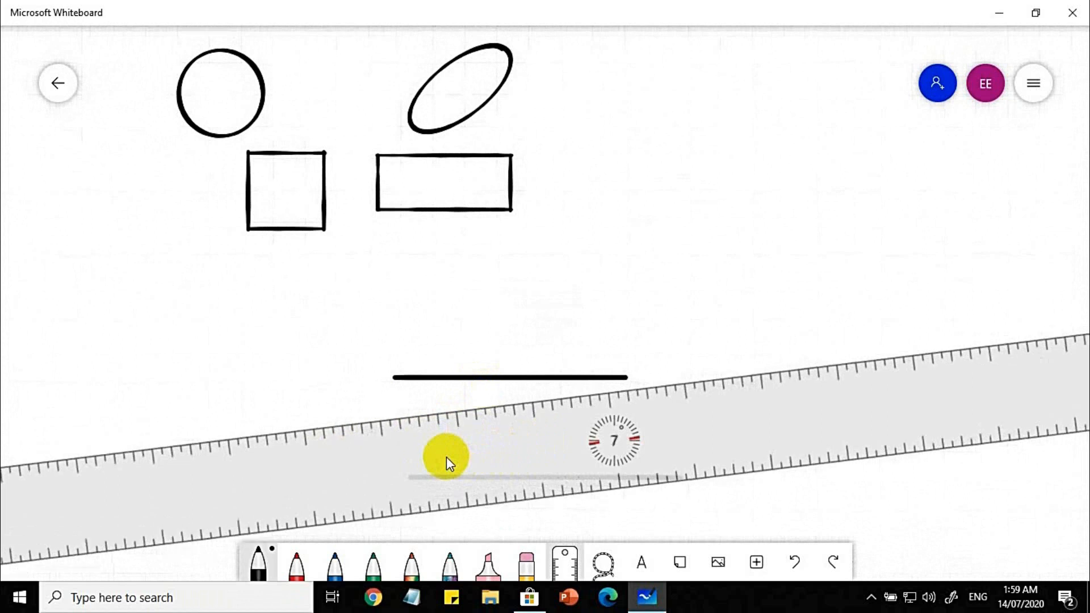
scroll(446, 457, "down", 20)
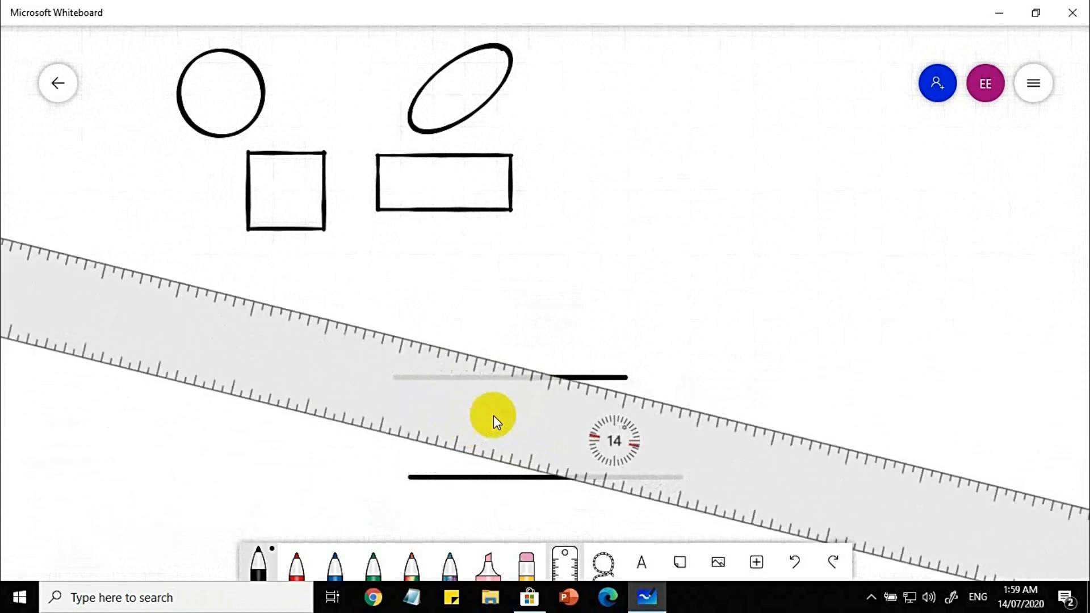
scroll(502, 421, "down", 20)
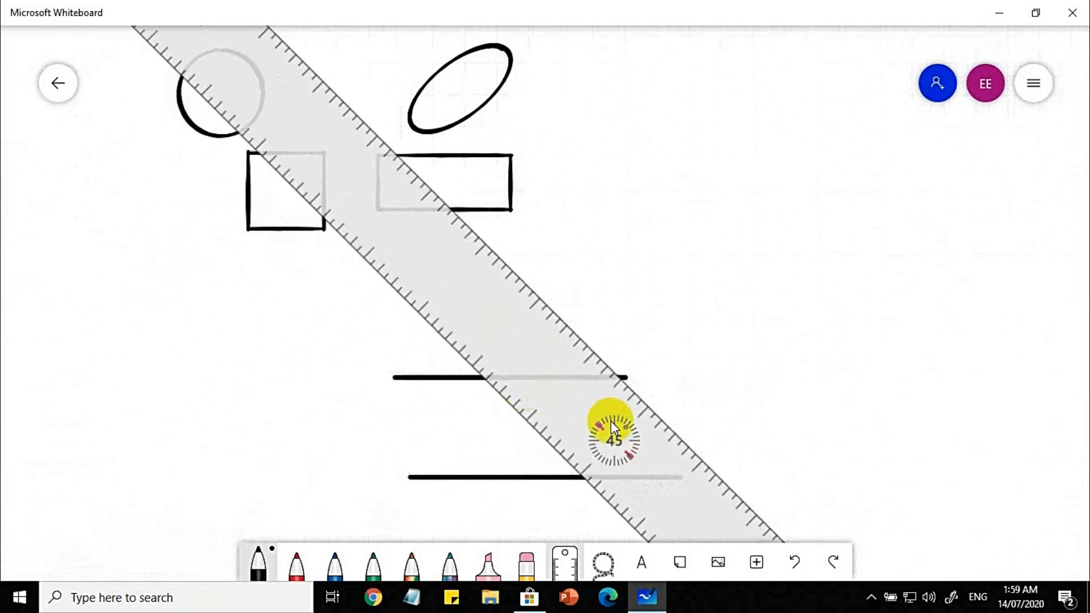
Rotate the ruler to 89 degrees and move it across the ellipse, rectangle and two horizontal lines.
scroll(610, 431, "down", 8)
scroll(610, 425, "up", 12)
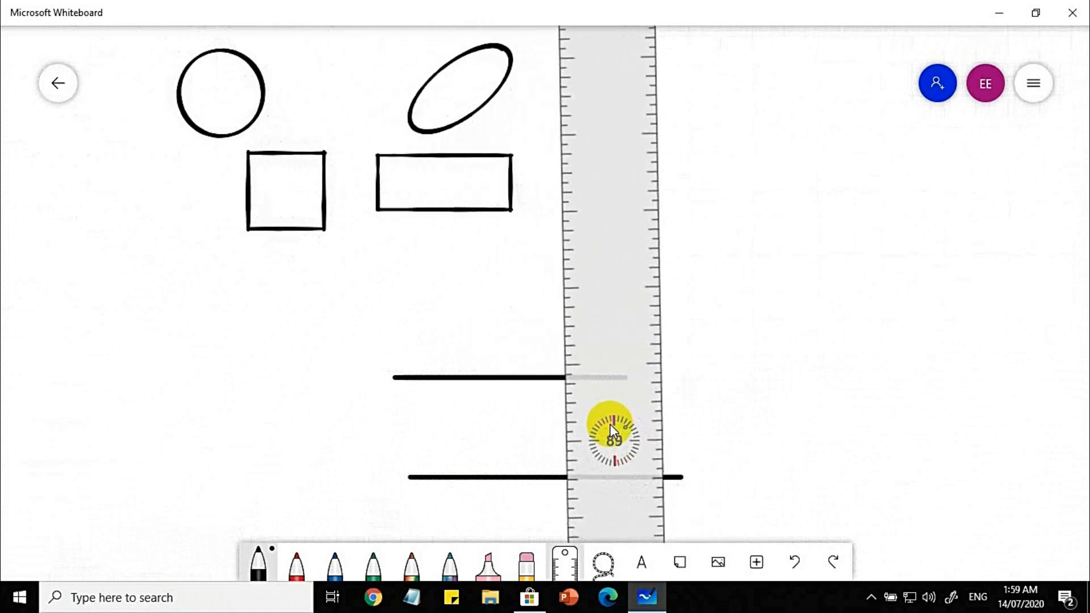
left_click_drag(611, 370, 462, 409)
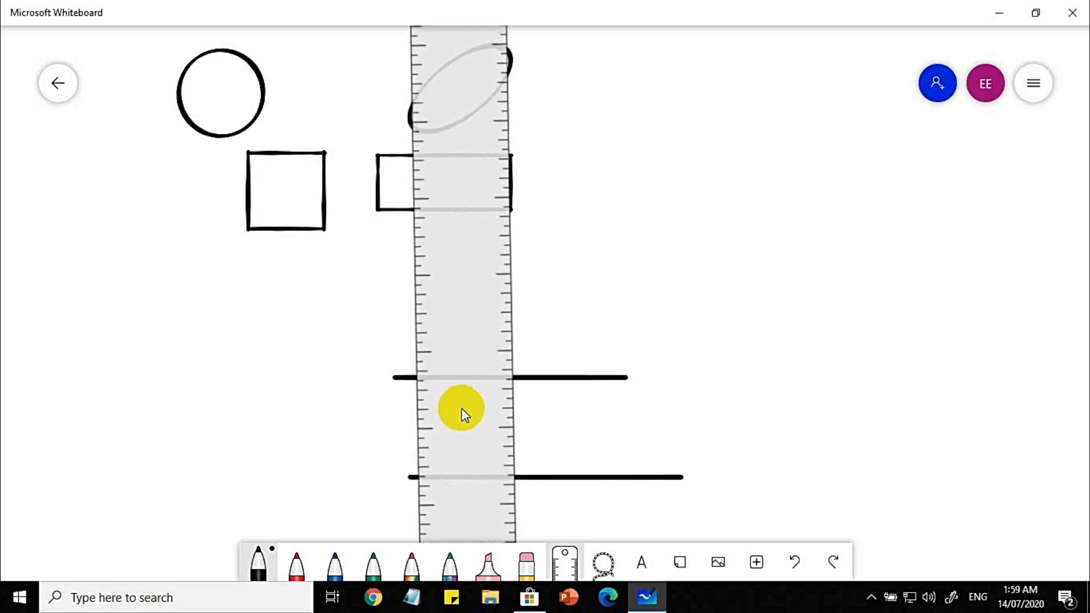
Draw two near-vertical black pen lines, one along each edge of the ruler, and hide the ruler.
left_click_drag(414, 360, 417, 526)
left_click_drag(513, 291, 517, 509)
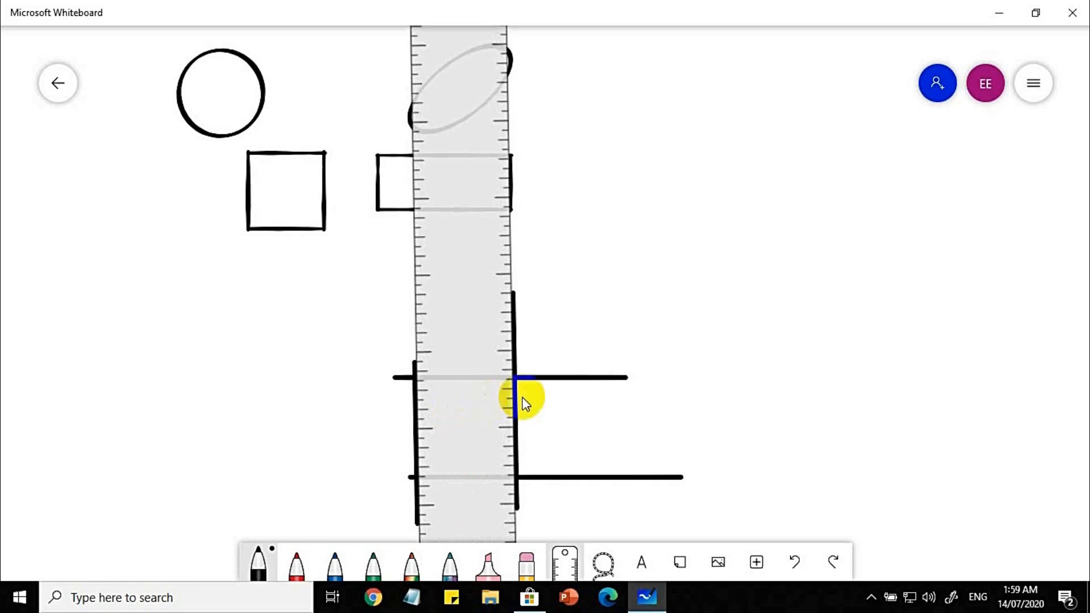
left_click(566, 564)
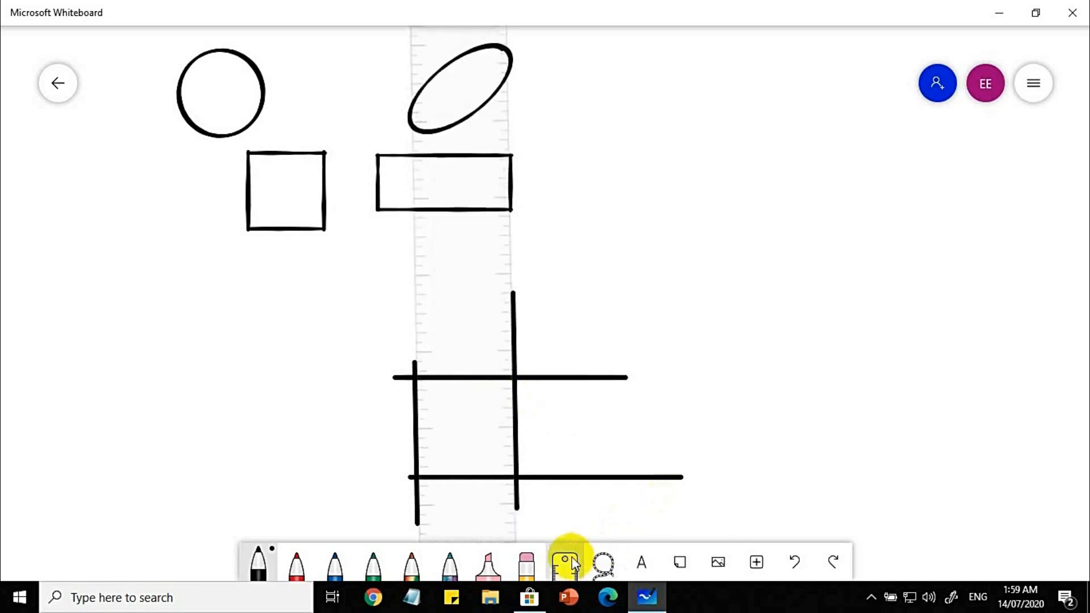
Lasso-select the circle, ellipse, square and rectangle together, move them slightly up and to the left, and deselect them.
left_click_drag(724, 440, 748, 271)
mouse_move(587, 402)
left_mouse_down()
mouse_move(689, 401)
mouse_move(730, 487)
mouse_move(461, 282)
mouse_move(480, 336)
mouse_move(531, 403)
left_mouse_up()
left_click_drag(355, 269, 403, 306)
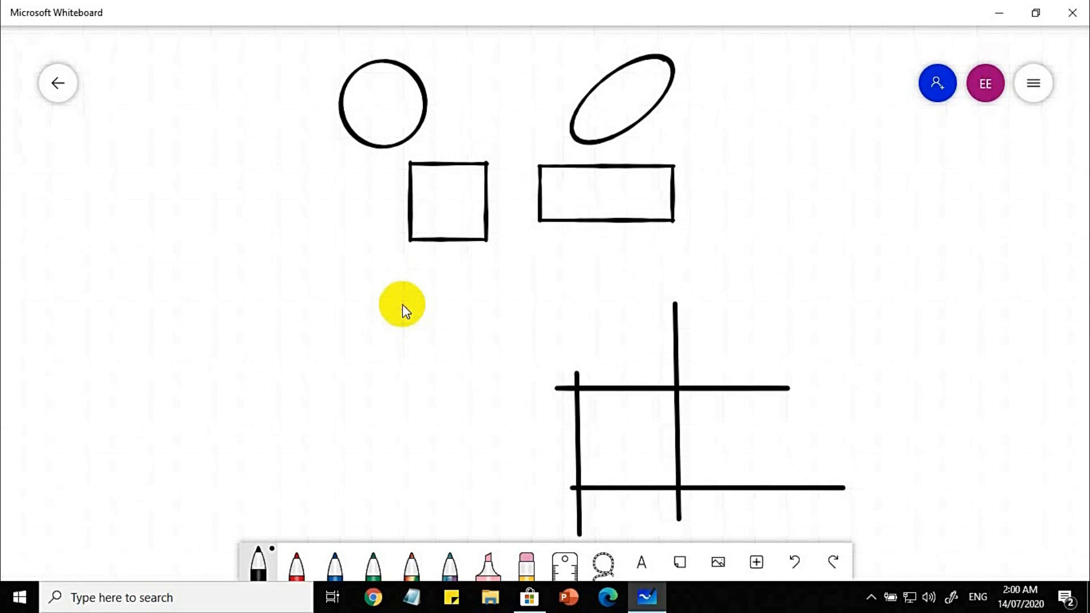
left_click(603, 561)
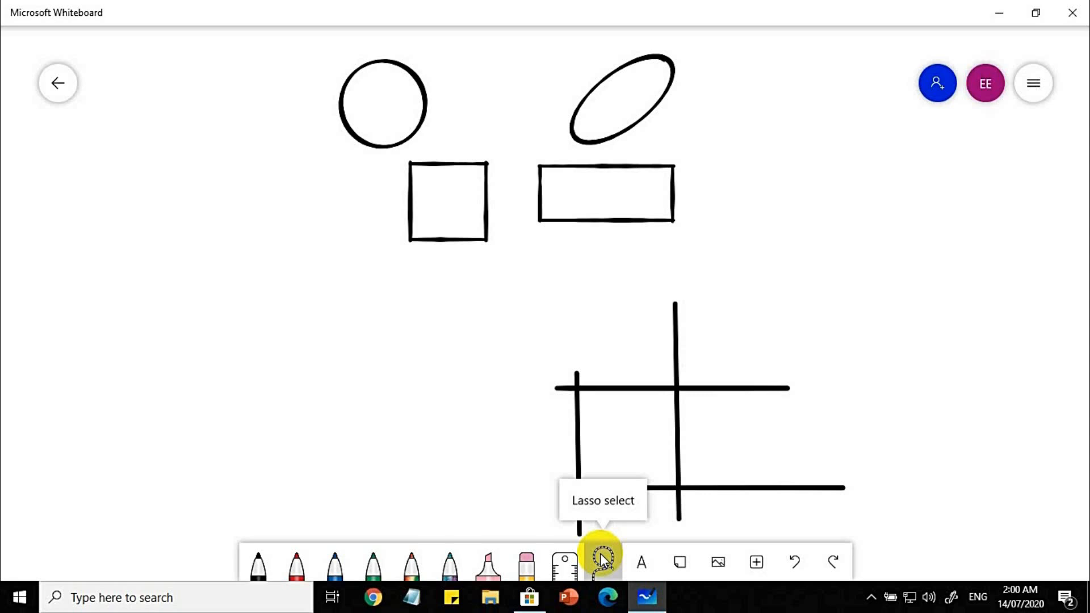
left_click_drag(470, 311, 450, 391)
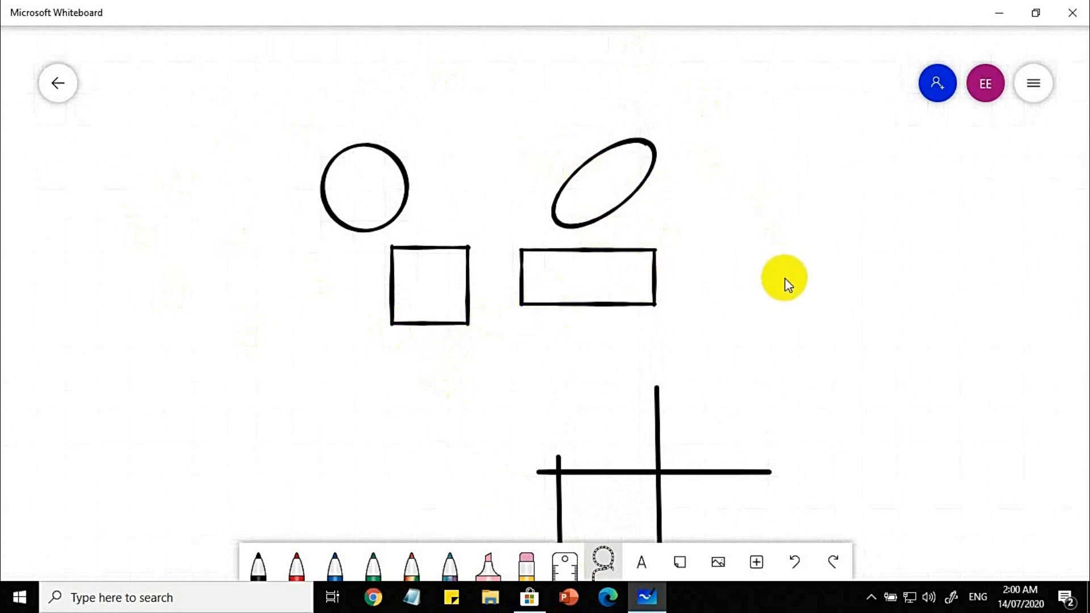
mouse_move(448, 93)
left_mouse_down()
mouse_move(355, 117)
mouse_move(324, 193)
mouse_move(409, 323)
mouse_move(457, 341)
mouse_move(562, 328)
mouse_move(672, 305)
mouse_move(721, 258)
mouse_move(734, 219)
mouse_move(721, 187)
mouse_move(650, 143)
mouse_move(481, 87)
mouse_move(341, 126)
mouse_move(285, 248)
mouse_move(378, 321)
mouse_move(509, 342)
mouse_move(653, 307)
mouse_move(724, 211)
mouse_move(687, 139)
mouse_move(597, 81)
mouse_move(497, 78)
left_mouse_up()
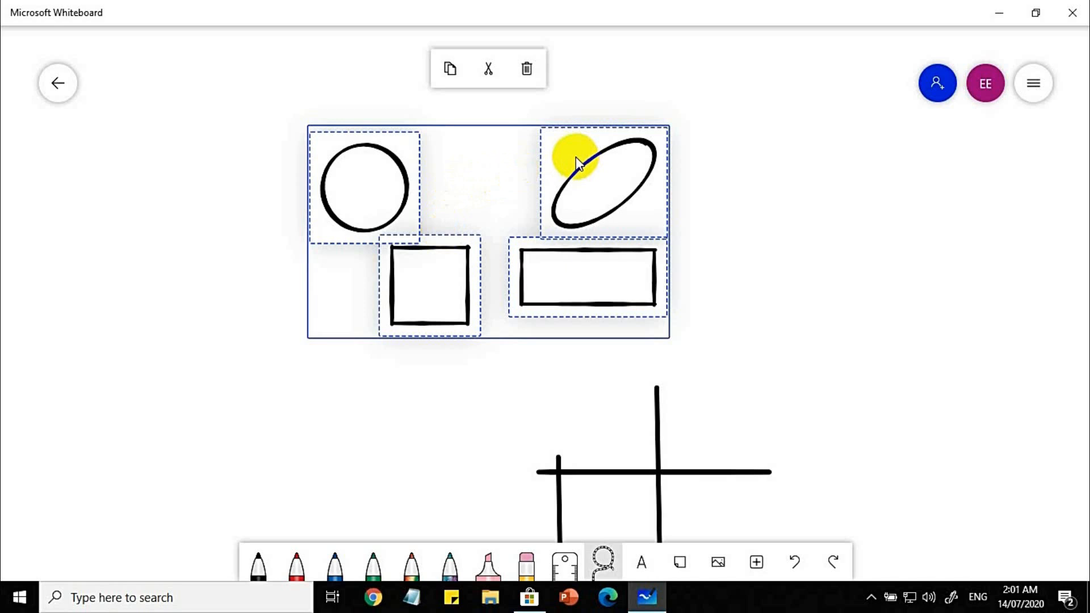
left_click_drag(576, 157, 537, 136)
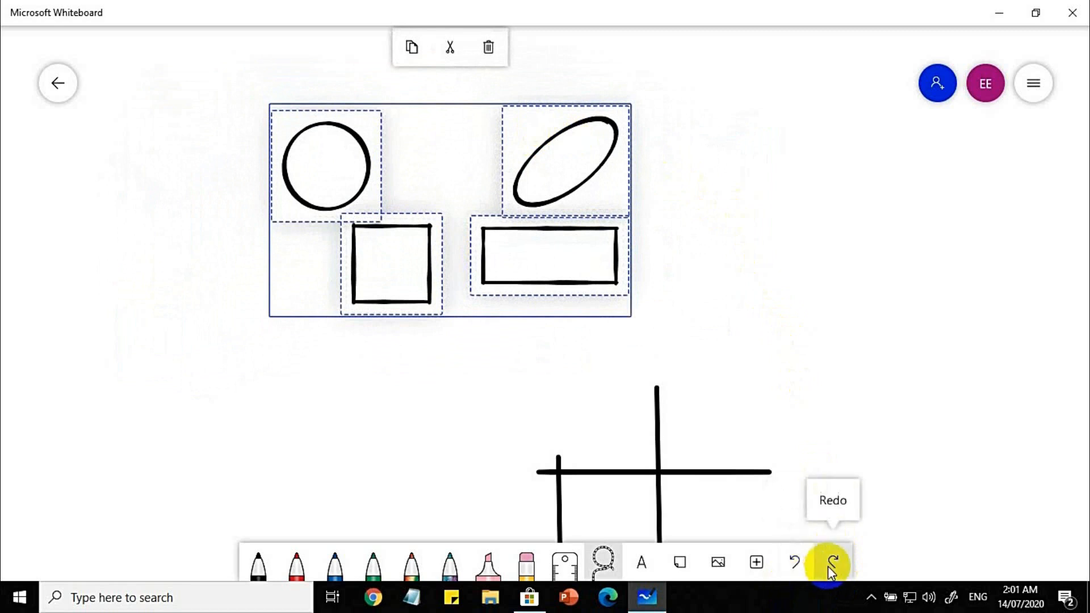
left_click(867, 374)
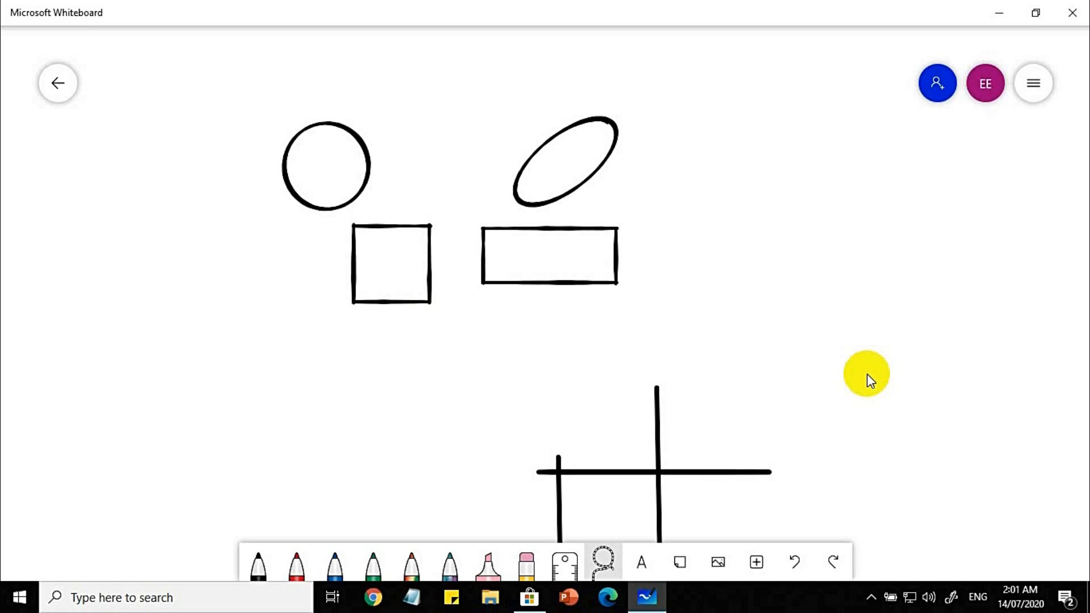
Add a text box in the empty area beside the shapes with the first line "A car travels a uniform".
left_click_drag(867, 373, 538, 375)
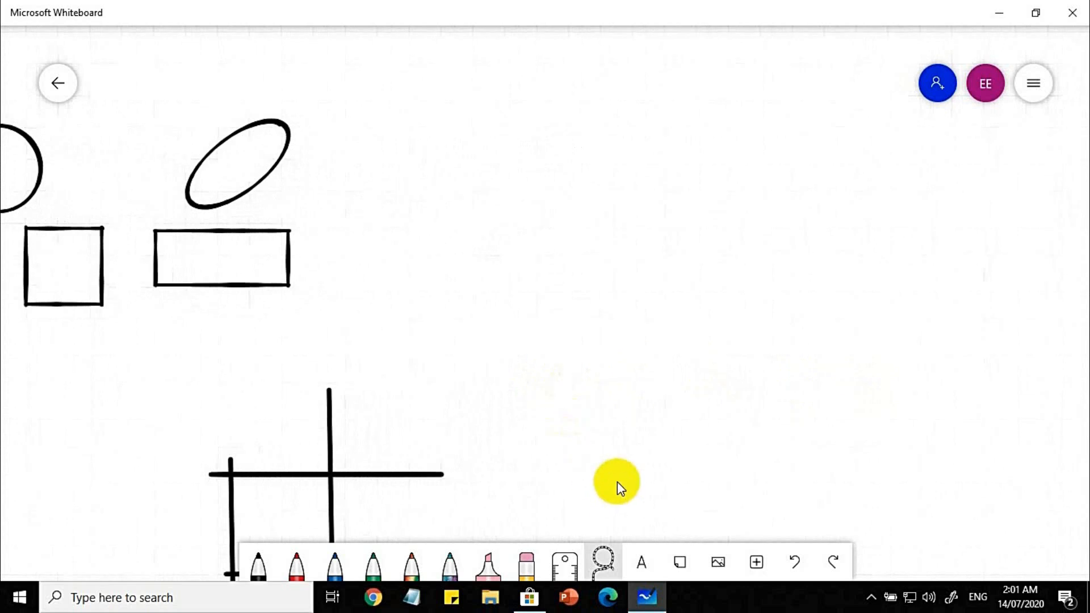
left_click(642, 564)
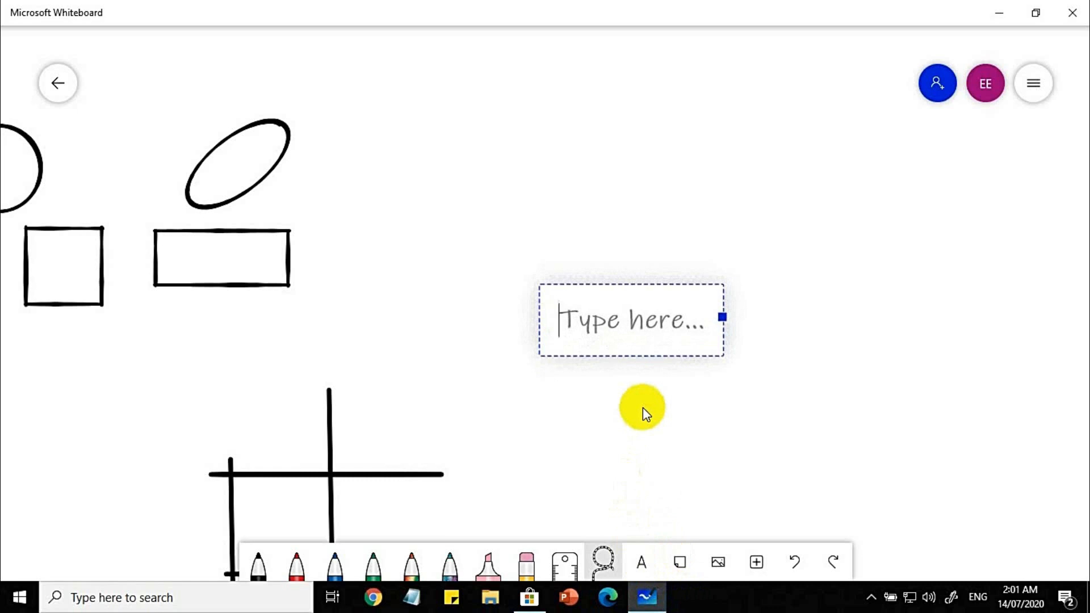
type("A c")
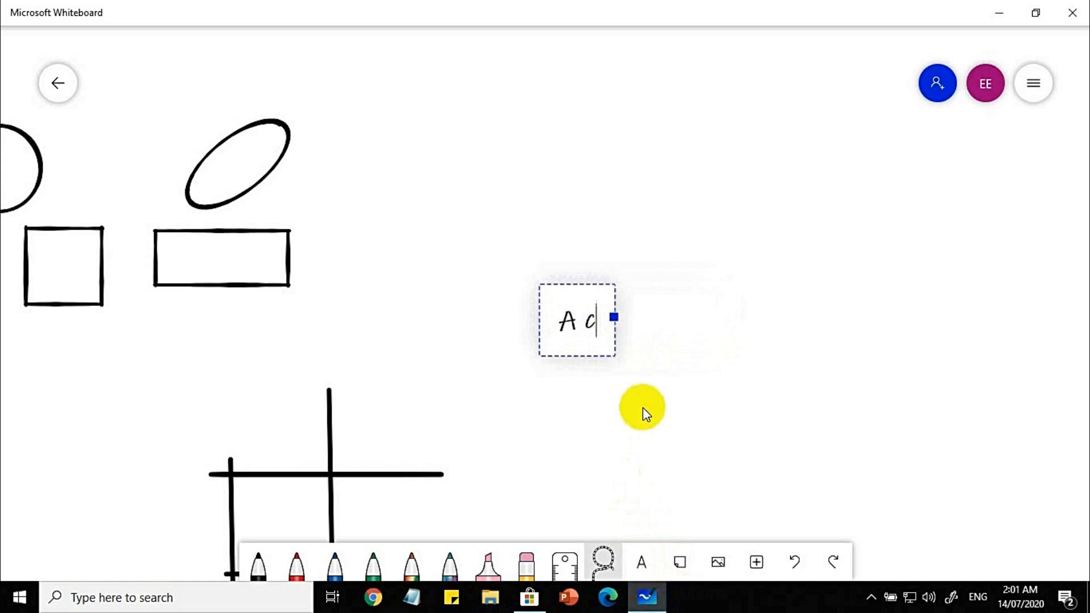
type("ar tr")
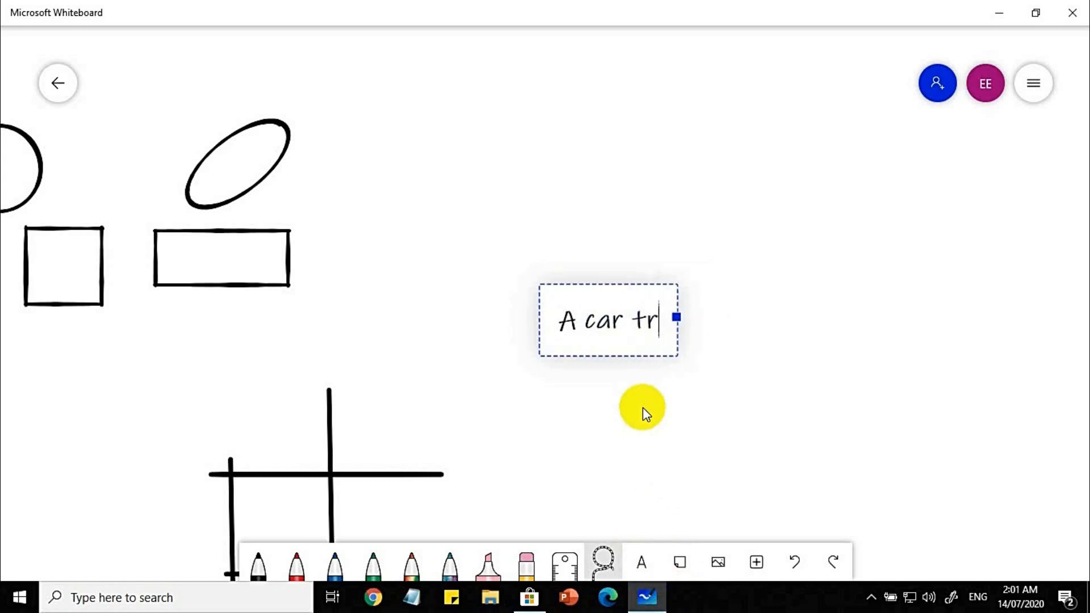
type("avel")
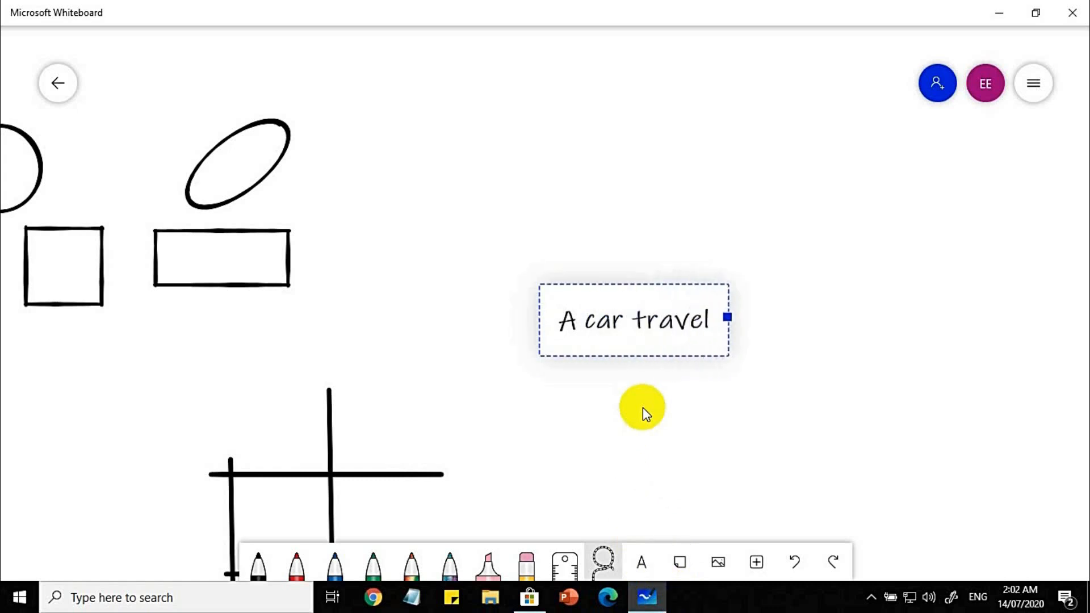
type("s a unio")
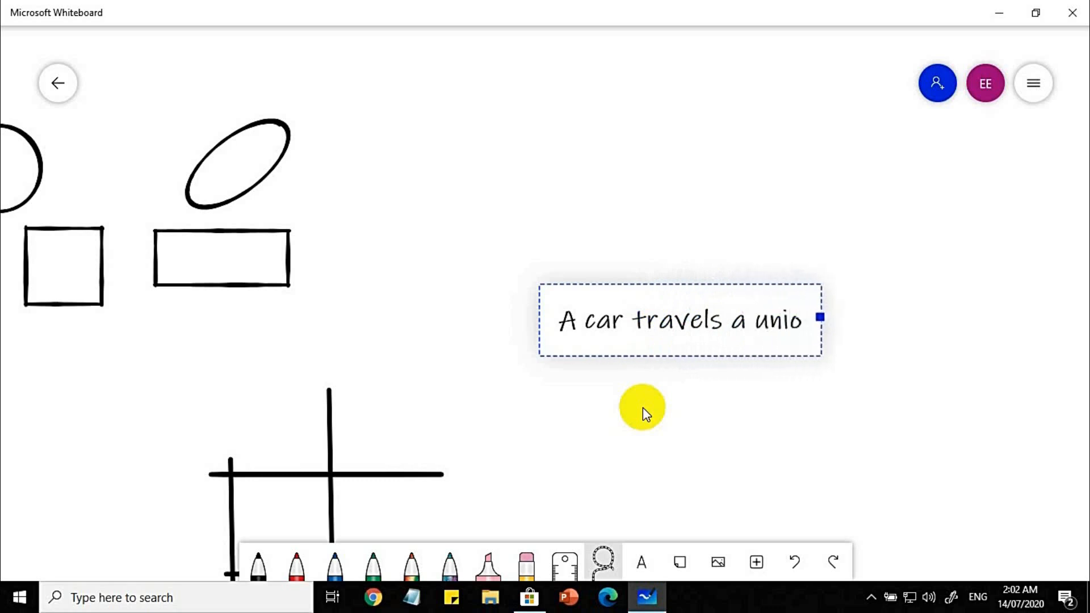
key("BackSpace")
type("form")
key("Return")
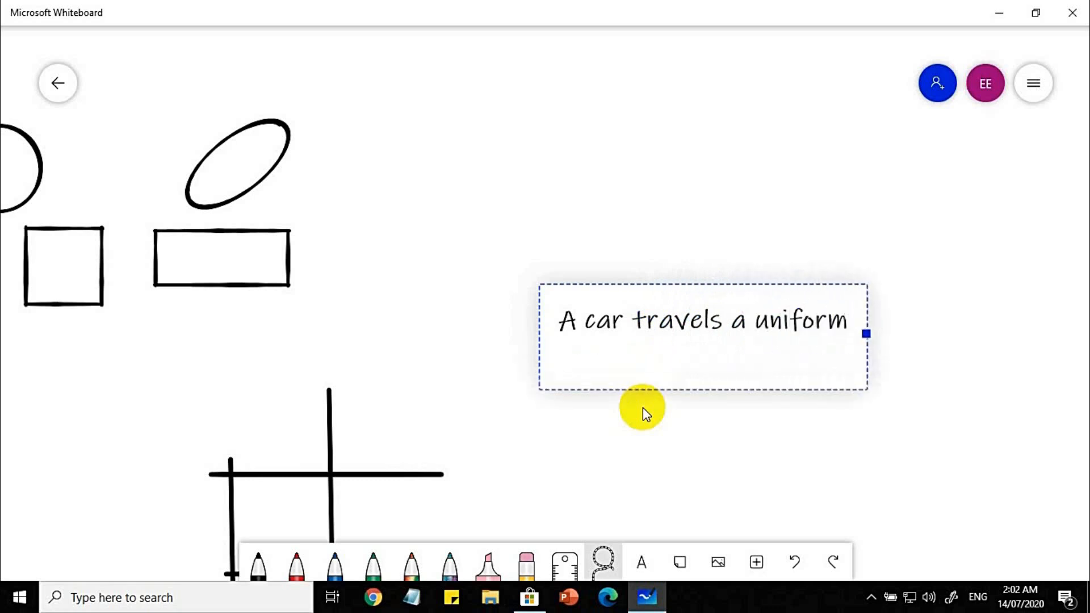
Write "velocity a distance of 100m in 4 s." as the second line of the text box.
type("velocity")
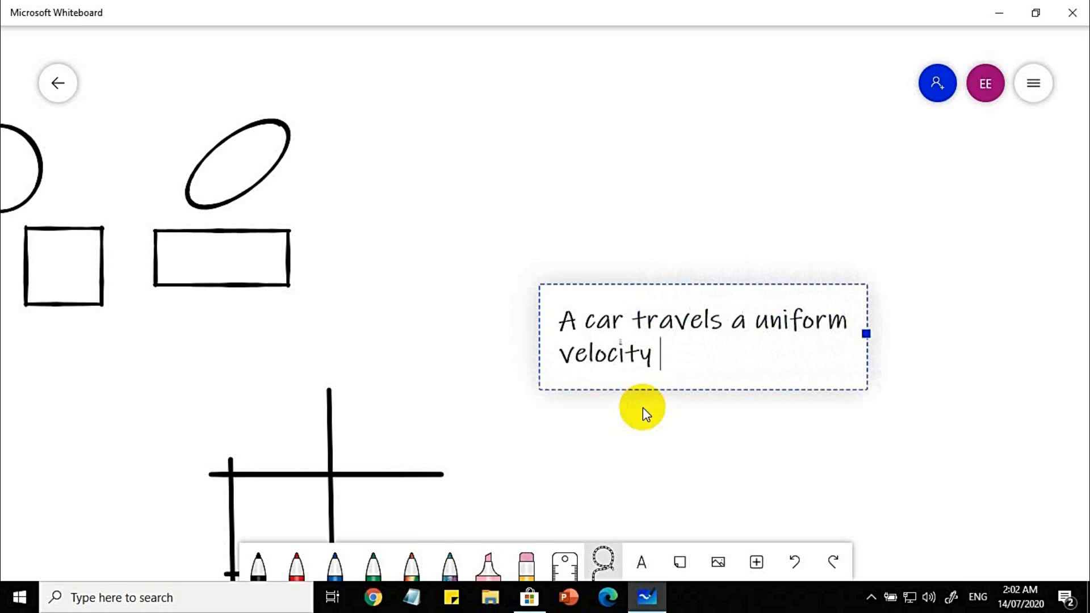
type("a distan")
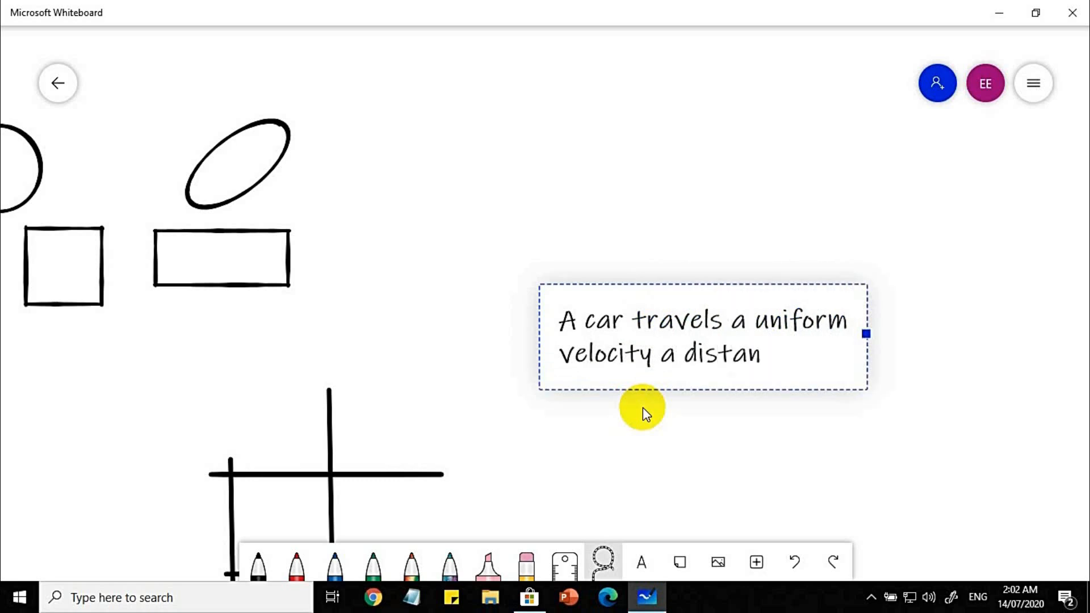
type("ce of 100m in 4")
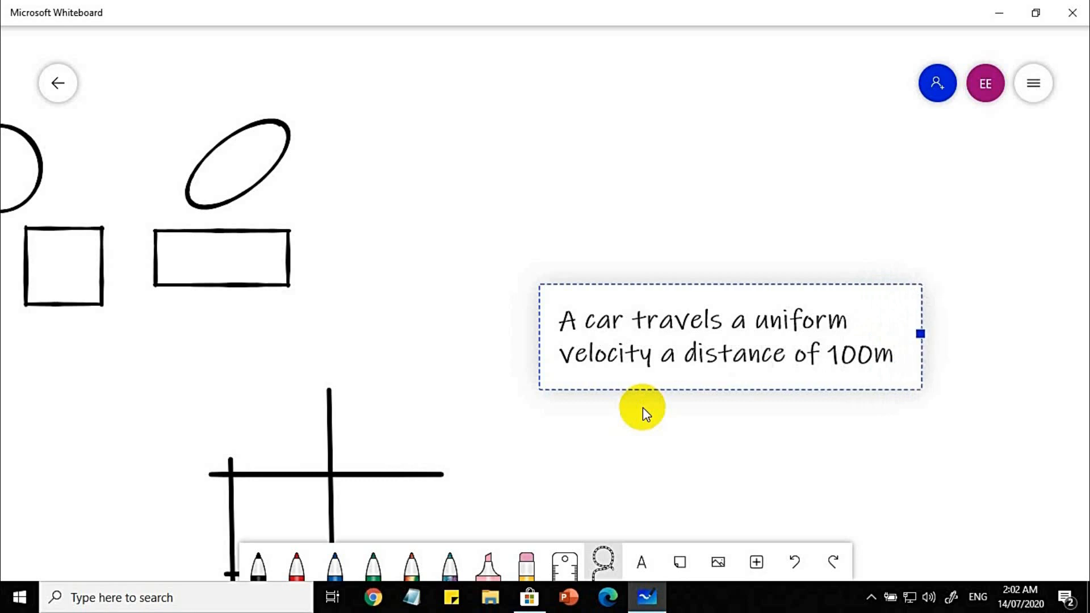
type(" s.")
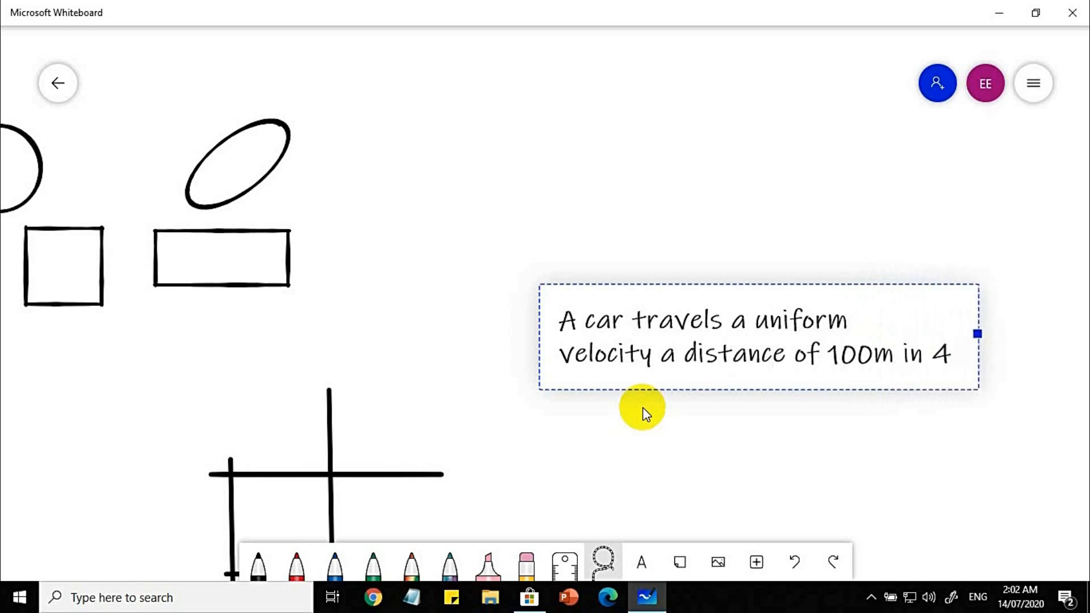
key("Return")
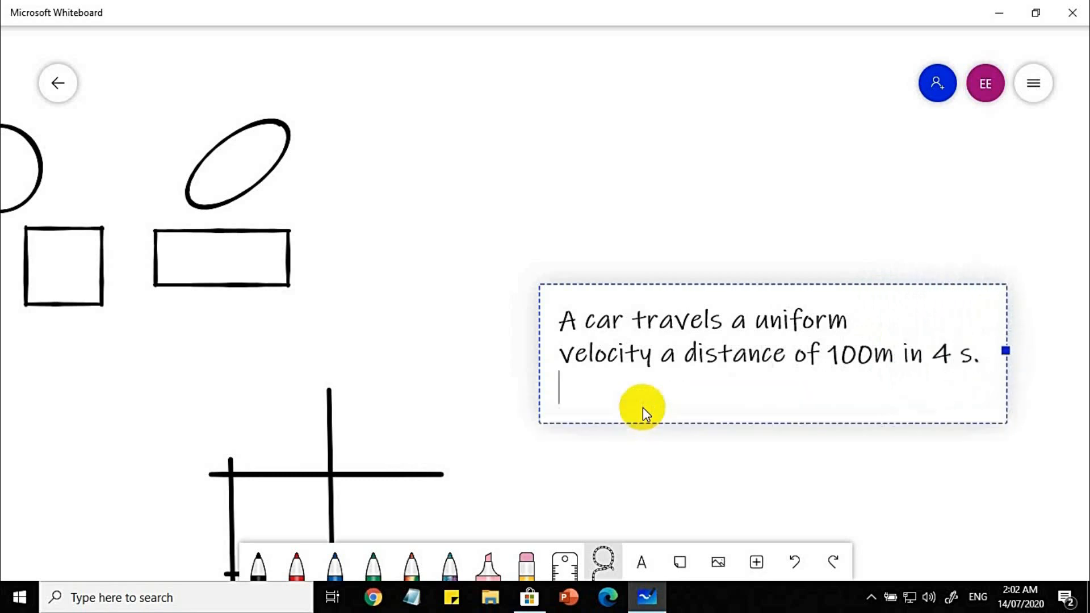
Write "What is the velocity of the car?" as the third line and move the text box up and left beside the shapes.
type("What is the velo")
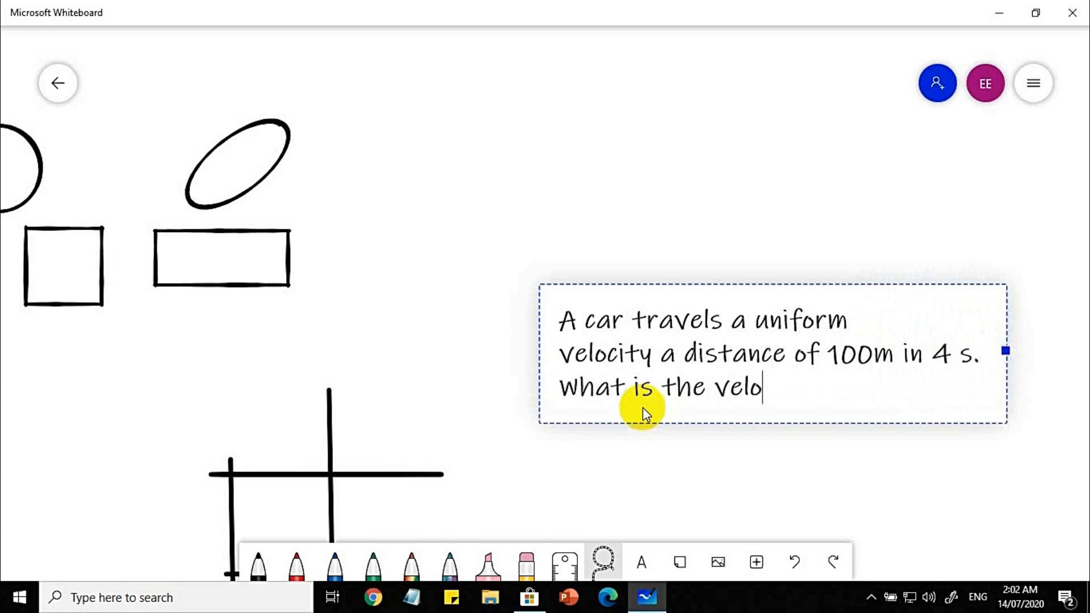
type("city of the car?")
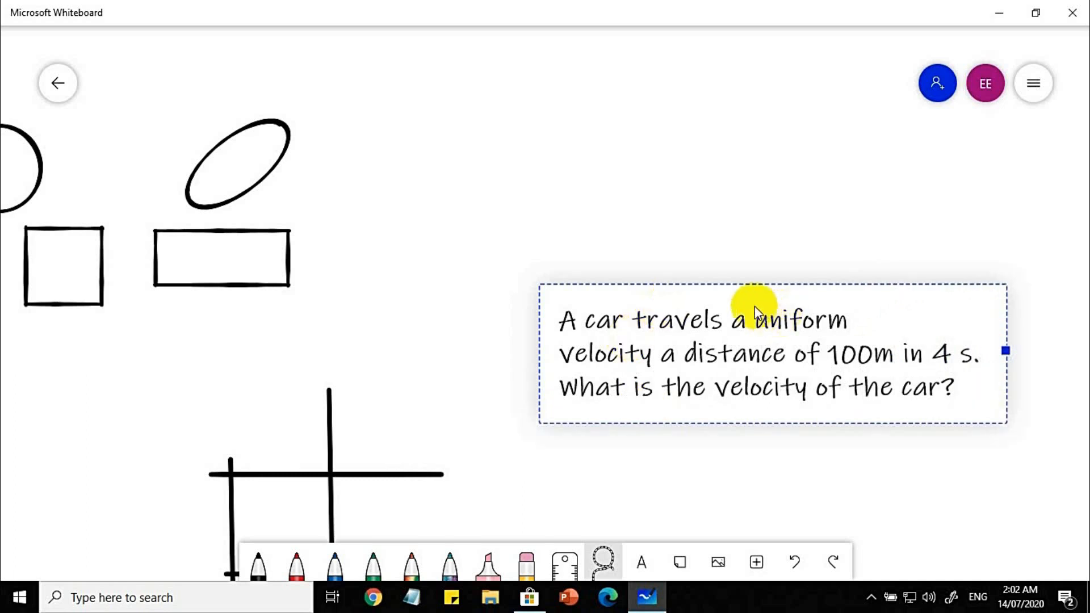
left_click_drag(755, 297, 645, 163)
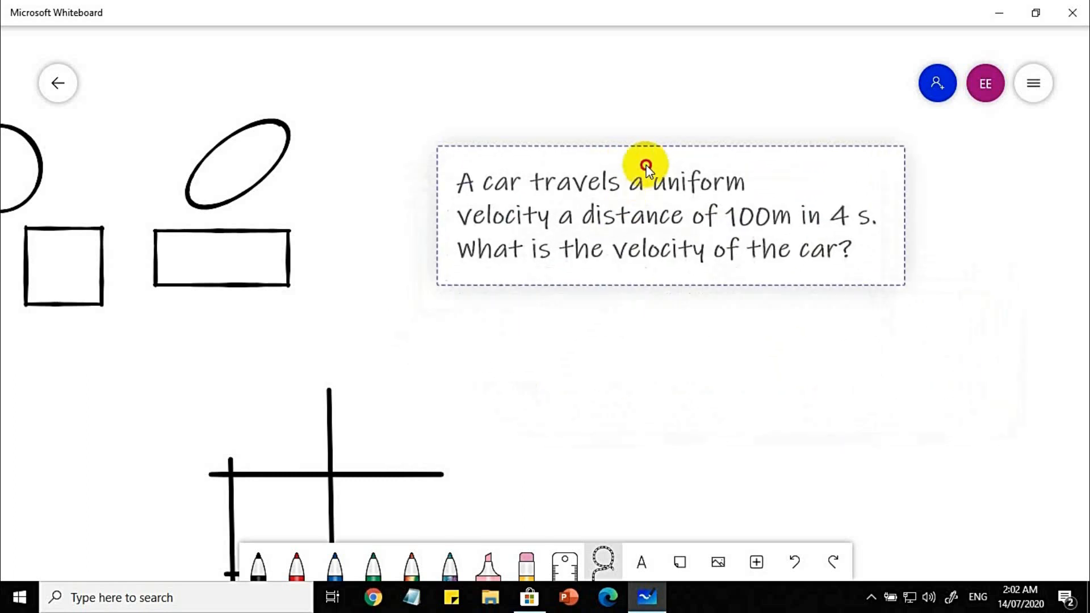
Insert a sticky note and place it directly below the velocity question.
left_click_drag(615, 331, 458, 309)
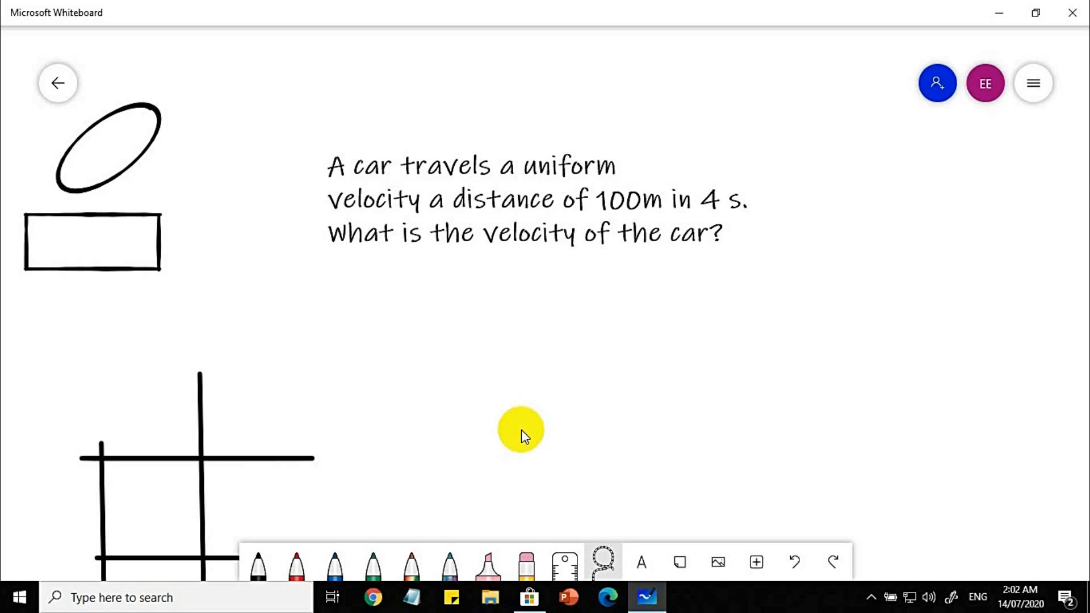
left_click(679, 561)
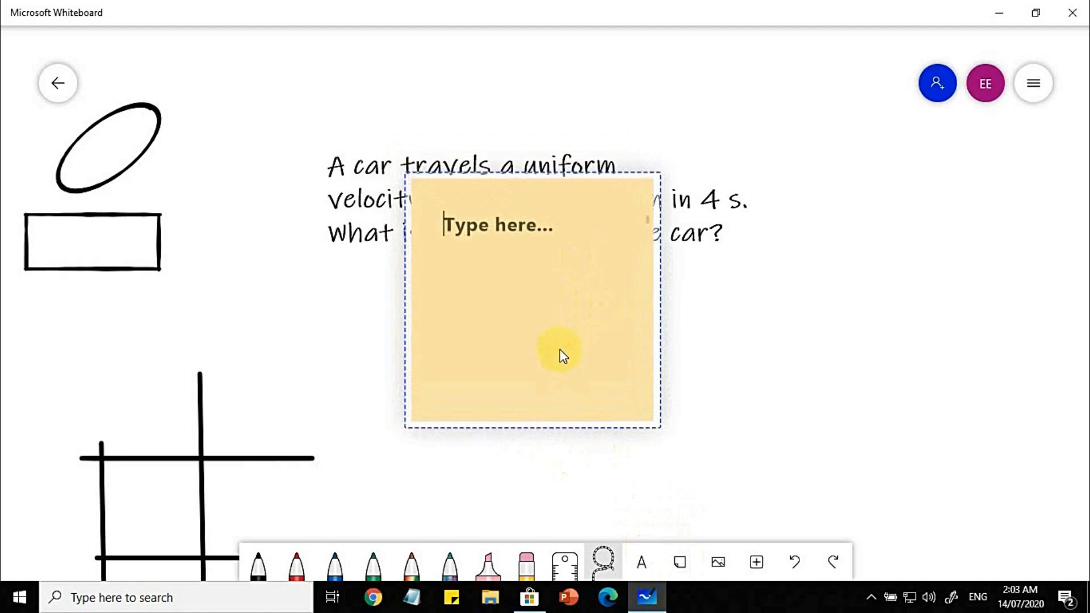
left_click_drag(561, 182, 533, 294)
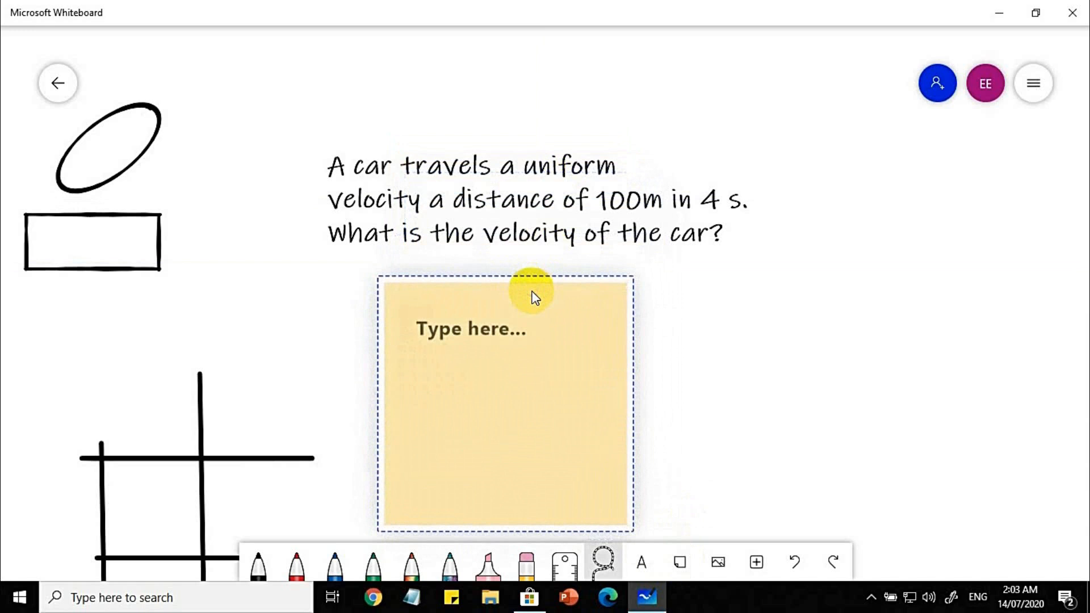
Write "d= 100 m" and "t= 4 s" on separate lines of the sticky note and deselect it.
type("m")
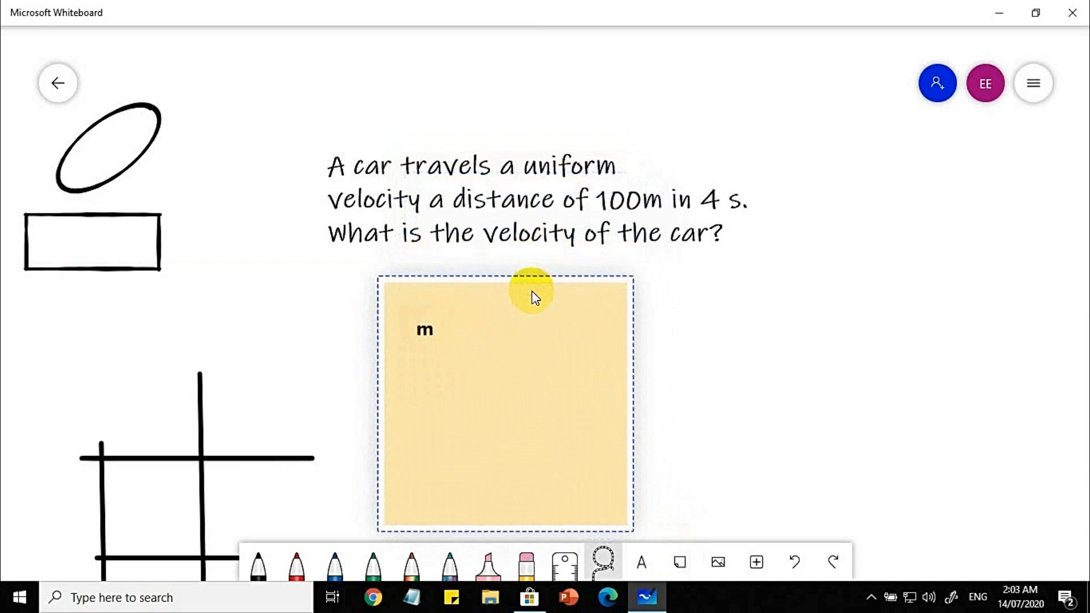
key("BackSpace")
type("d= 100 m")
key("Return")
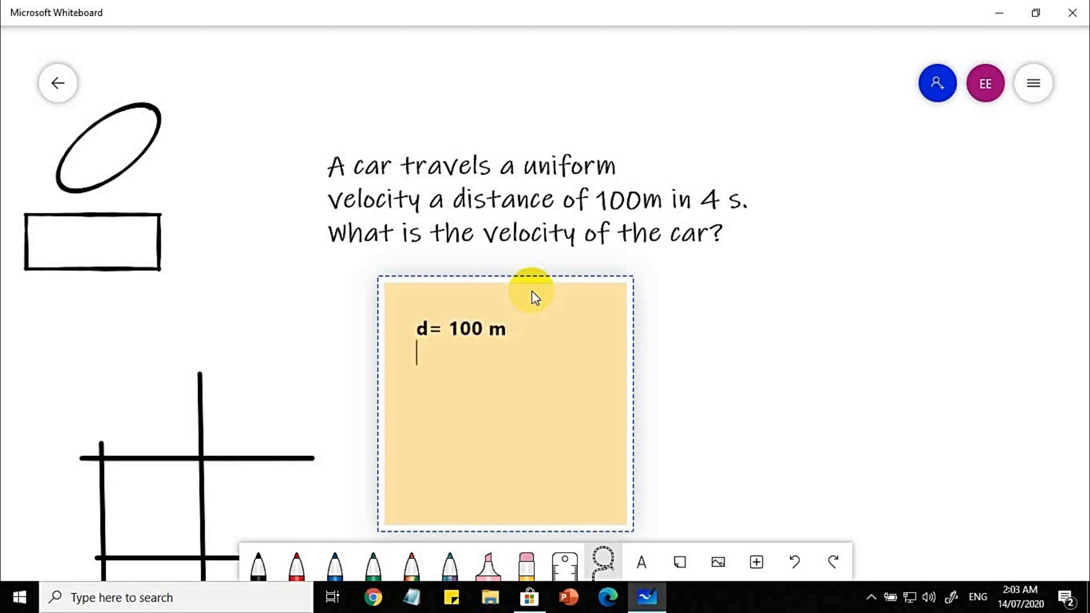
type("t= 4 s")
key("Return")
left_click(784, 357)
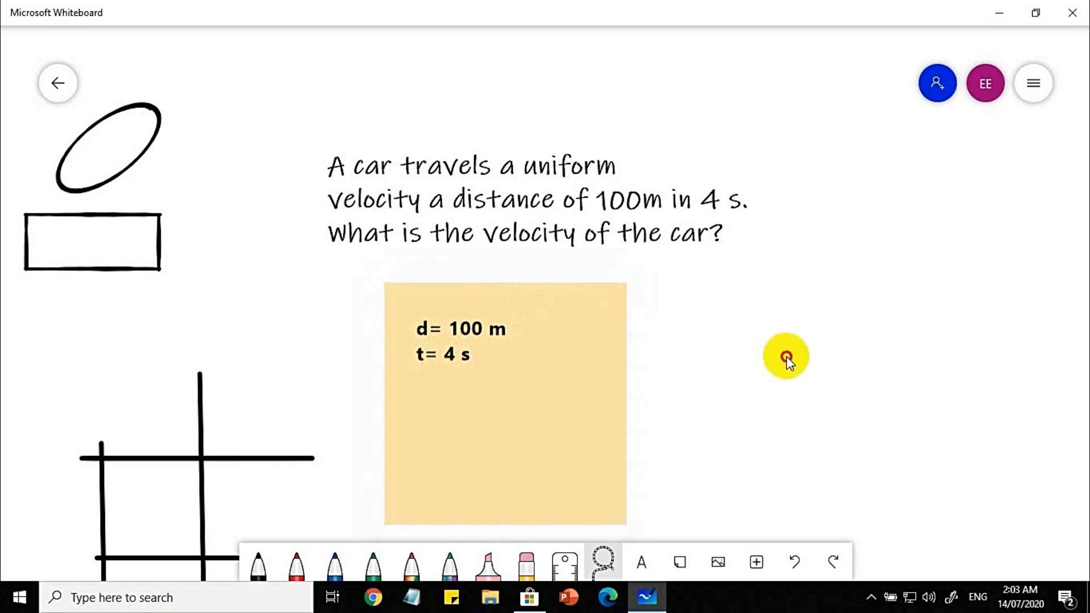
Change the background of the sticky note with the d and t values to green, switch it to blue and deselect it.
left_click(552, 410)
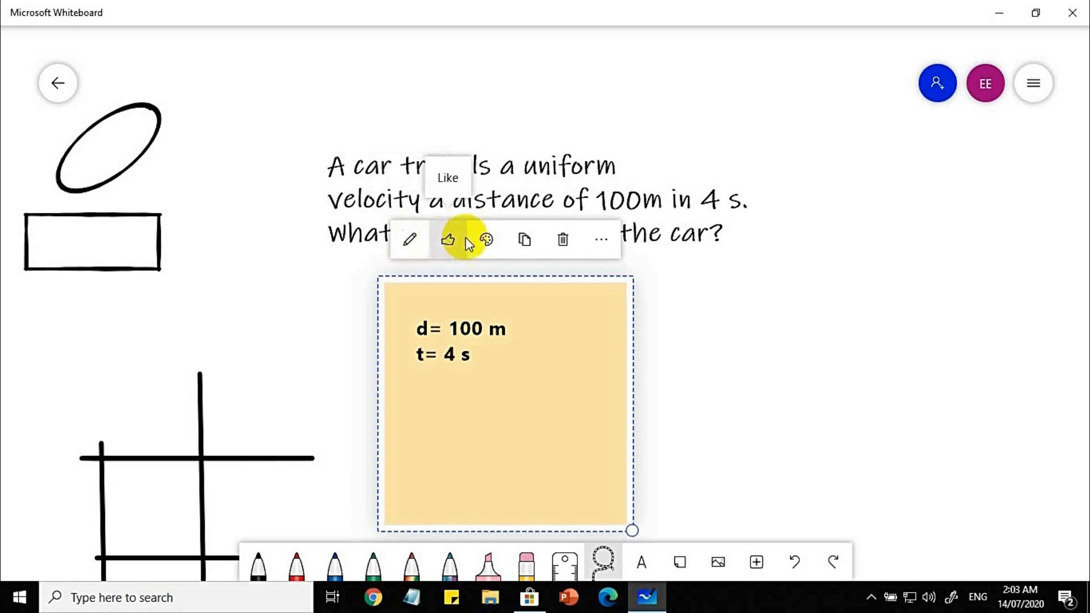
left_click(486, 240)
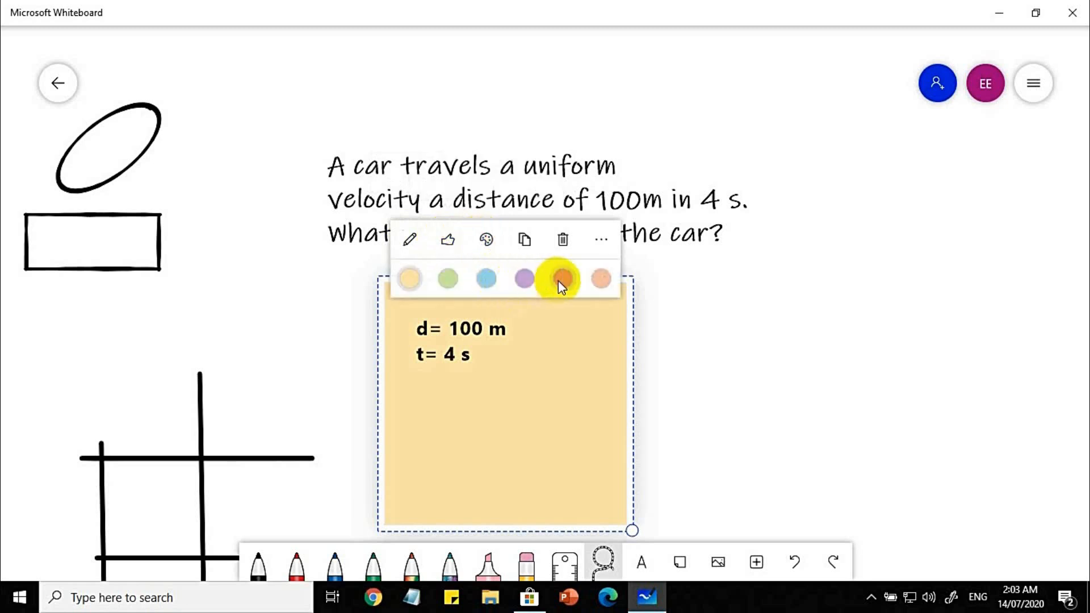
left_click(450, 281)
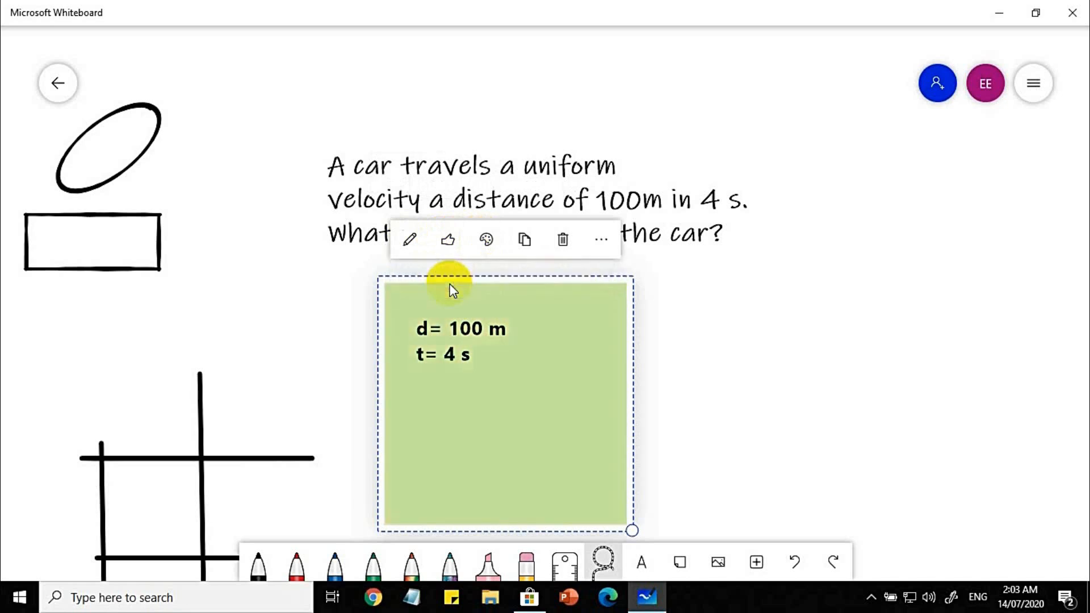
left_click(486, 240)
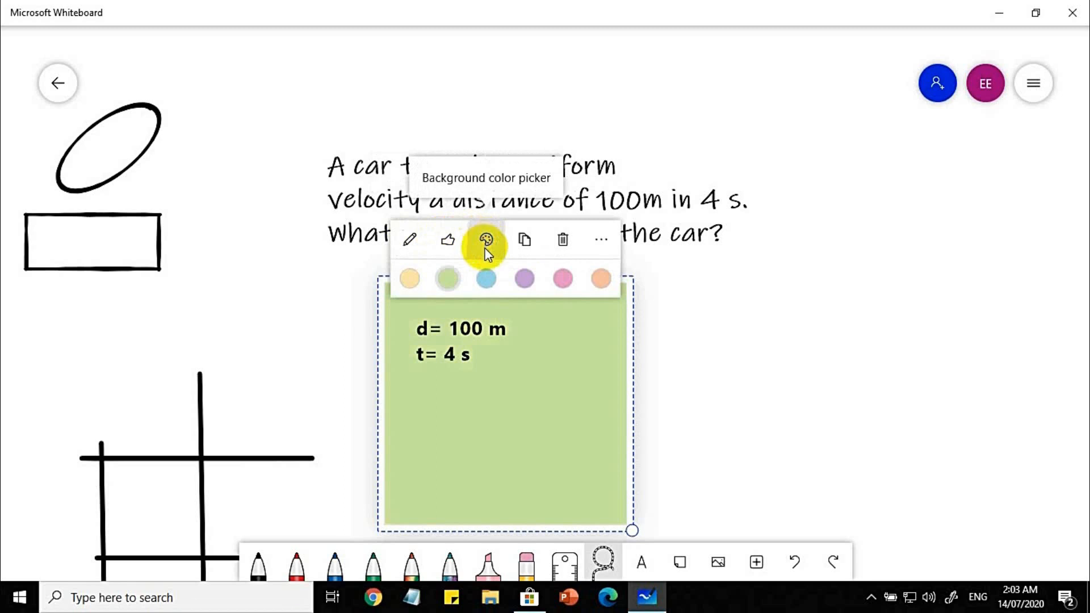
left_click(489, 279)
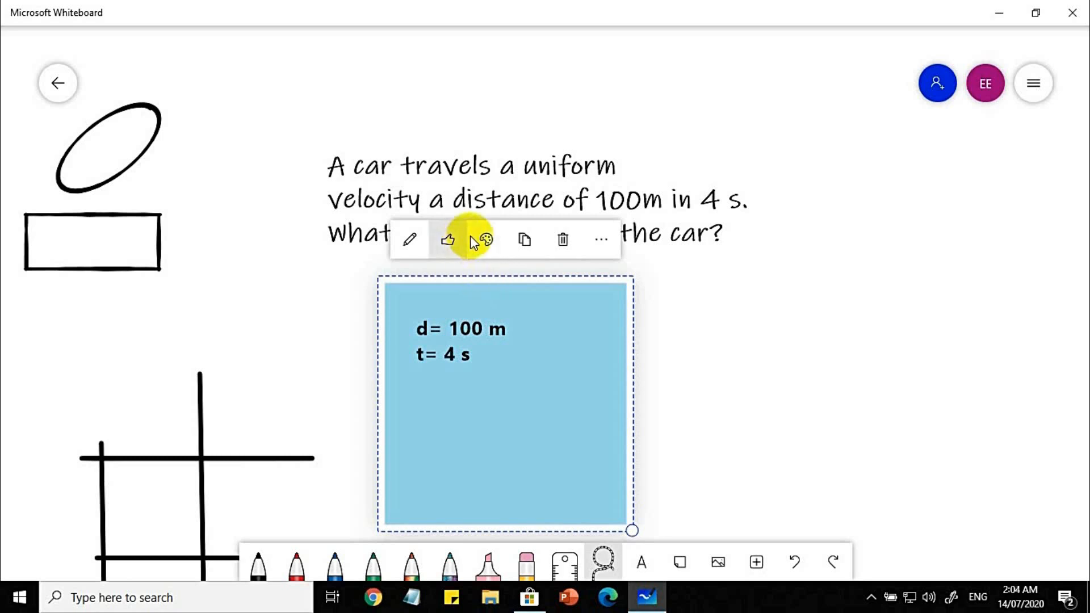
left_click(486, 241)
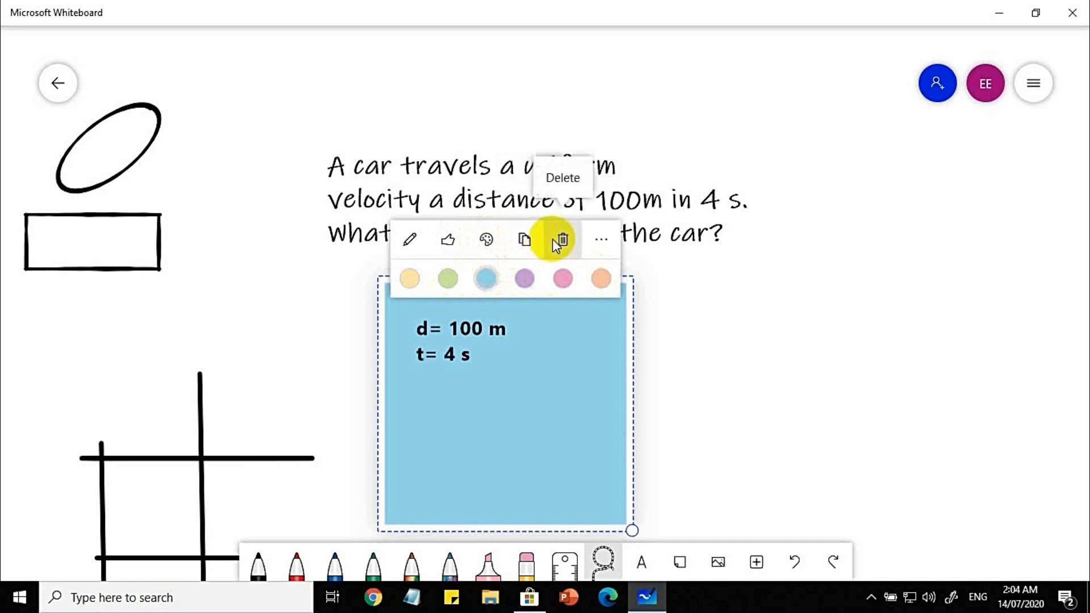
left_click(721, 299)
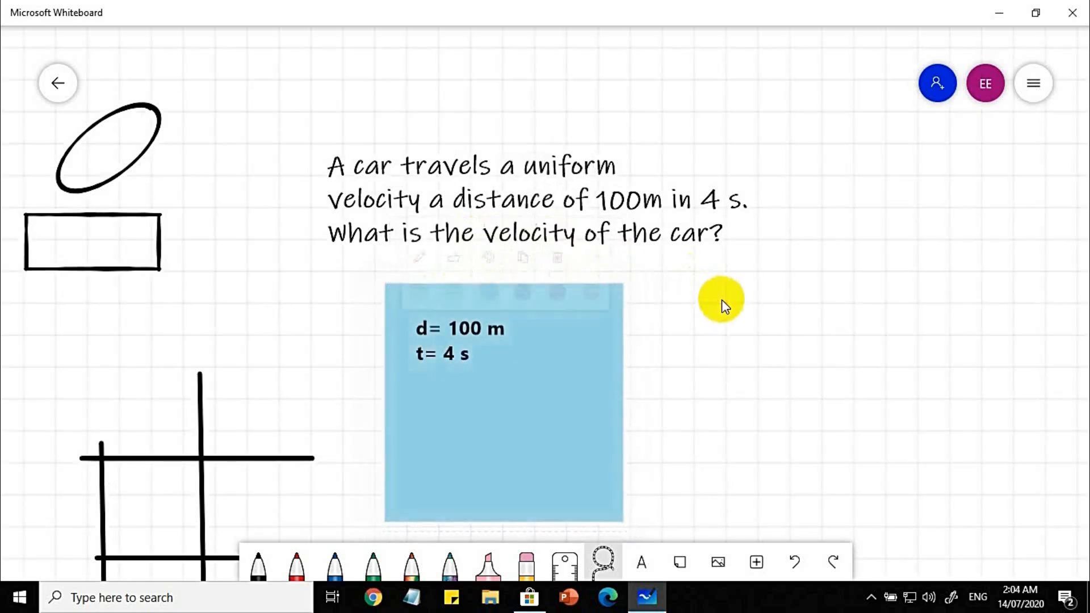
Open MOTION.docx from the MS WhiteBoard folder on the Storage space (D:) drive as a Word document to insert.
left_click_drag(700, 394, 592, 193)
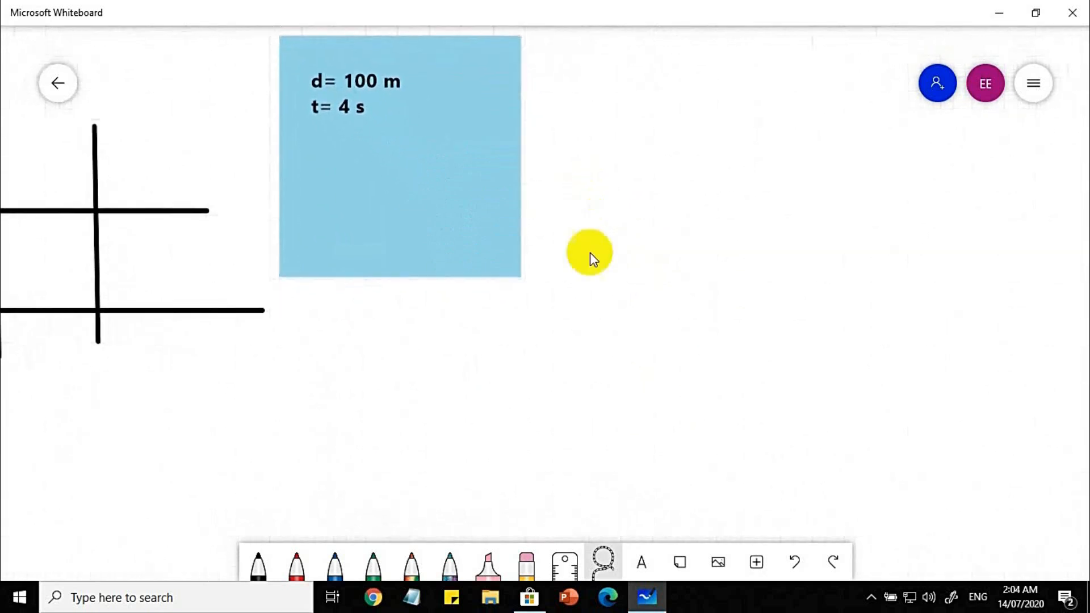
left_click(764, 563)
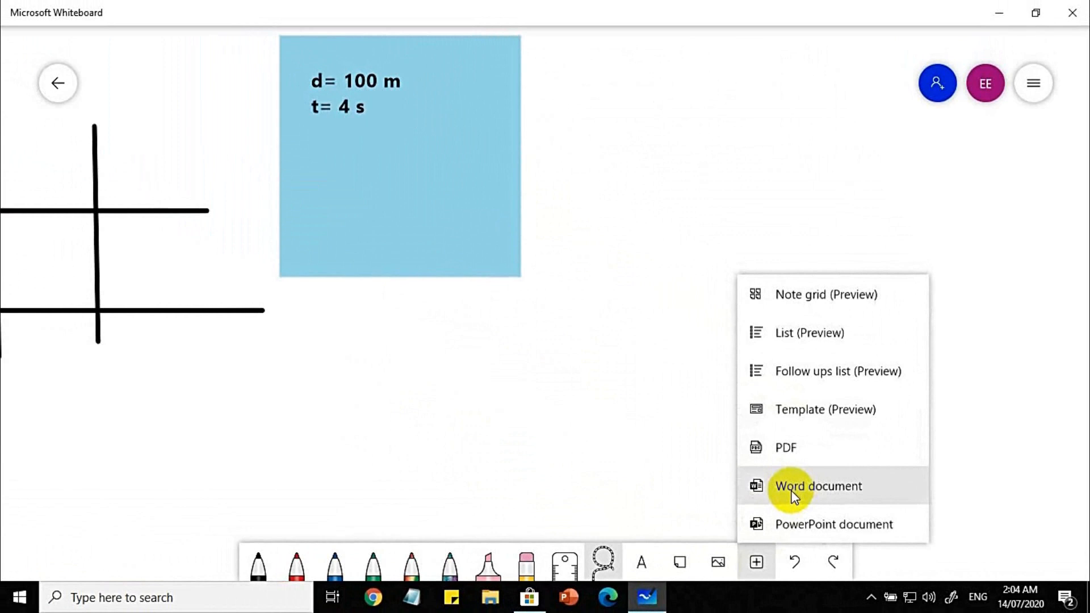
left_click(793, 489)
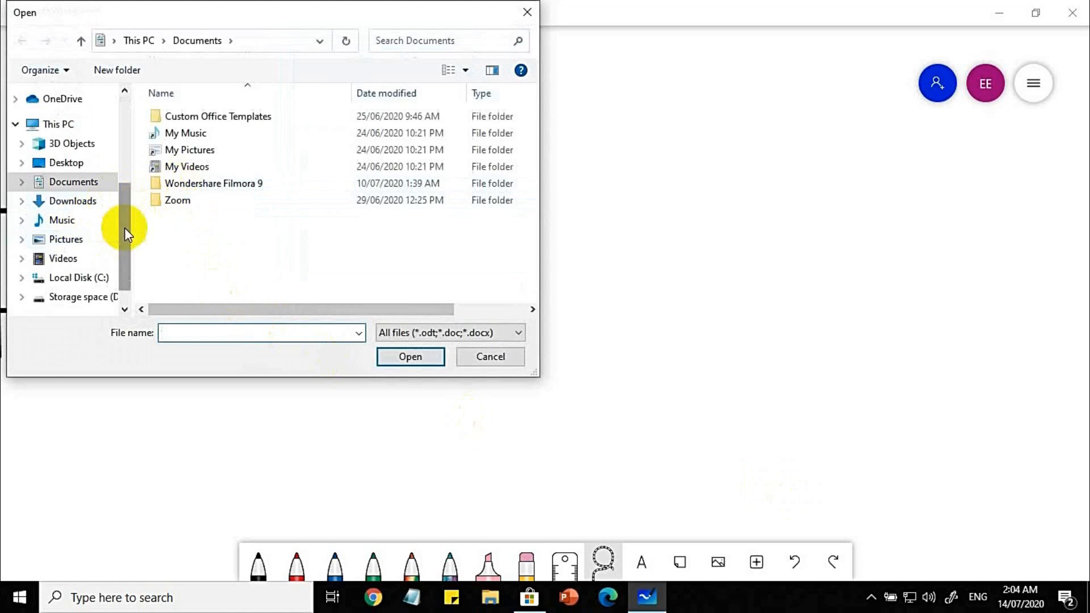
left_click(96, 297)
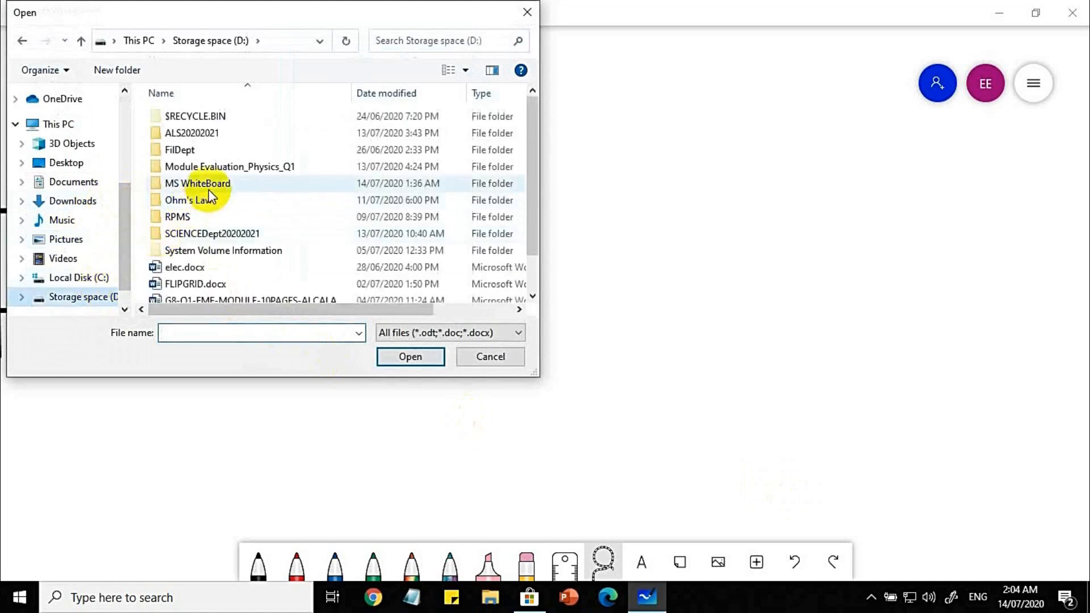
left_click(210, 185)
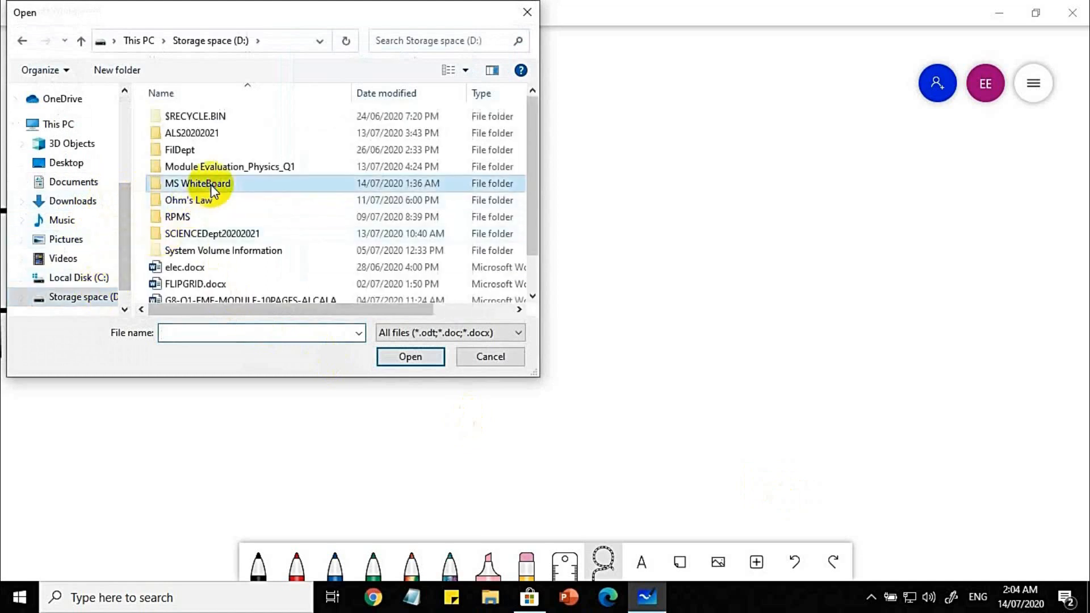
double_click(204, 184)
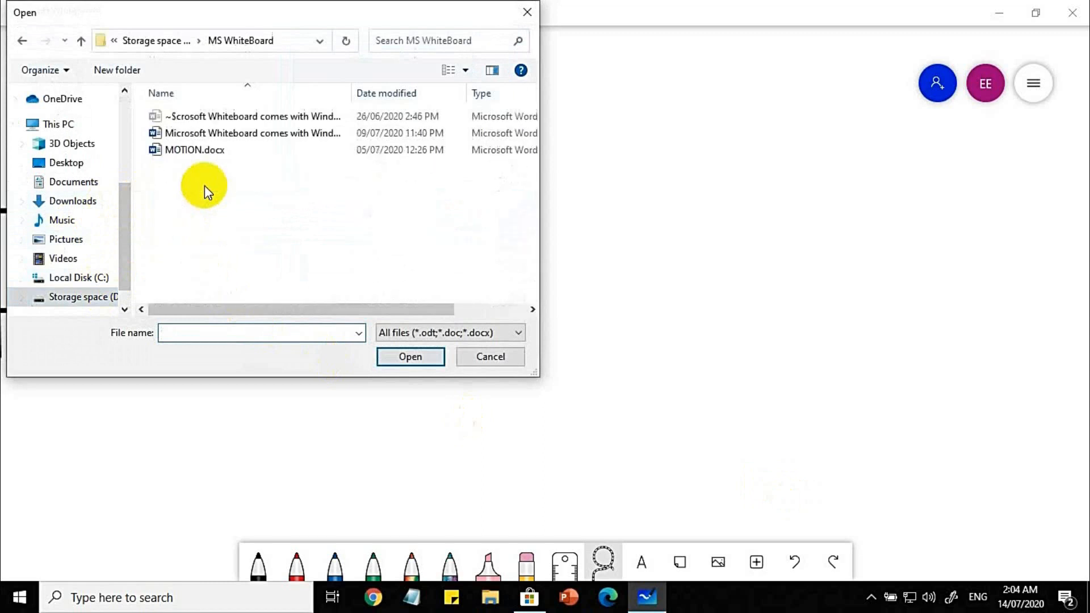
left_click(197, 149)
left_click(419, 356)
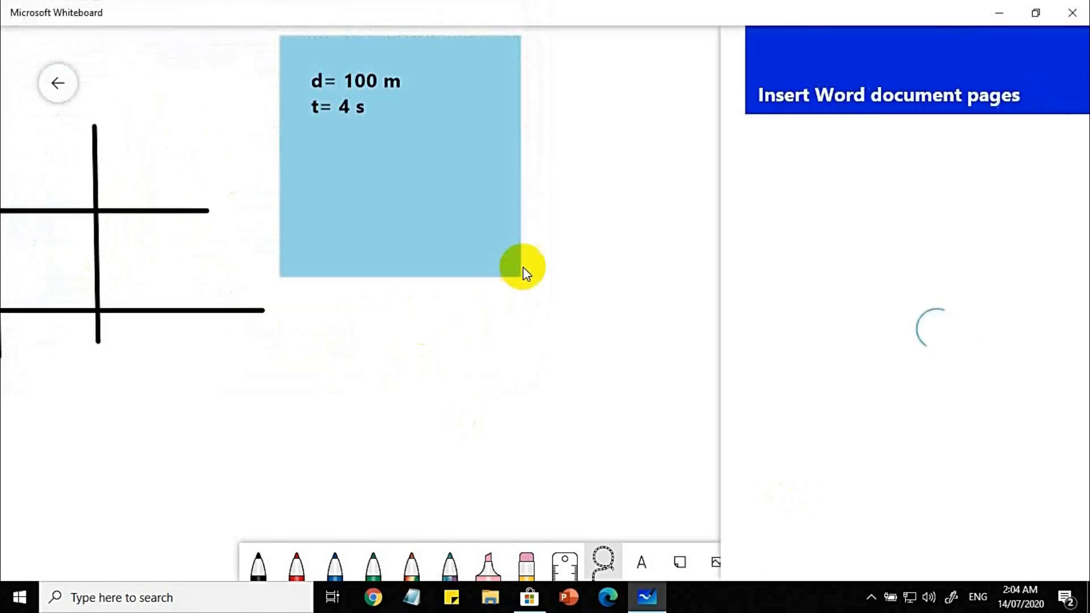
Insert the page with the MOTION problems, place it below the crossed lines and the sticky note, and deselect it.
left_click(827, 335)
left_click(1027, 573)
left_click_drag(403, 91, 278, 312)
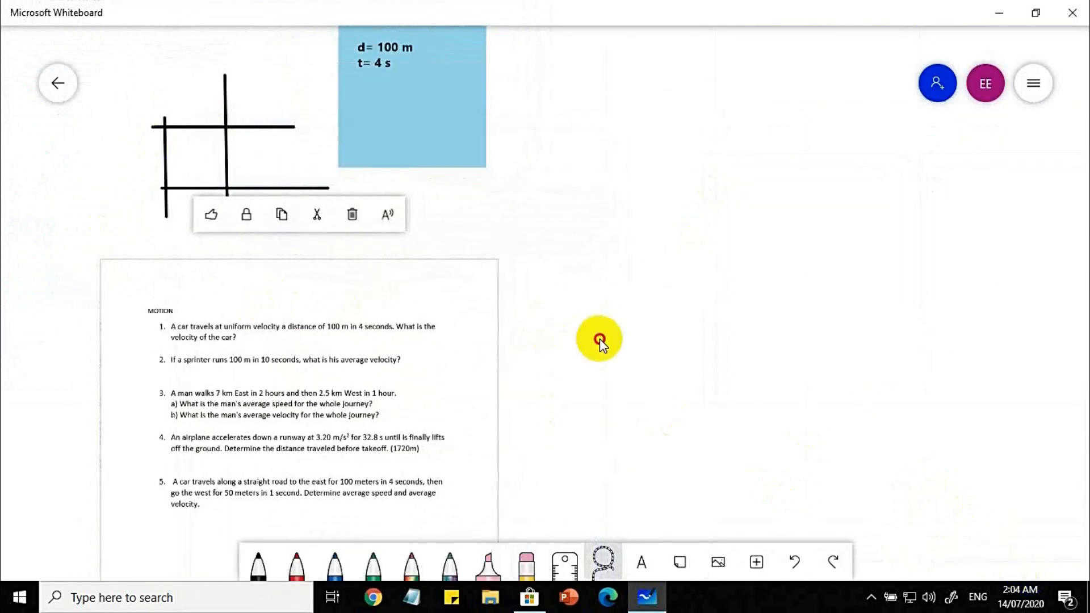
left_click(600, 338)
scroll(622, 406, "up", 5)
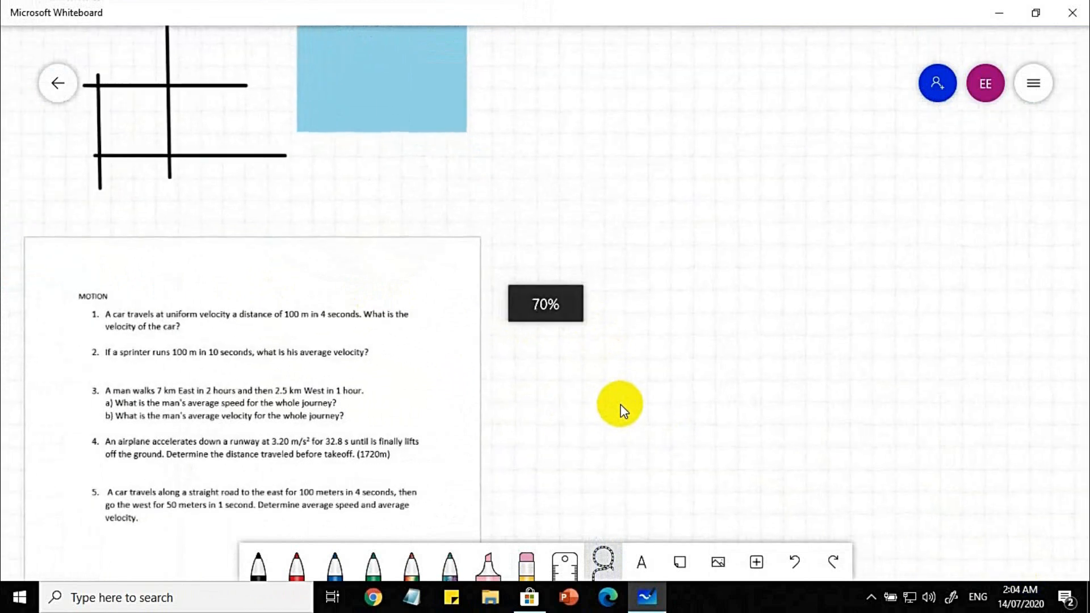
scroll(503, 384, "up", 2)
left_click_drag(458, 341, 712, 265)
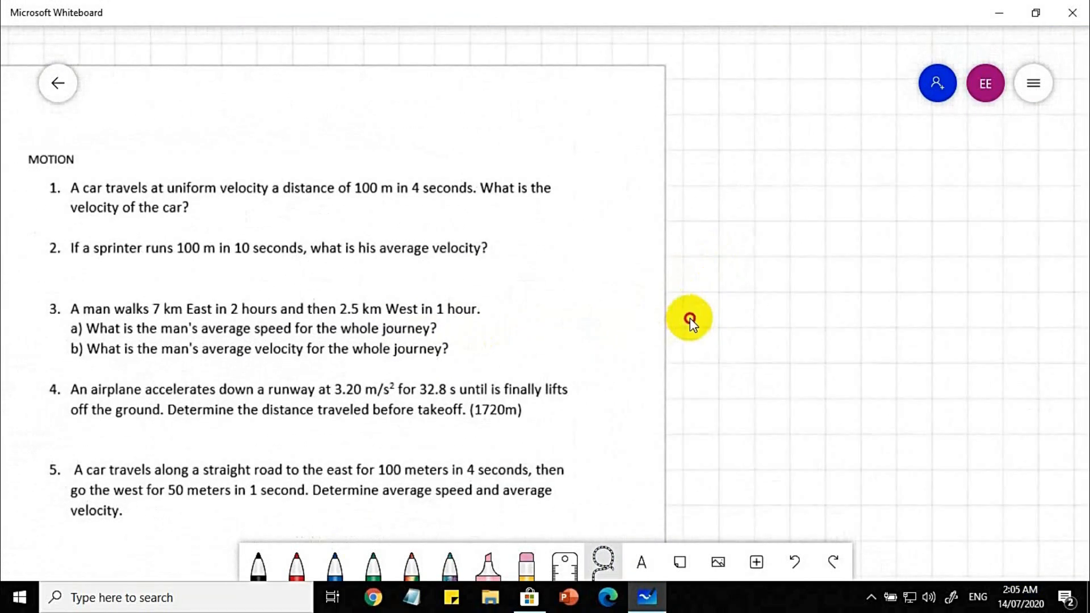
left_click_drag(690, 318, 698, 315)
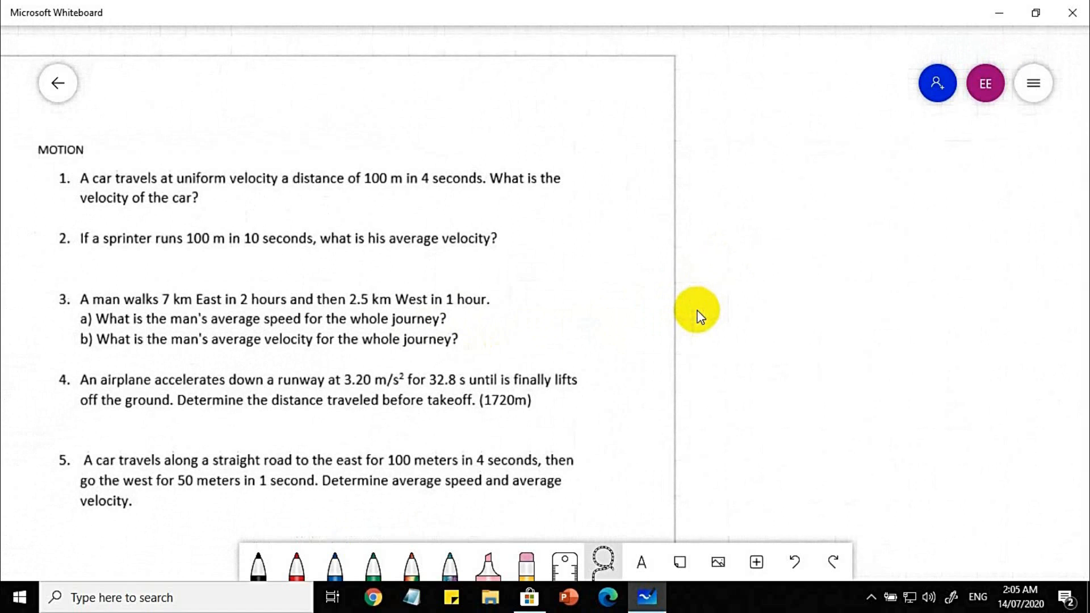
left_click(871, 596)
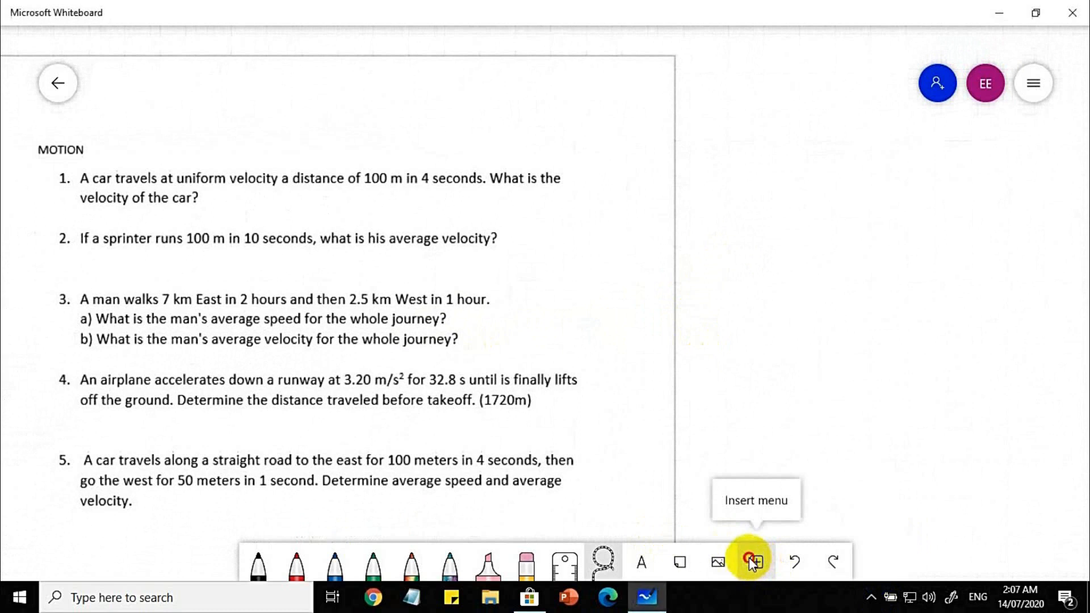
left_click(753, 564)
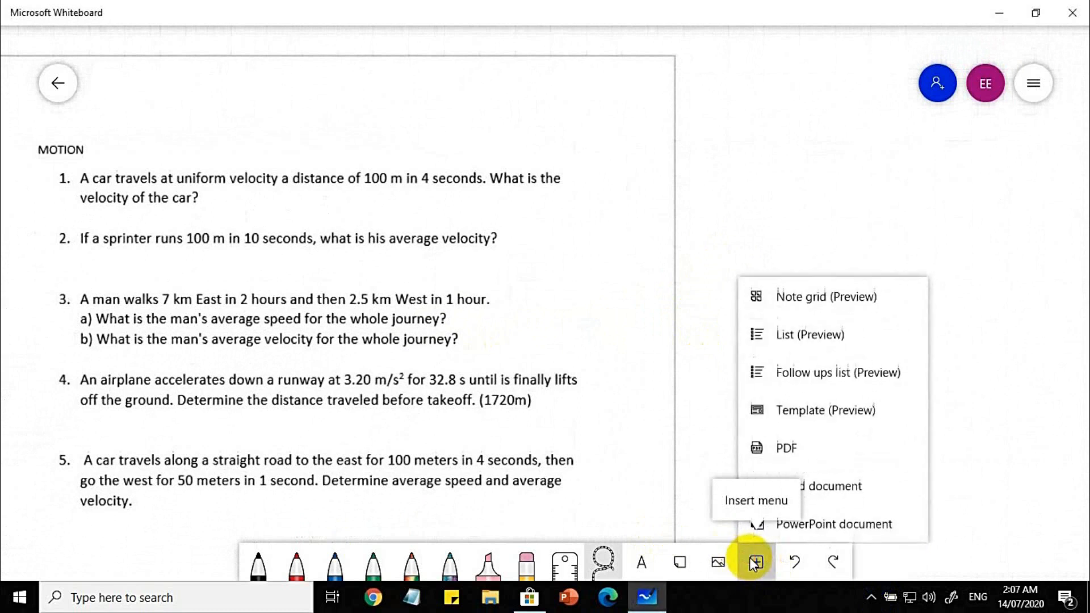
left_click(803, 449)
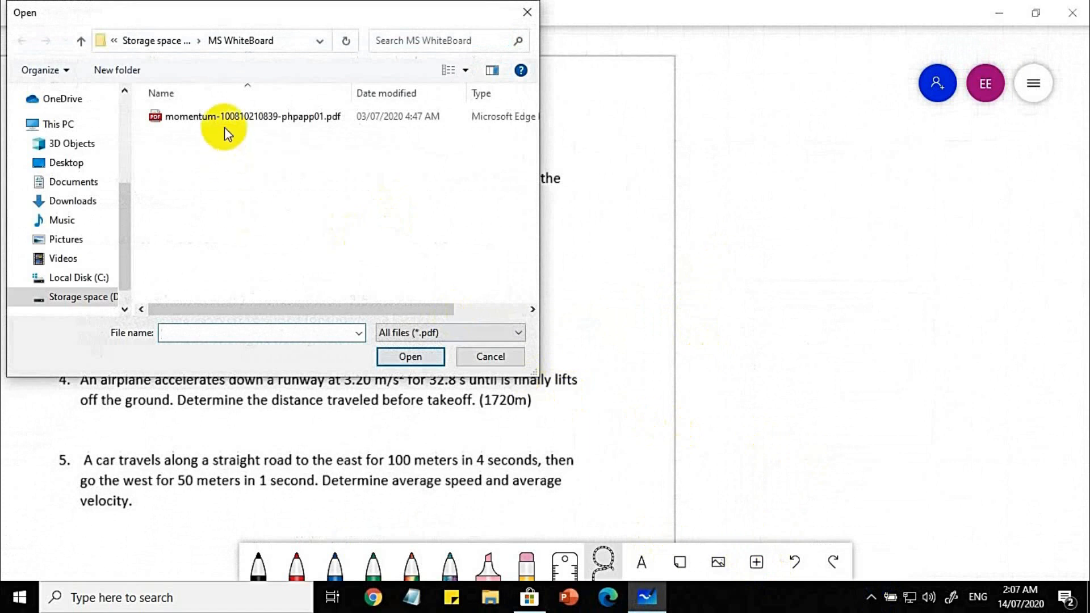
left_click(219, 118)
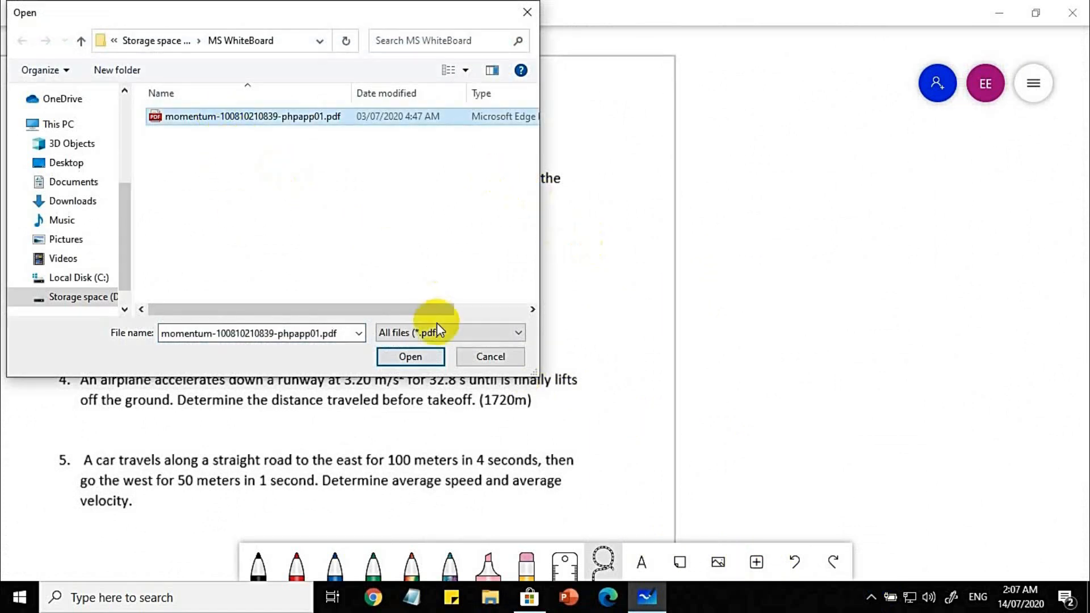
left_click(418, 359)
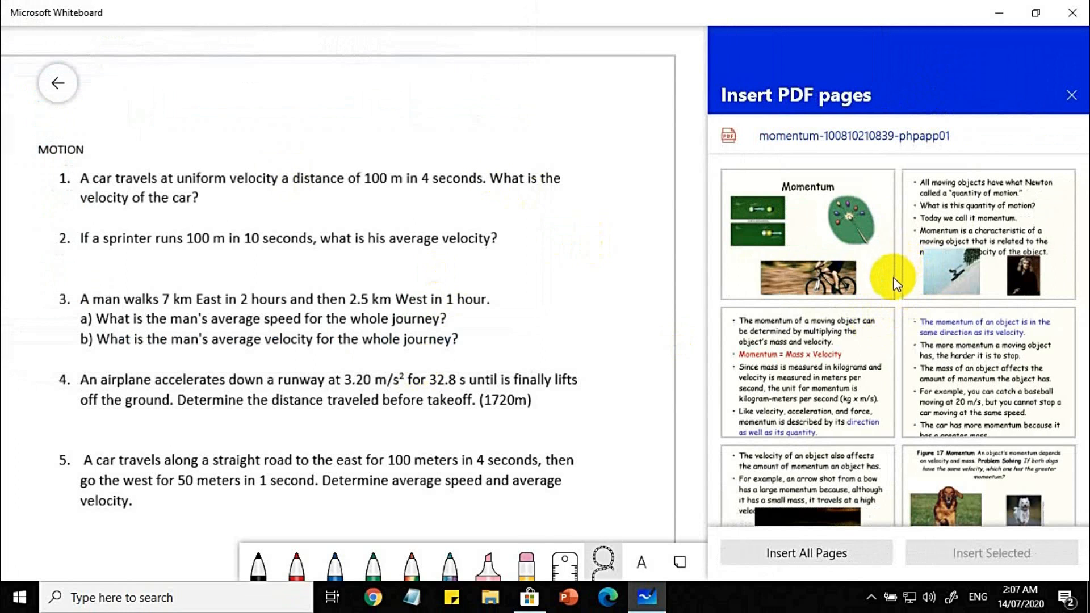
Select the Figure 17 Momentum page with the two dogs and insert only that PDF page.
scroll(903, 311, "down", 1)
scroll(903, 311, "down", 5)
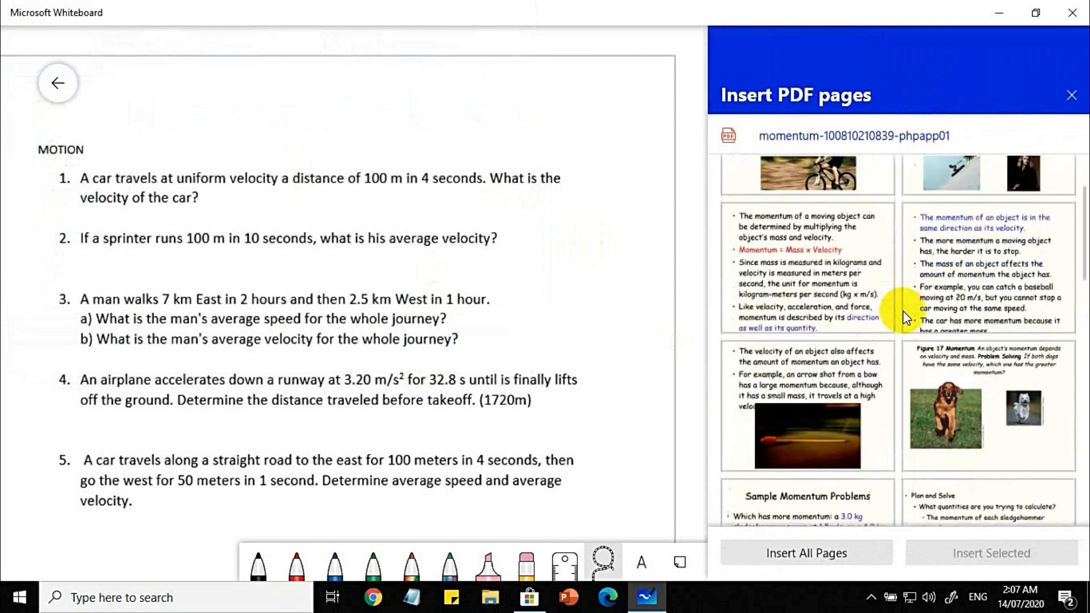
left_click(946, 329)
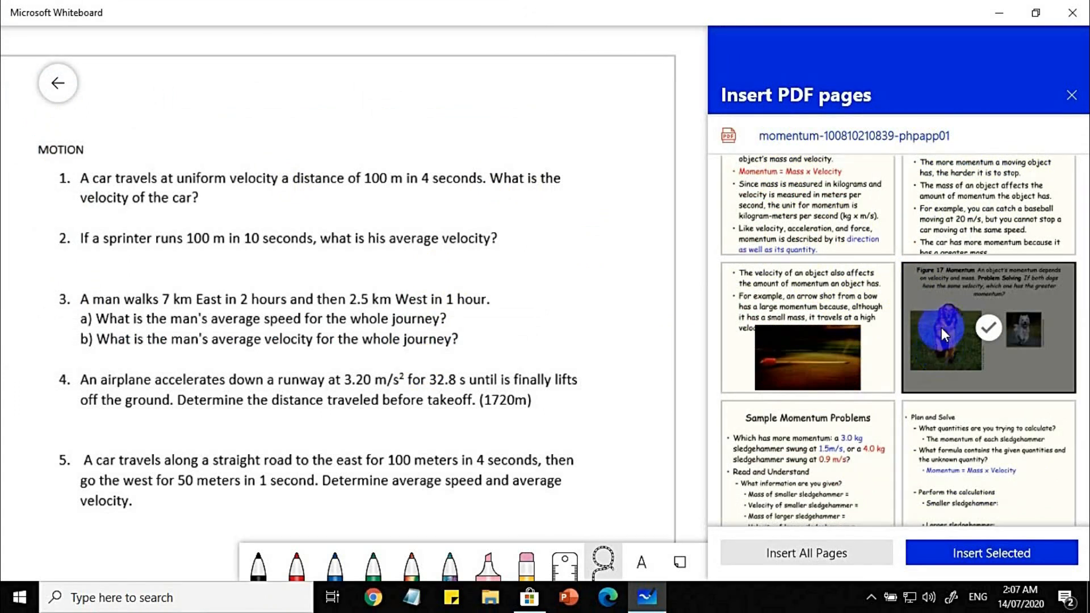
left_click(957, 559)
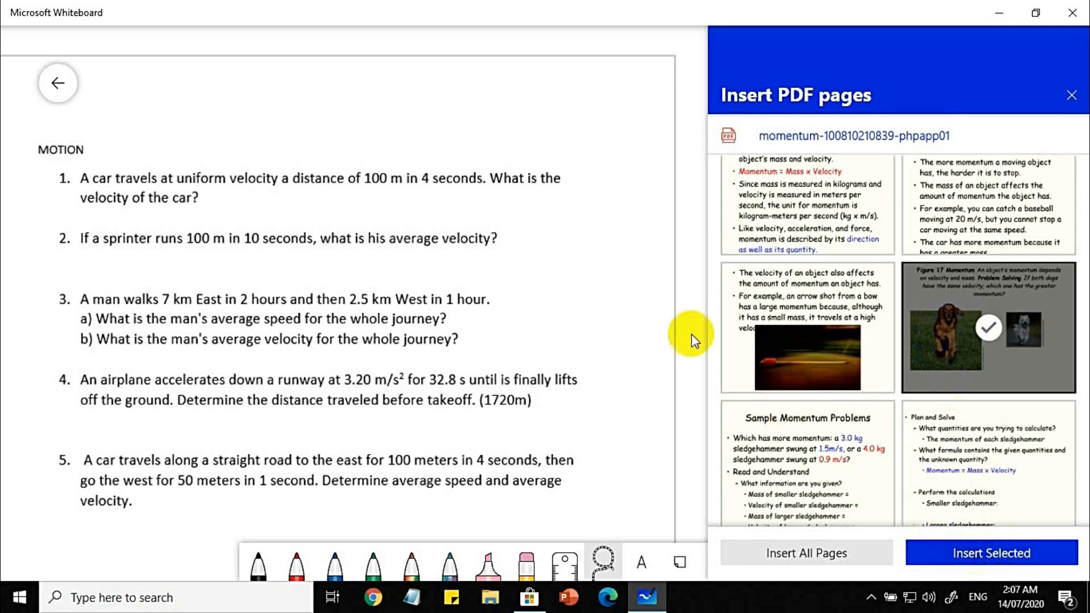
Open Laws of Motion.pptx from the MS WhiteBoard folder as a PowerPoint document to insert.
scroll(749, 307, "down", 3)
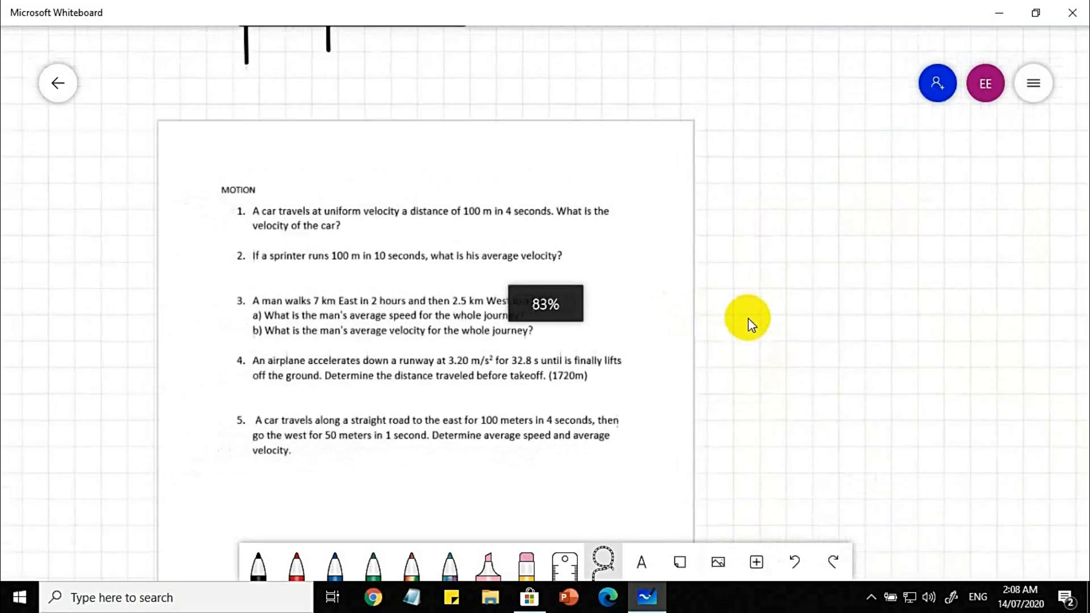
scroll(790, 387, "up", 2)
left_click_drag(793, 445, 793, 440)
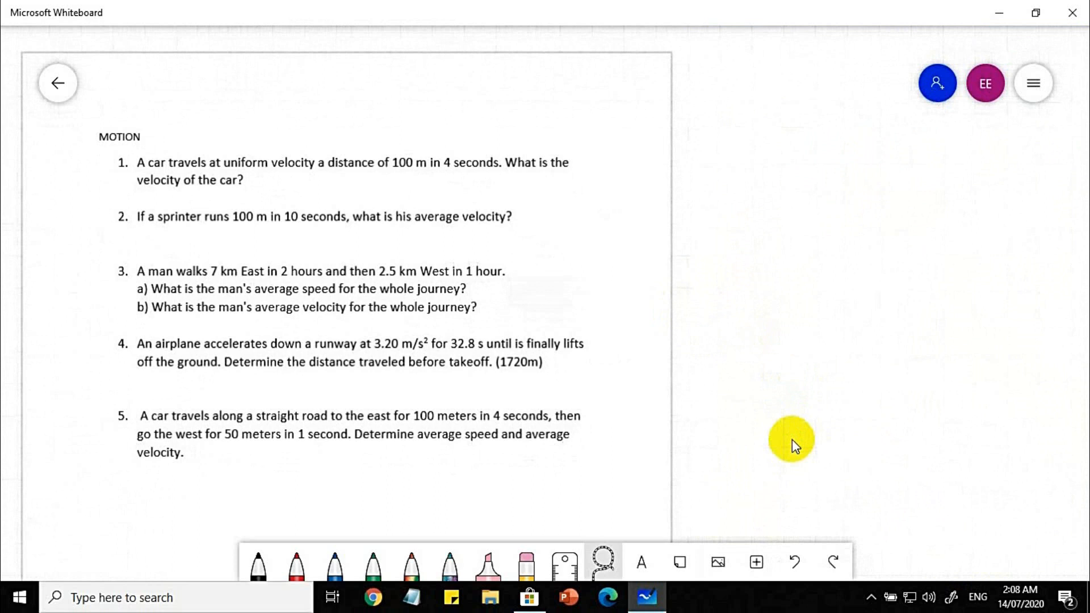
left_click(758, 562)
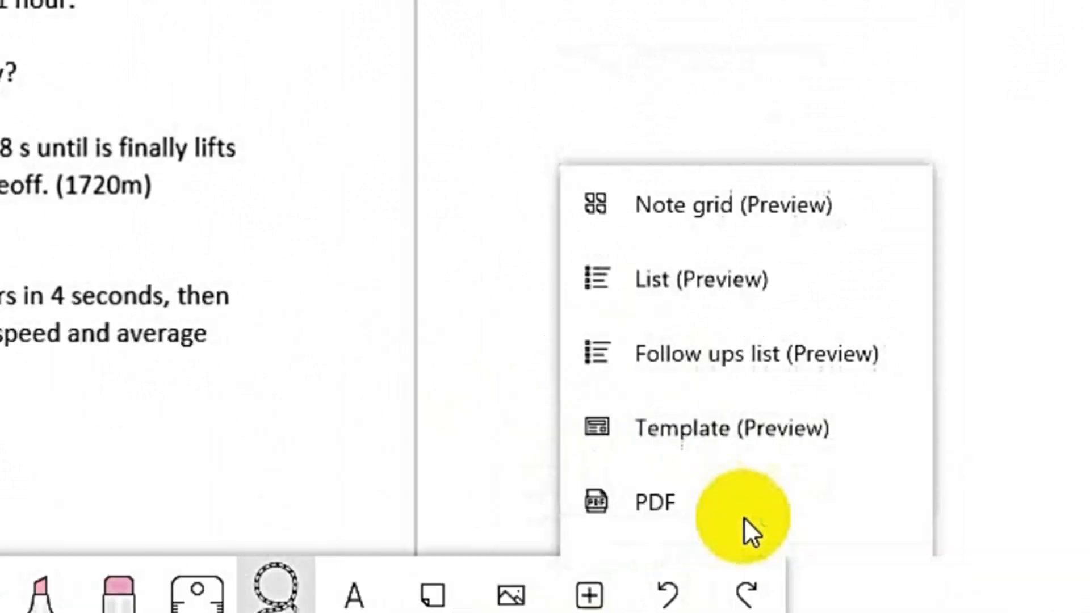
left_click(524, 500)
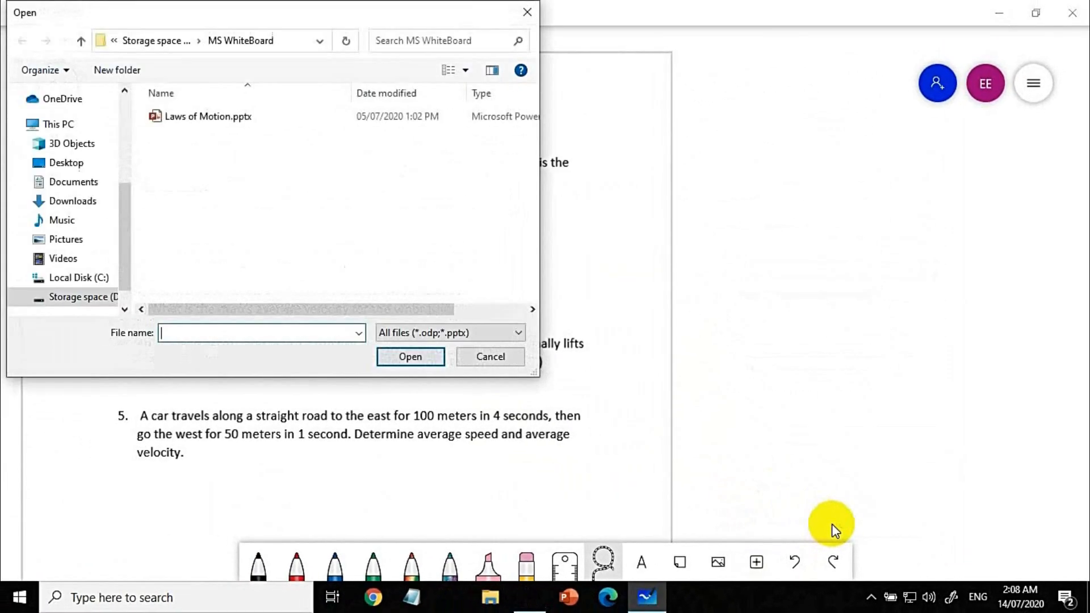
left_click(196, 117)
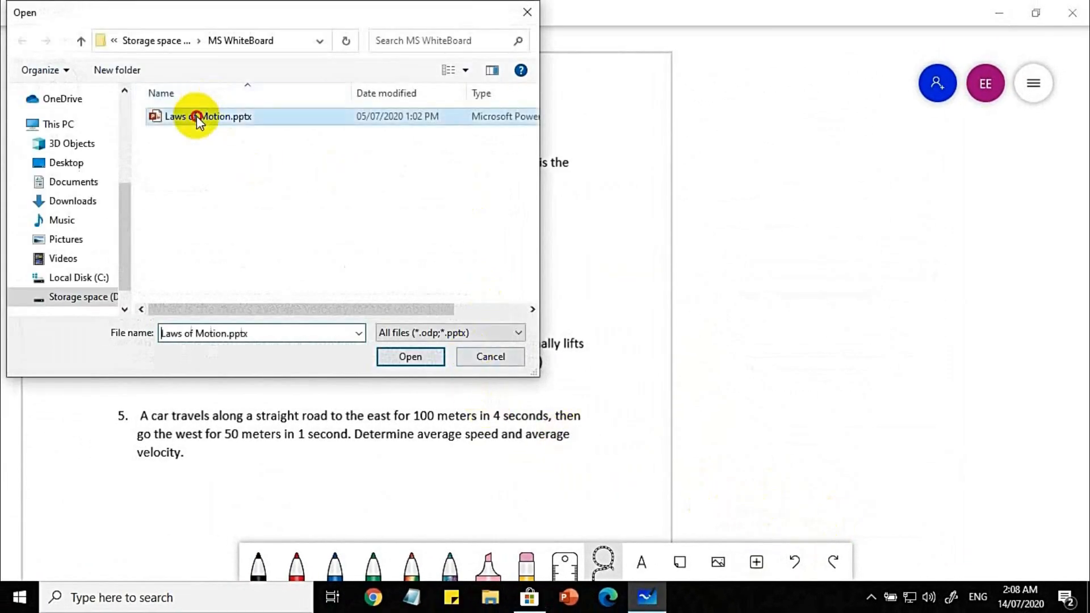
left_click(407, 355)
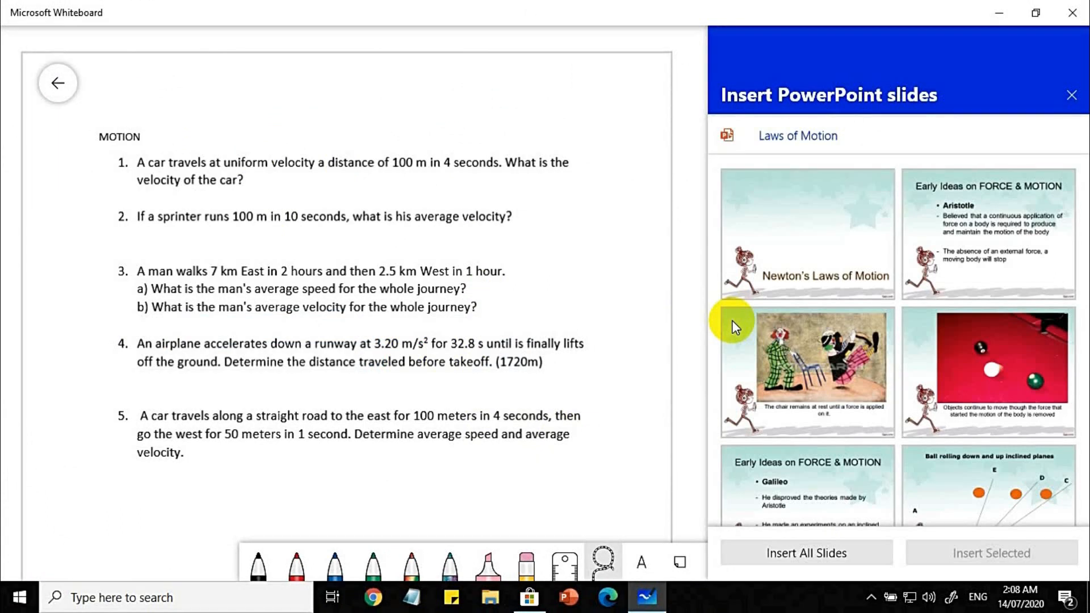
Insert only the "Newton's 1st Law of Motion: LAW OF INERTIA" slide showing the two driver-and-car pictures facing the wall.
scroll(857, 392, "down", 6)
scroll(859, 396, "down", 4)
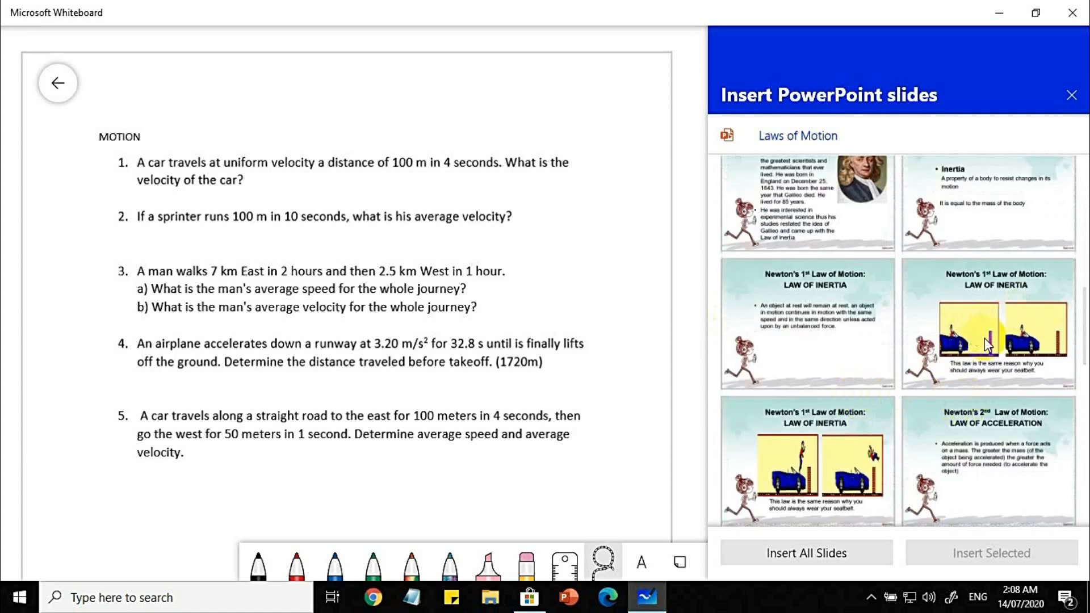
left_click(987, 343)
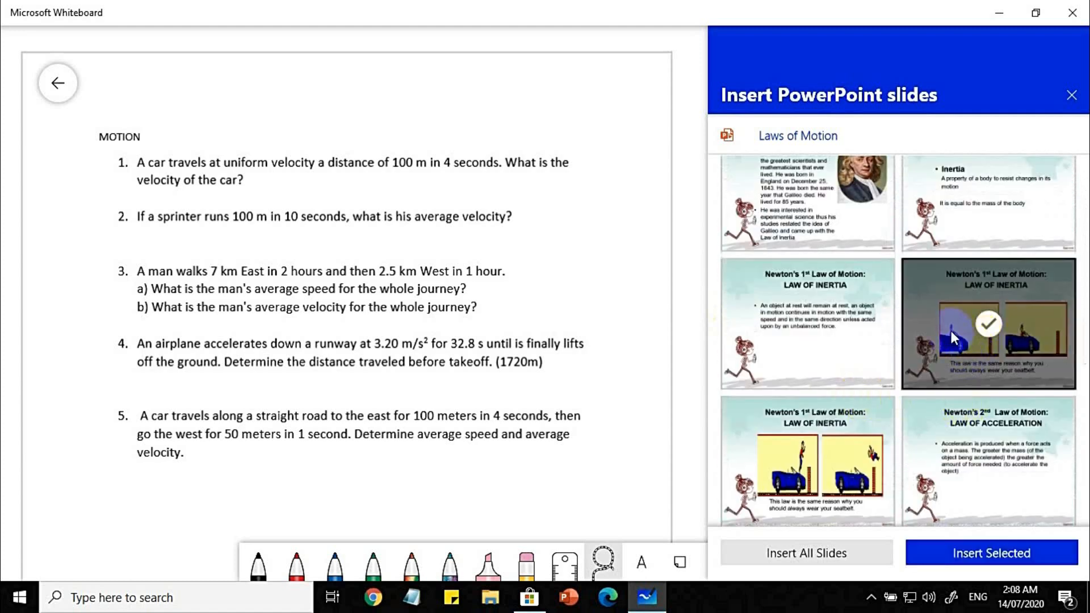
left_click(999, 555)
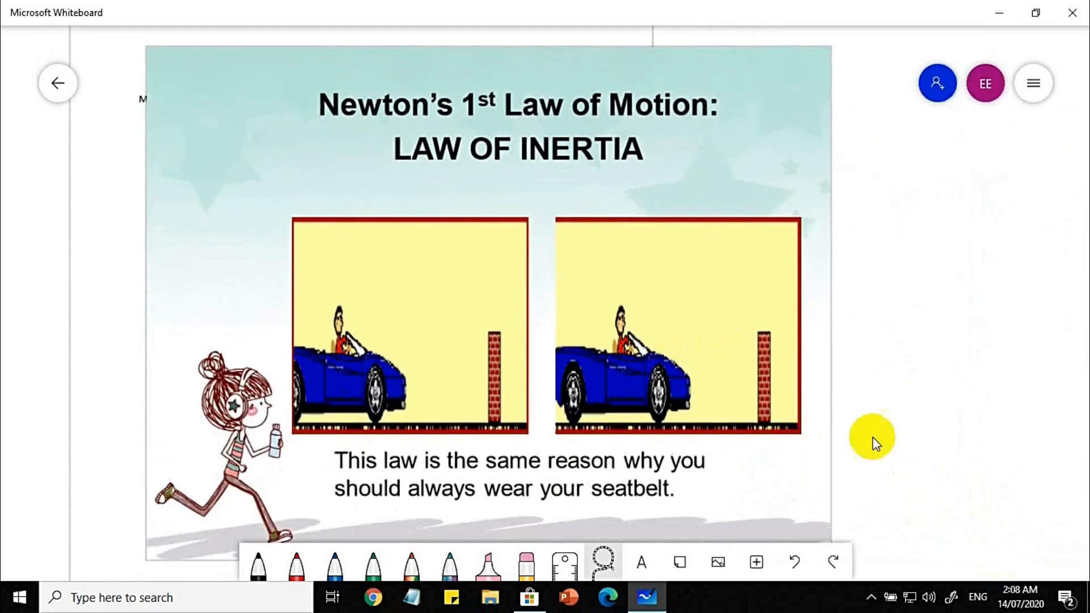
Move the Law of Inertia slide off the Motion question page onto the empty board space beside it.
scroll(896, 500, "down", 3)
left_click_drag(724, 356, 927, 442)
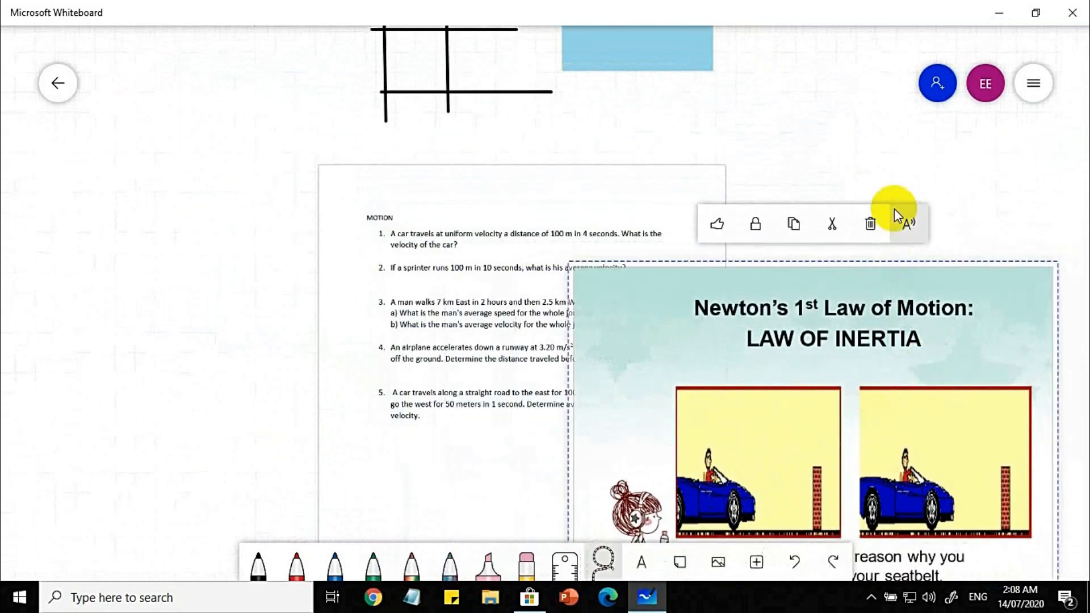
left_click_drag(974, 190, 464, 126)
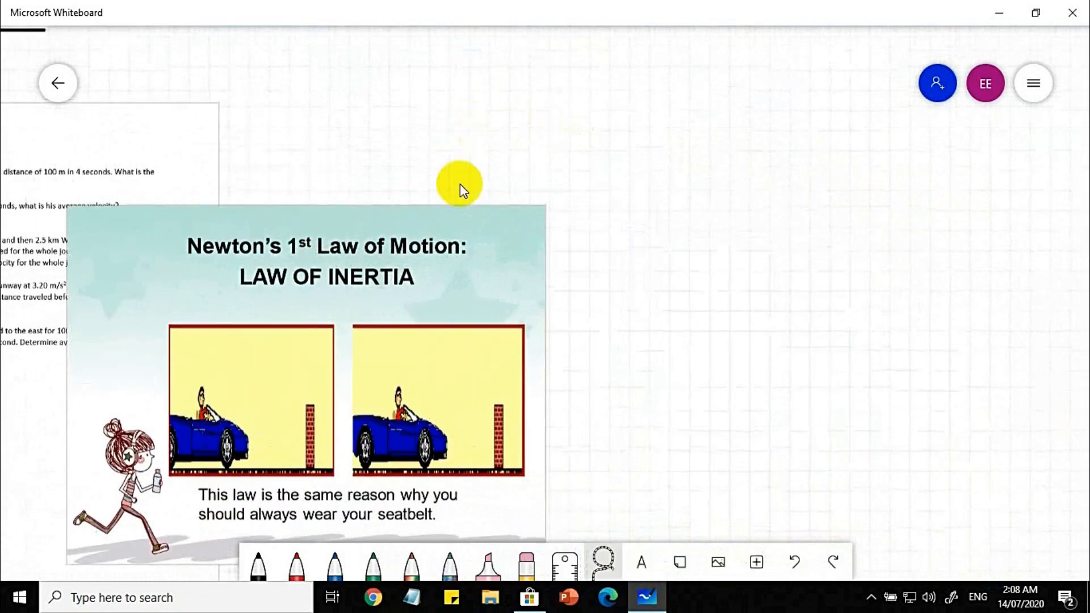
left_click_drag(483, 292, 695, 200)
left_click_drag(881, 324, 764, 316)
left_click_drag(607, 194, 719, 197)
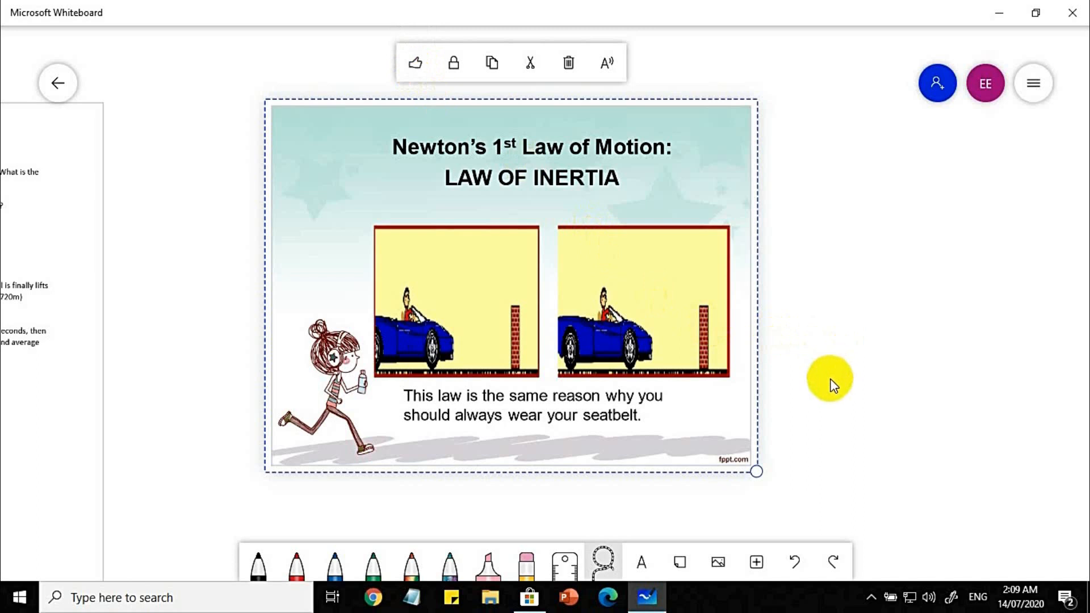
Insert the library image baseball_PNG18984.png from the MS WhiteBoard folder on Storage space (D:) into an empty board area.
left_click_drag(871, 443, 426, 475)
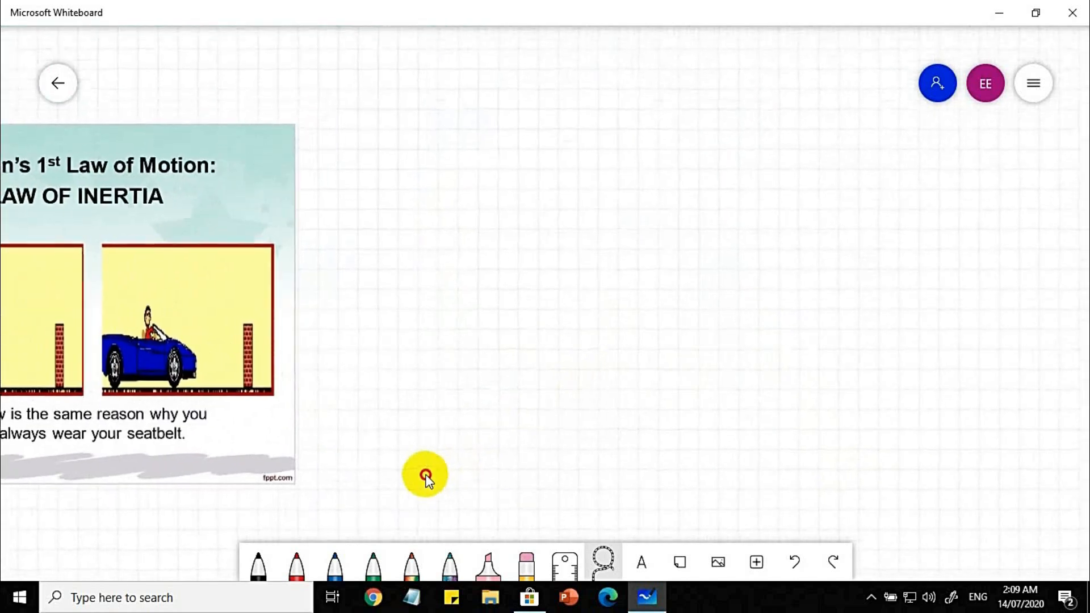
left_click(717, 565)
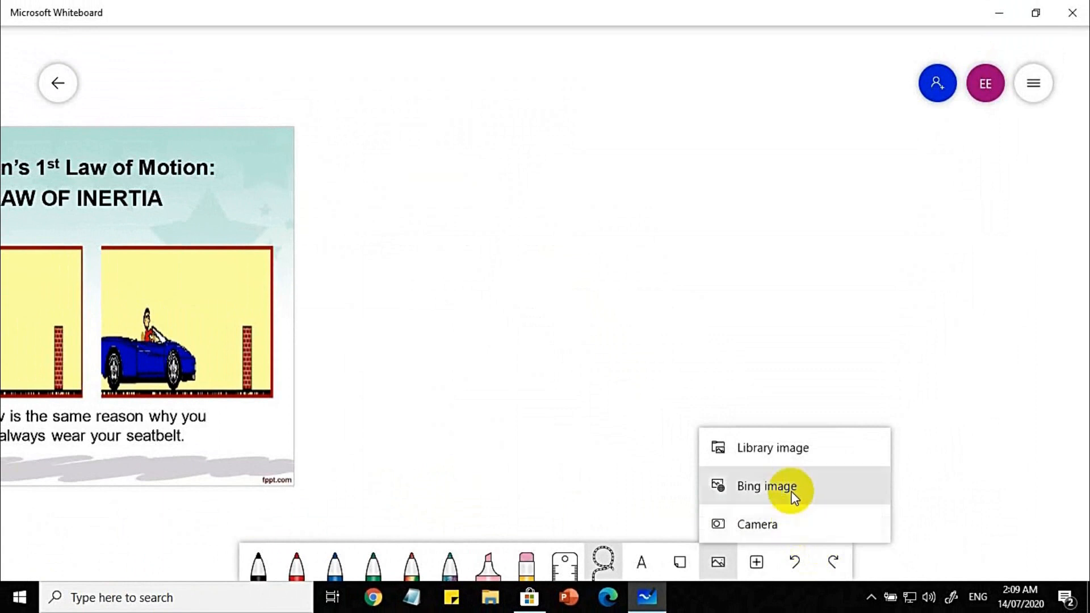
left_click(802, 451)
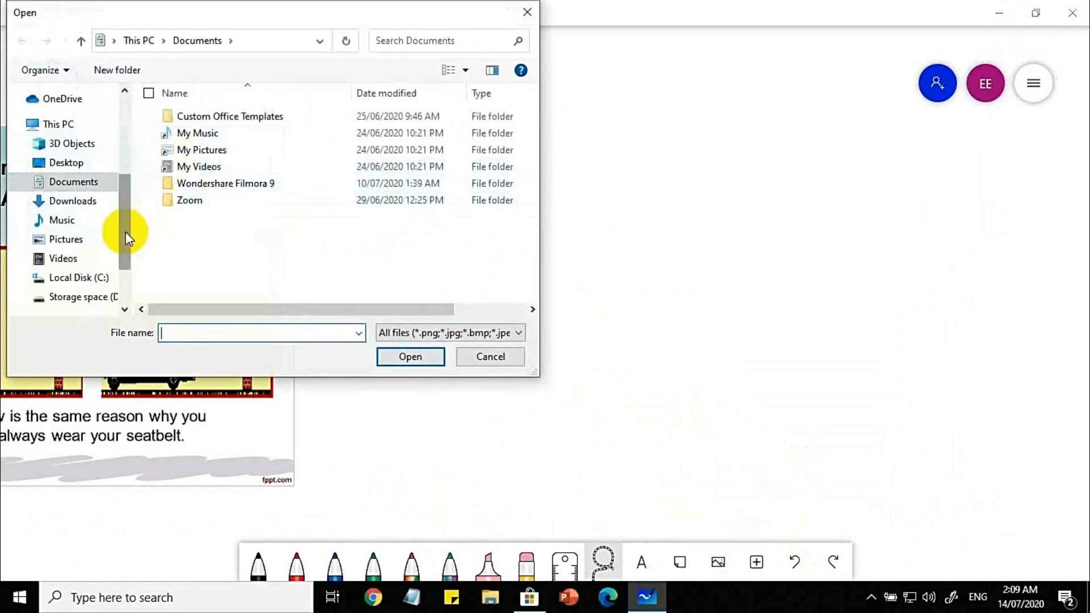
left_click_drag(125, 232, 119, 260)
left_click(87, 228)
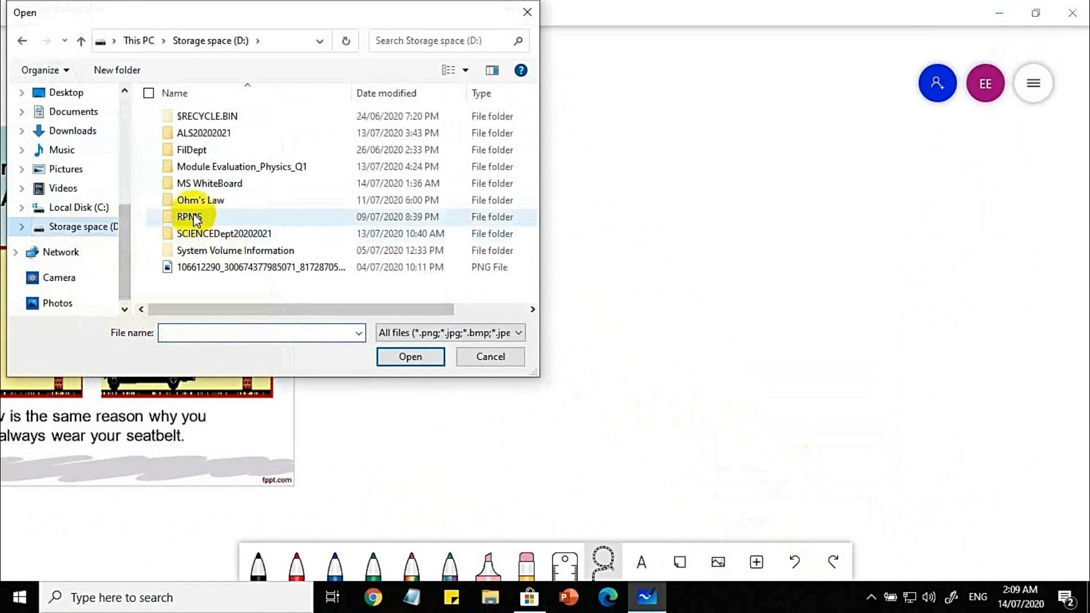
double_click(208, 183)
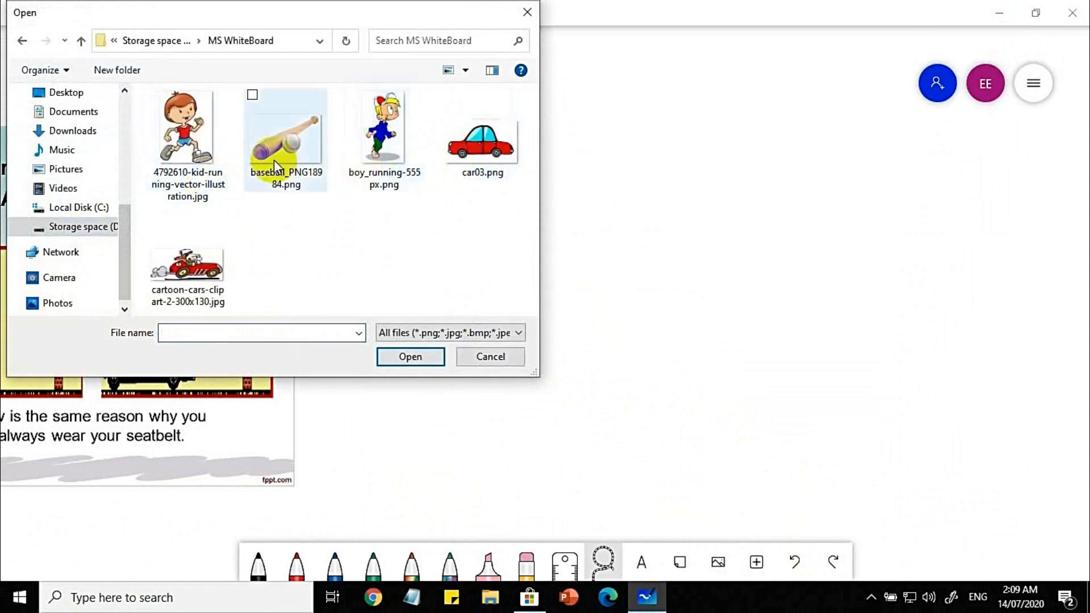
left_click(284, 139)
left_click(425, 365)
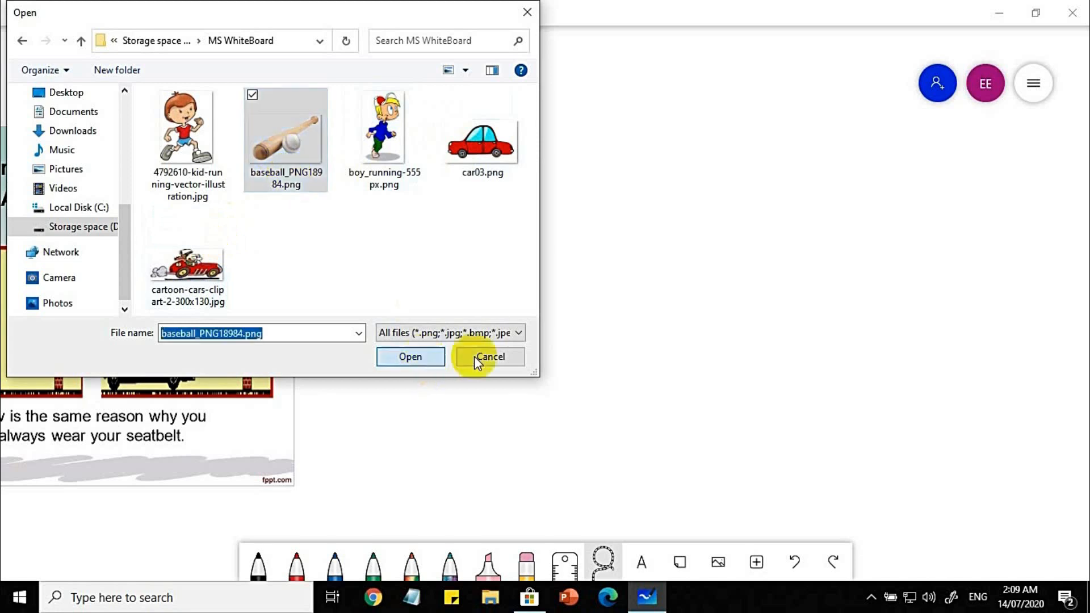
Enlarge the baseball bat and ball picture and position it beside the Law of Inertia slide.
left_click_drag(383, 342, 486, 348)
left_click_drag(590, 388, 650, 431)
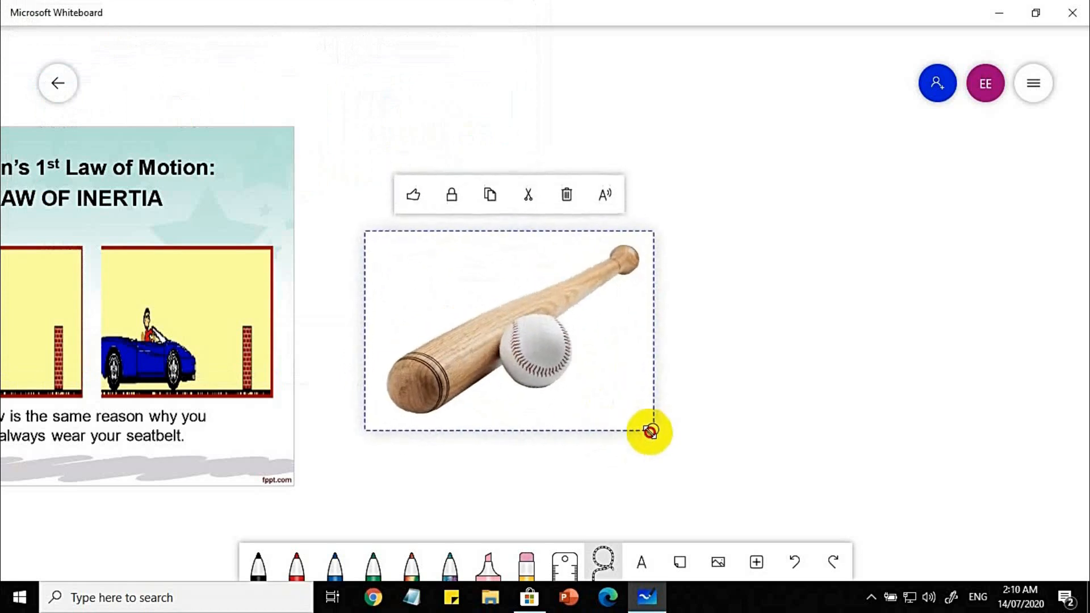
left_click_drag(519, 316, 547, 247)
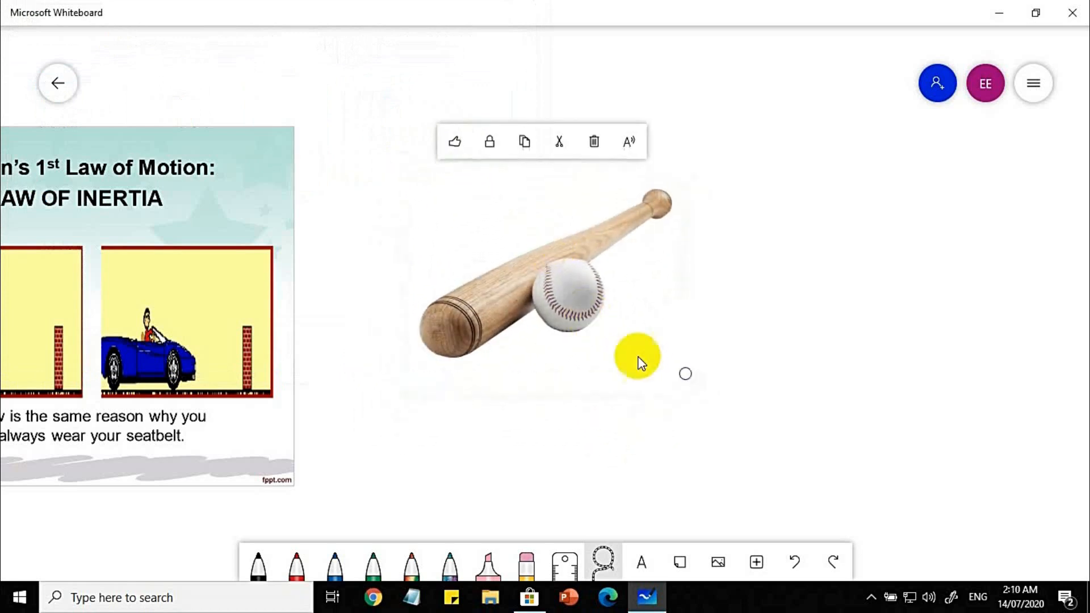
left_click_drag(686, 374, 737, 420)
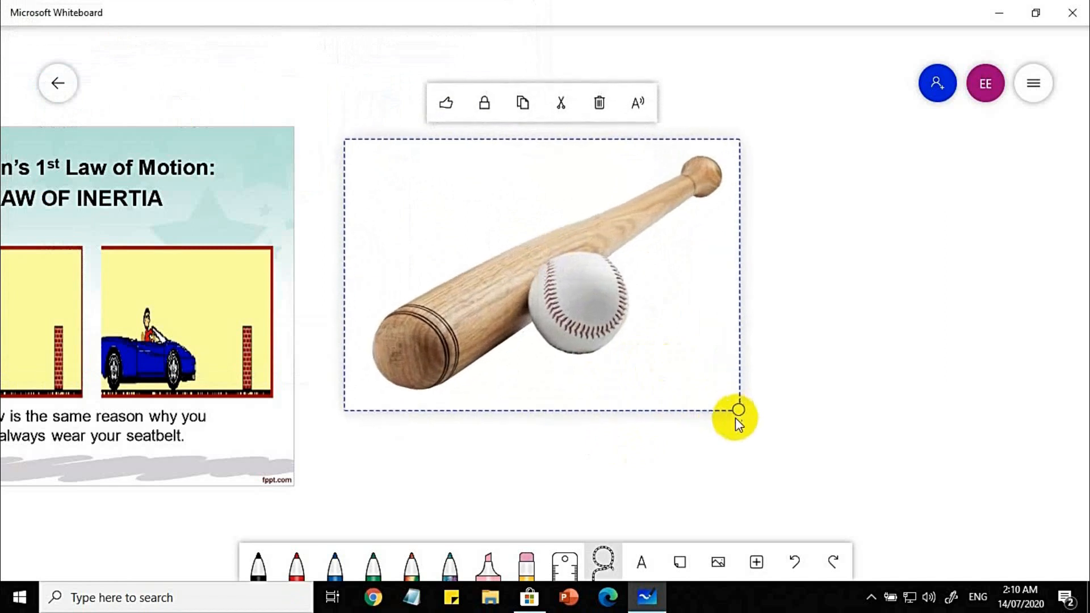
left_click_drag(653, 329, 671, 358)
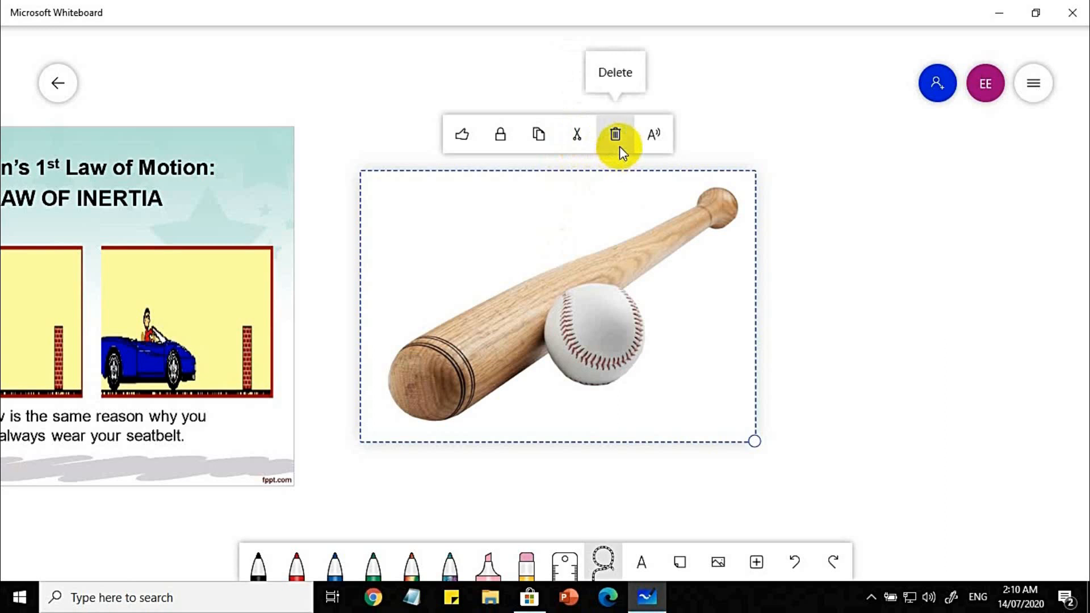
left_click(867, 264)
Search Bing images for "moving car" and insert the picture of the car side mirror with colourful light streaks.
left_click_drag(779, 445, 564, 424)
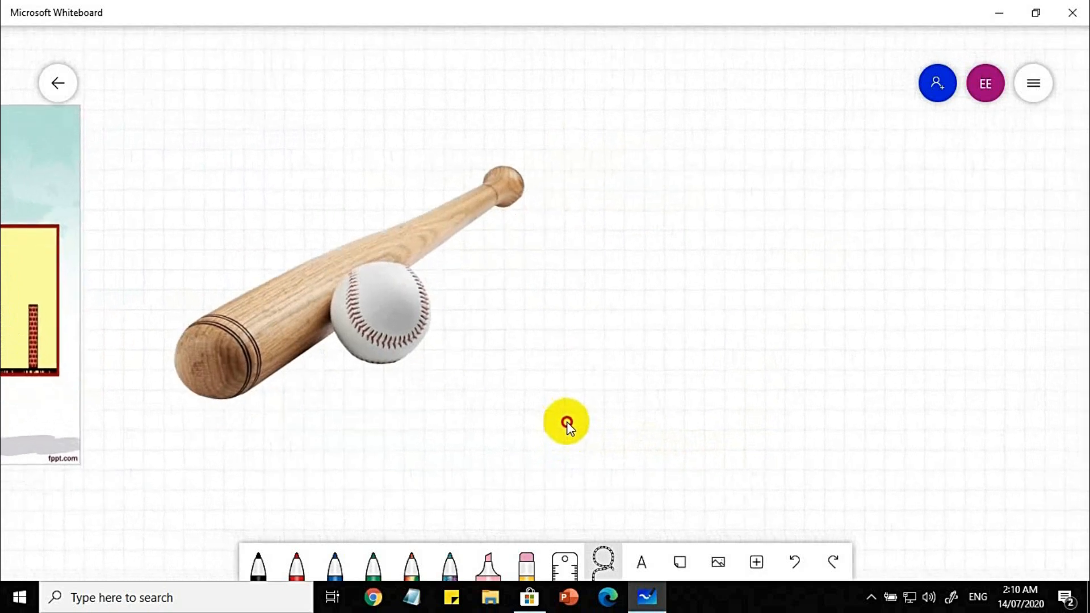
left_click(717, 562)
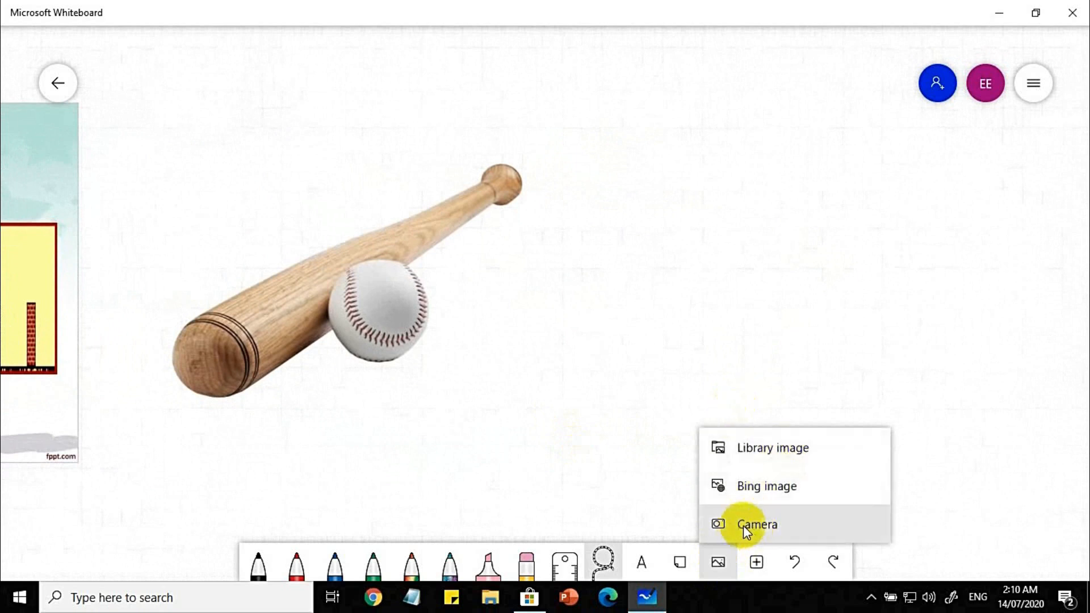
left_click(774, 493)
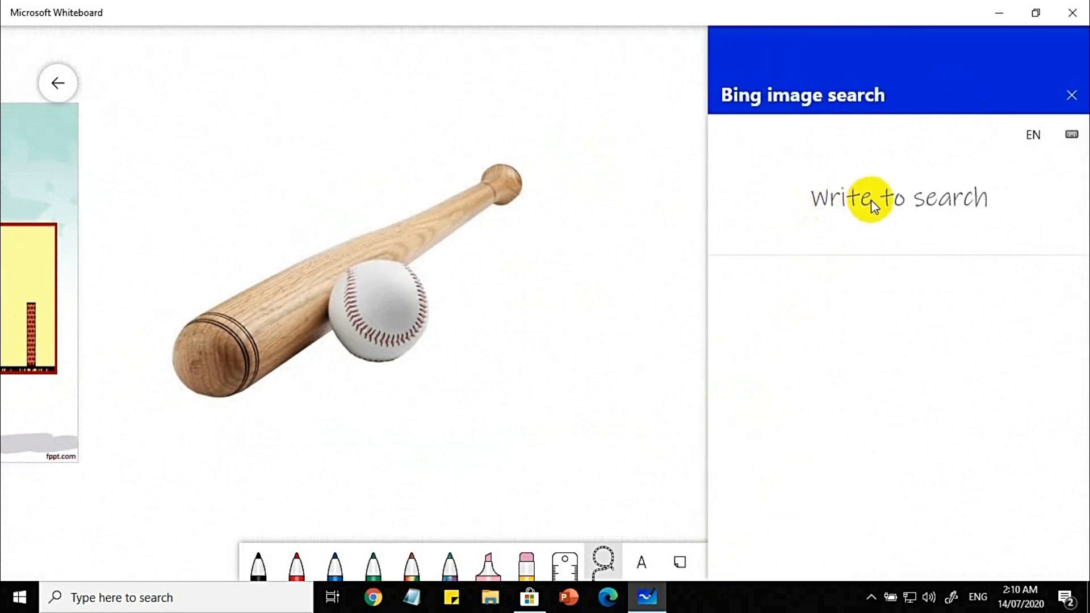
left_click(831, 197)
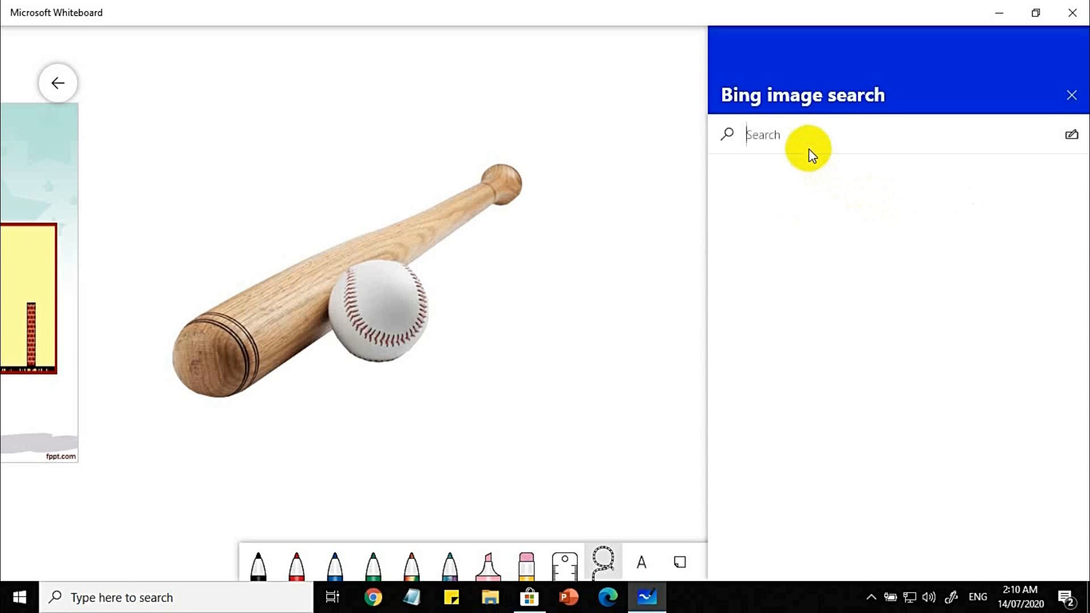
type("moving car")
key("Return")
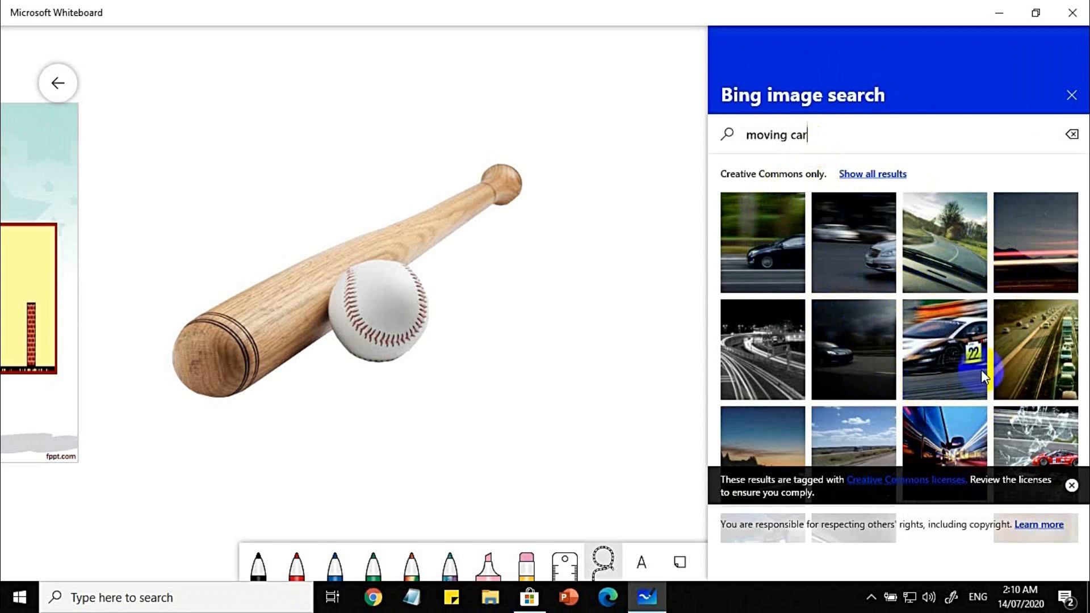
left_click(943, 445)
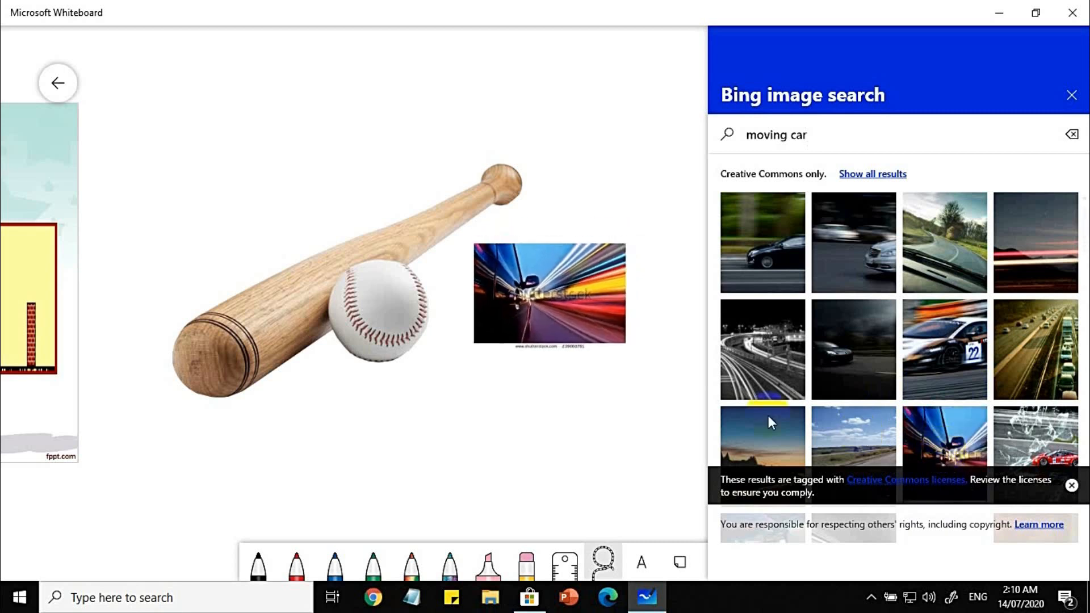
Close the image search, then enlarge the moving car picture and place it in the free space beside the baseball bat.
left_click(656, 353)
left_click(618, 339)
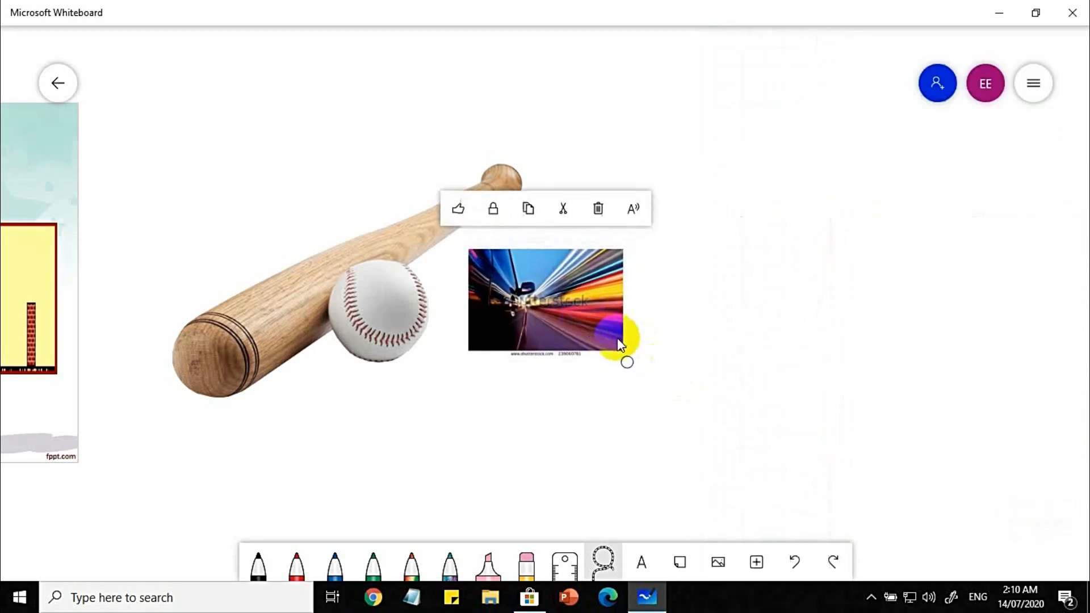
left_click_drag(573, 312, 730, 319)
left_click_drag(788, 373, 854, 336)
left_click(863, 475)
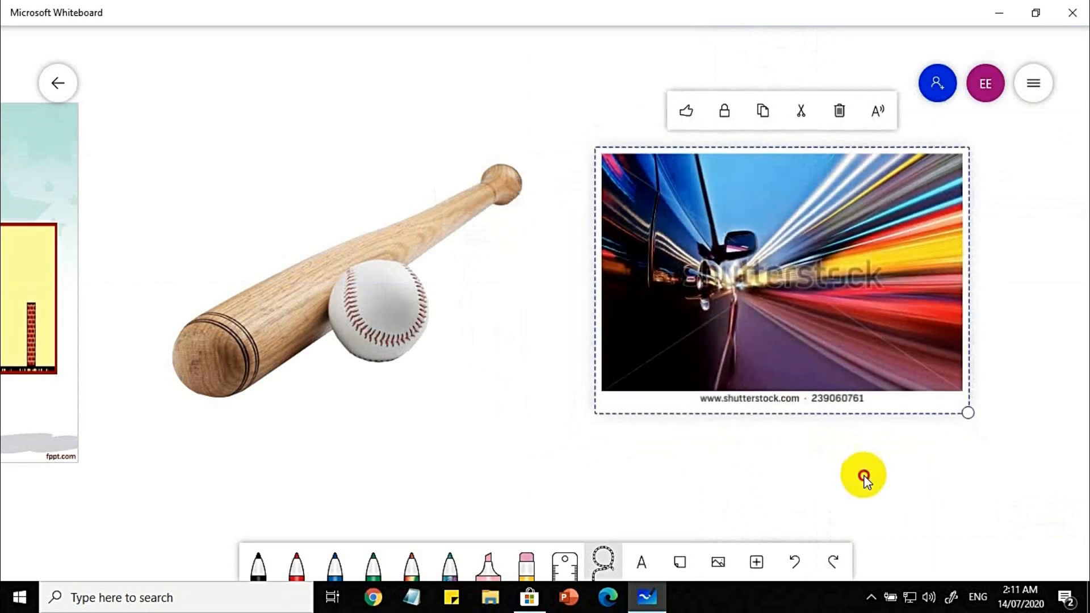
left_click(887, 350)
left_click_drag(966, 410, 997, 417)
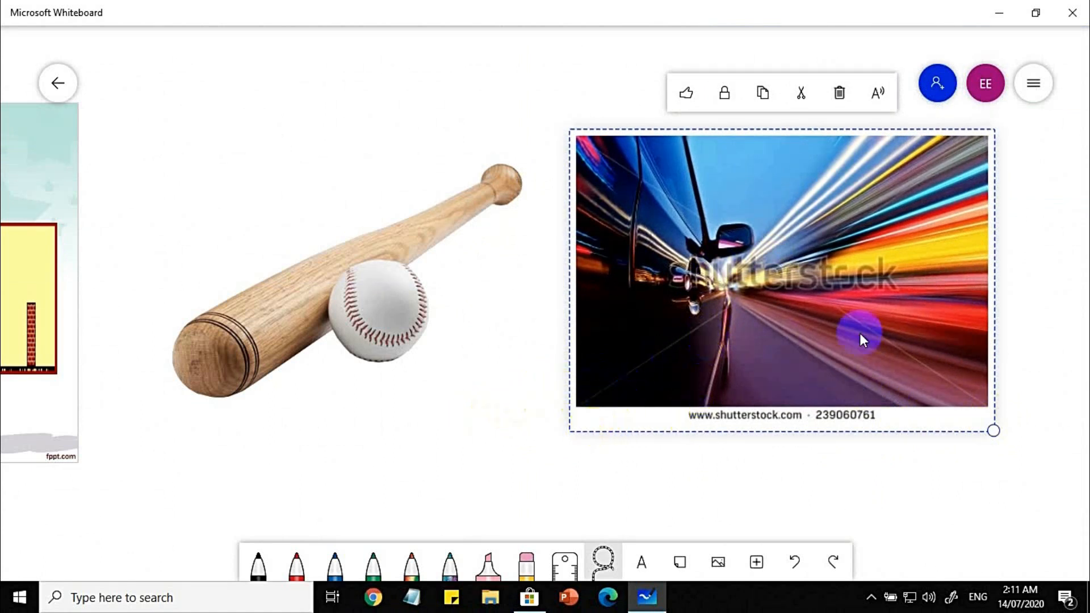
left_click_drag(860, 333, 870, 392)
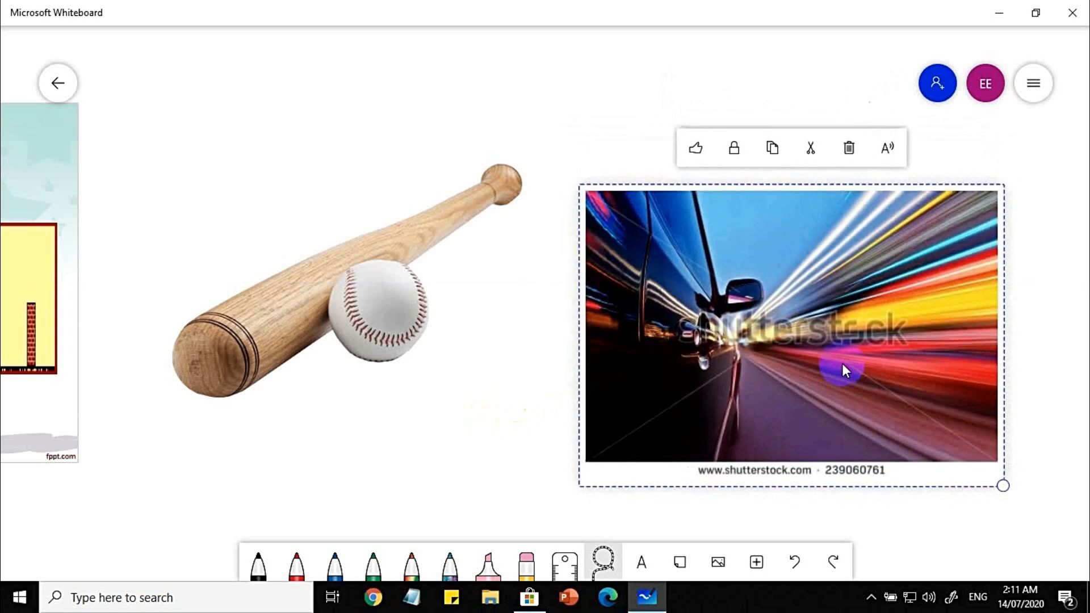
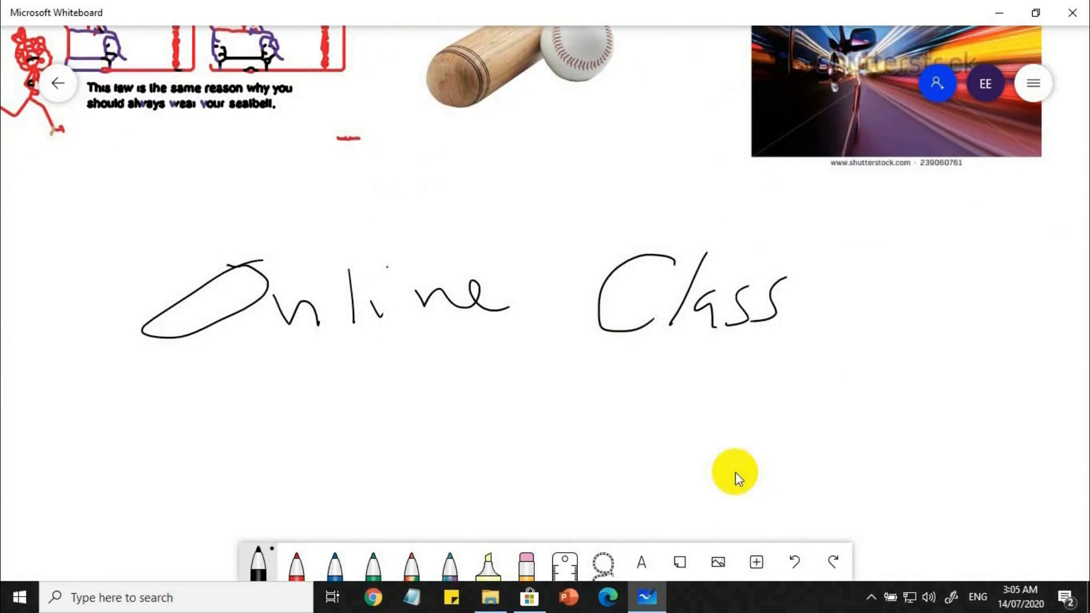
Lasso the handwritten words "Online Class" and apply ink beautification to them.
left_click(603, 563)
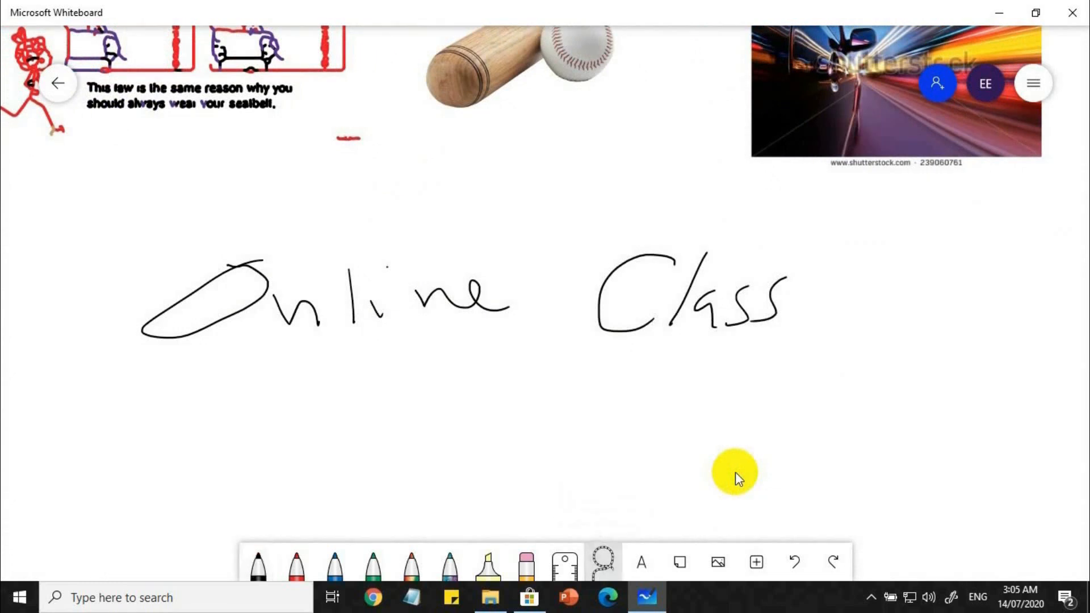
mouse_move(854, 312)
left_mouse_down()
mouse_move(776, 240)
mouse_move(341, 196)
mouse_move(127, 332)
mouse_move(578, 426)
mouse_move(843, 341)
mouse_move(852, 310)
left_mouse_up()
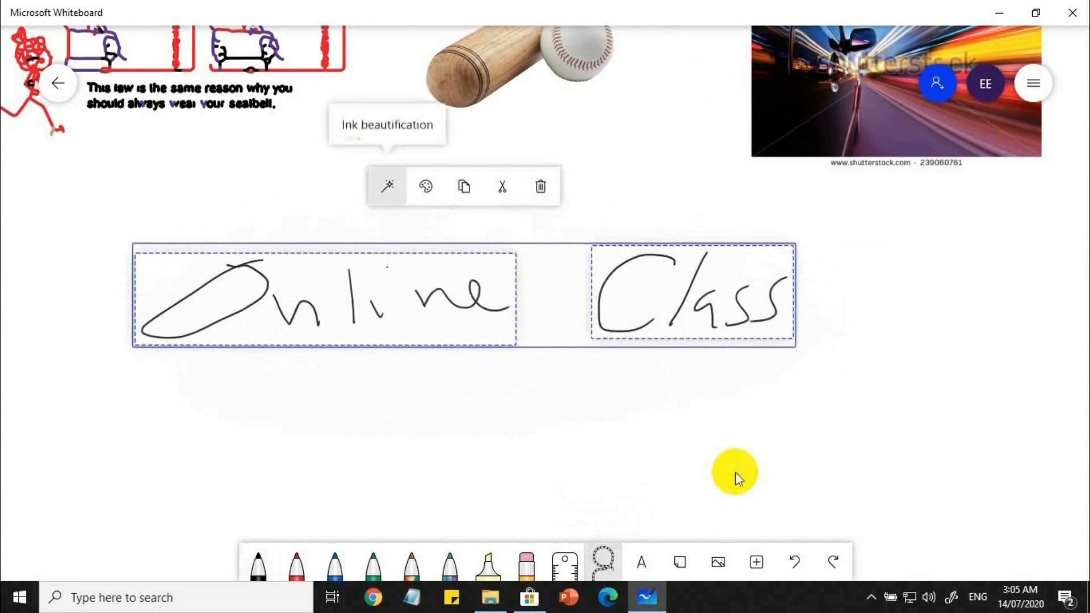
left_click(388, 186)
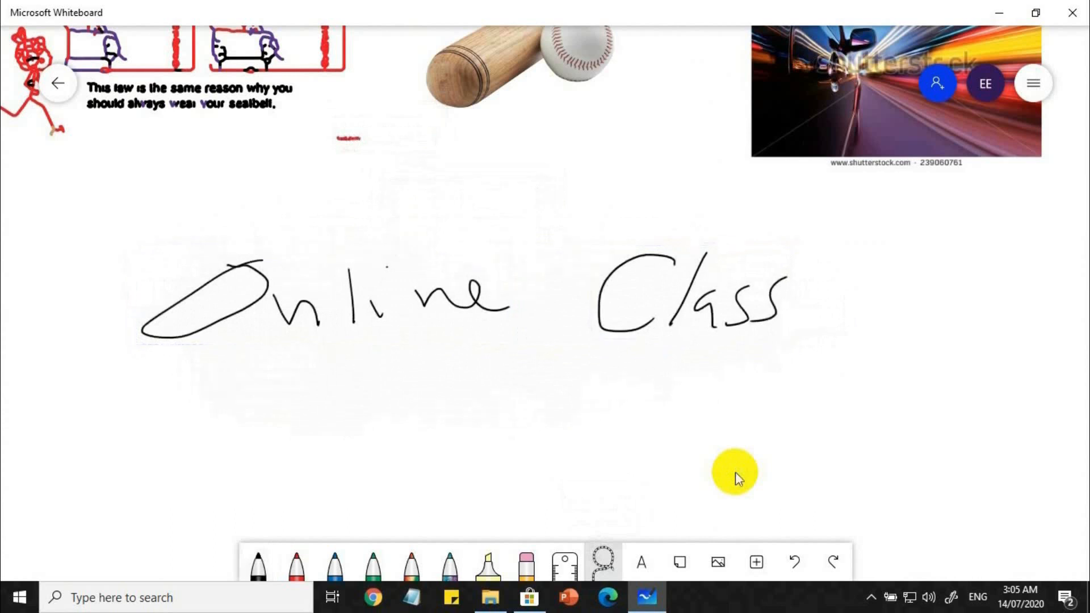
mouse_move(813, 235)
left_mouse_down()
mouse_move(671, 193)
mouse_move(208, 211)
mouse_move(341, 446)
mouse_move(811, 336)
mouse_move(815, 236)
left_mouse_up()
left_click(388, 186)
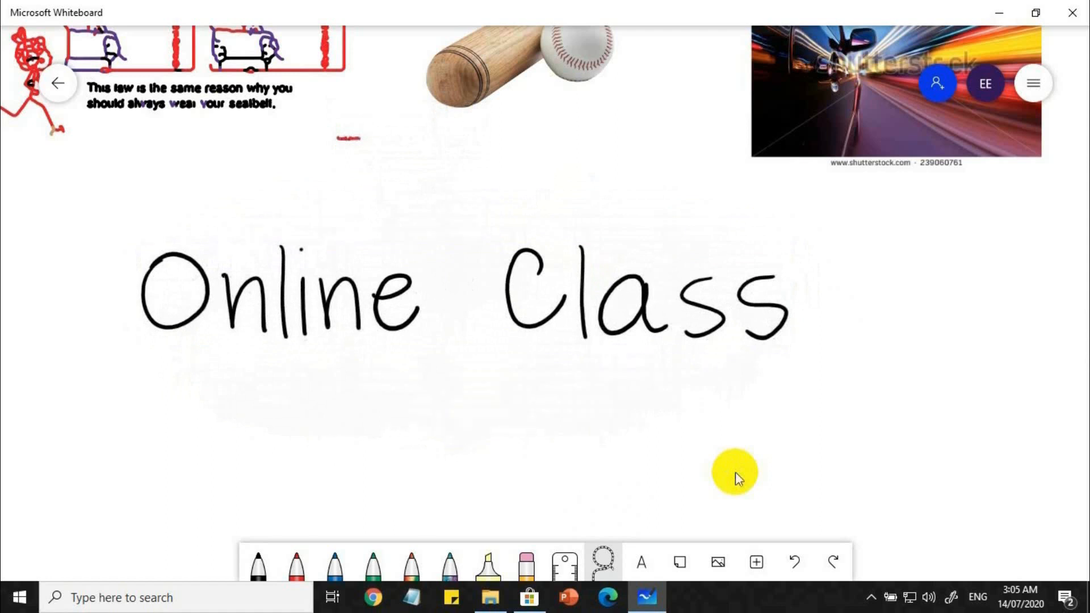
Browse the Fruit Crew, Monster Friends, Planets and Pets in Space sticker sets, and close them without inserting a sticker.
left_click(758, 559)
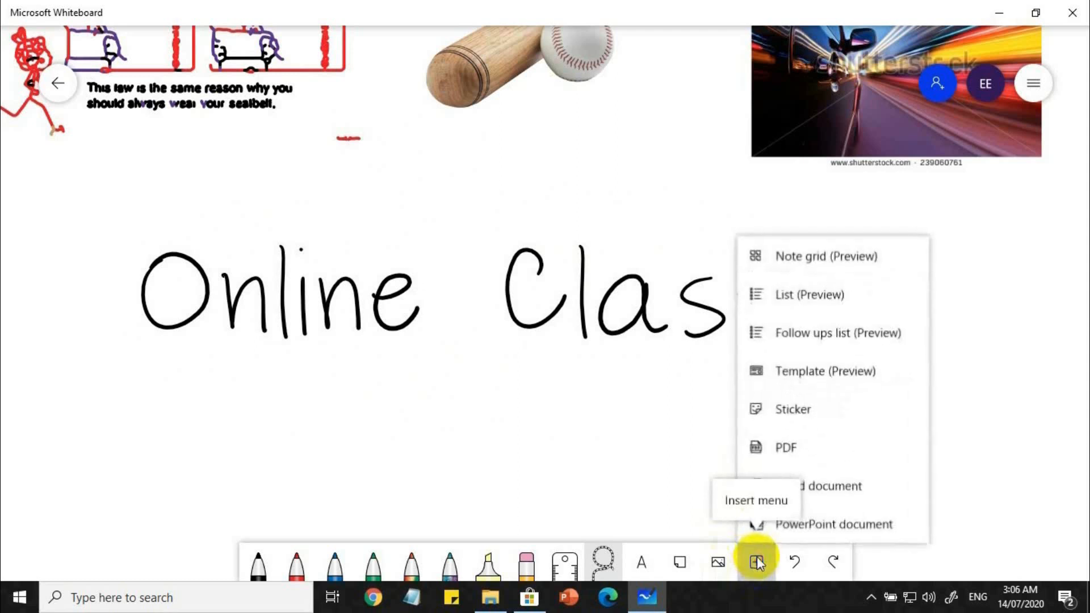
left_click(816, 412)
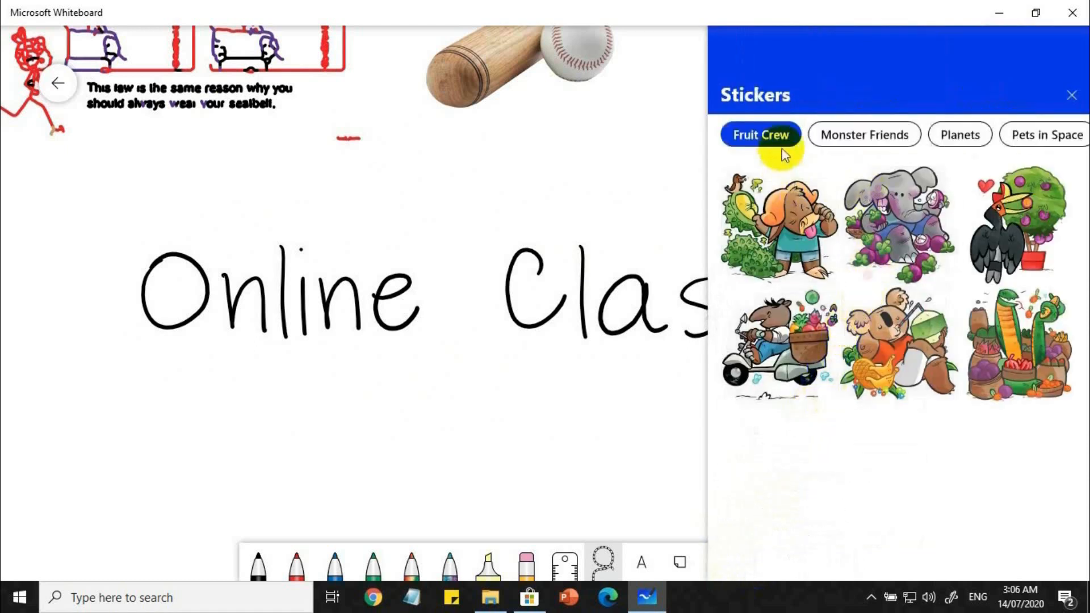
left_click(838, 140)
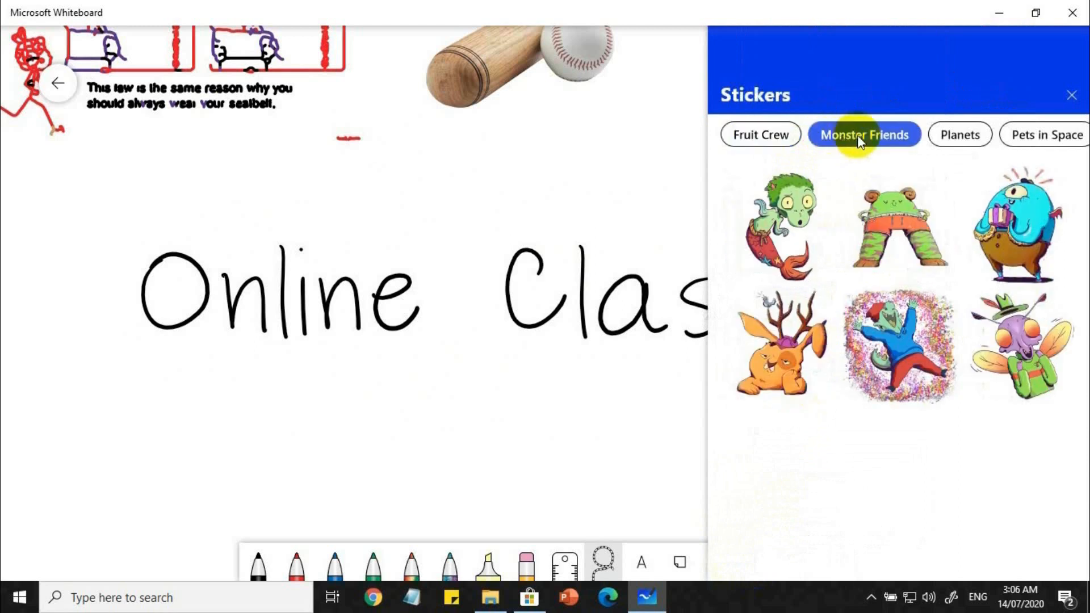
left_click(958, 141)
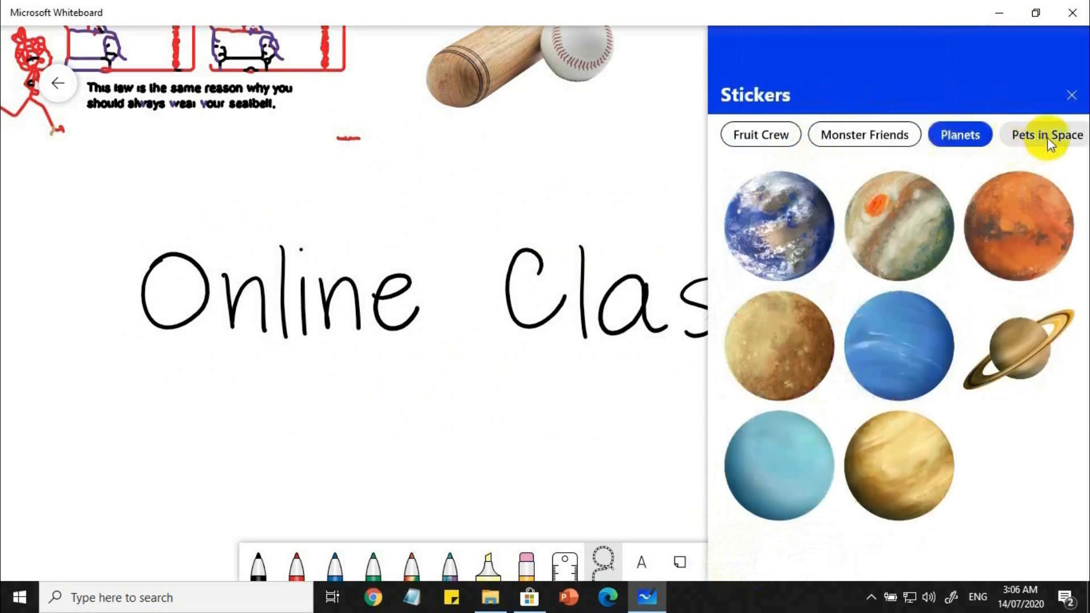
left_click(1048, 137)
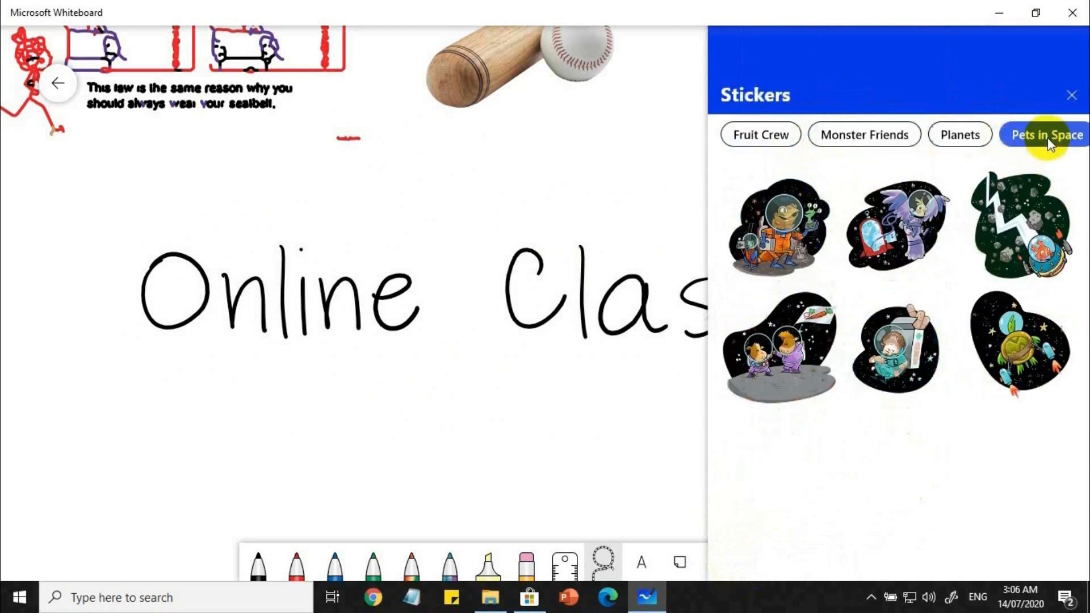
left_click(1072, 97)
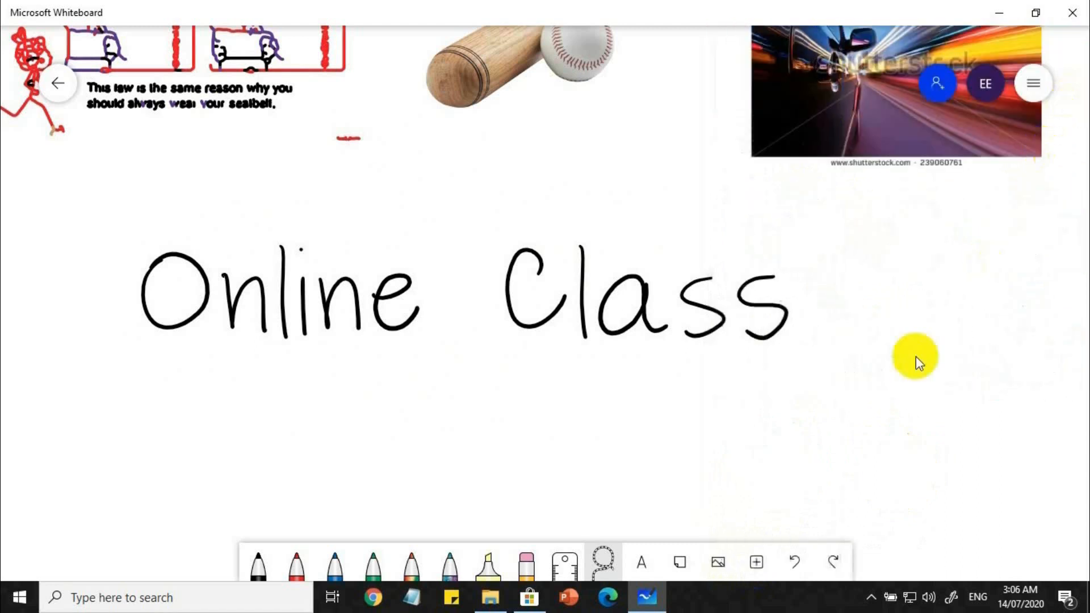
Browse the template gallery and insert the KWL template on the board.
left_click(757, 563)
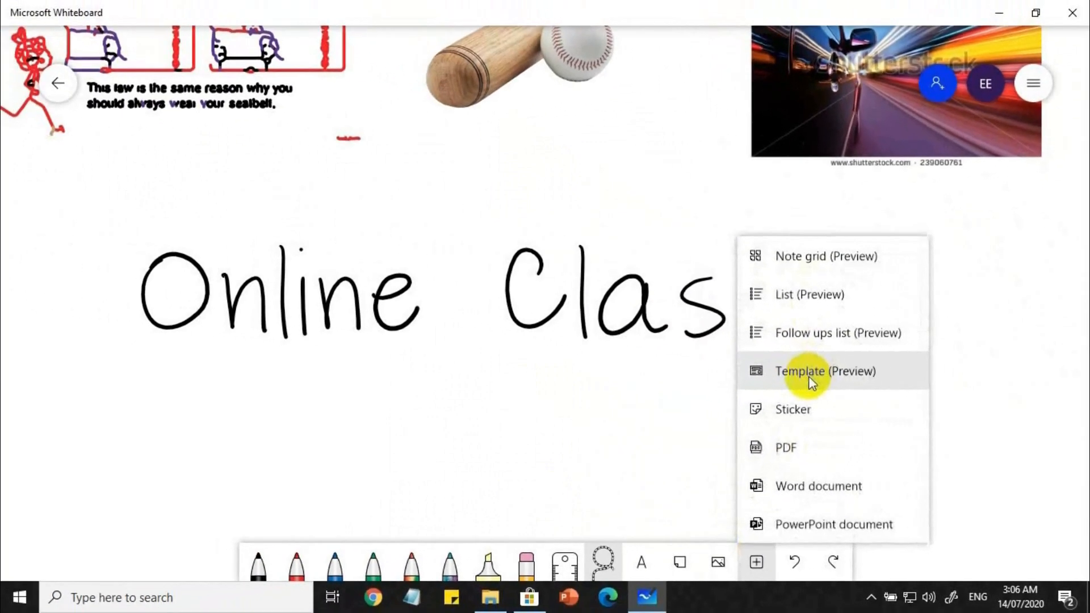
left_click(808, 371)
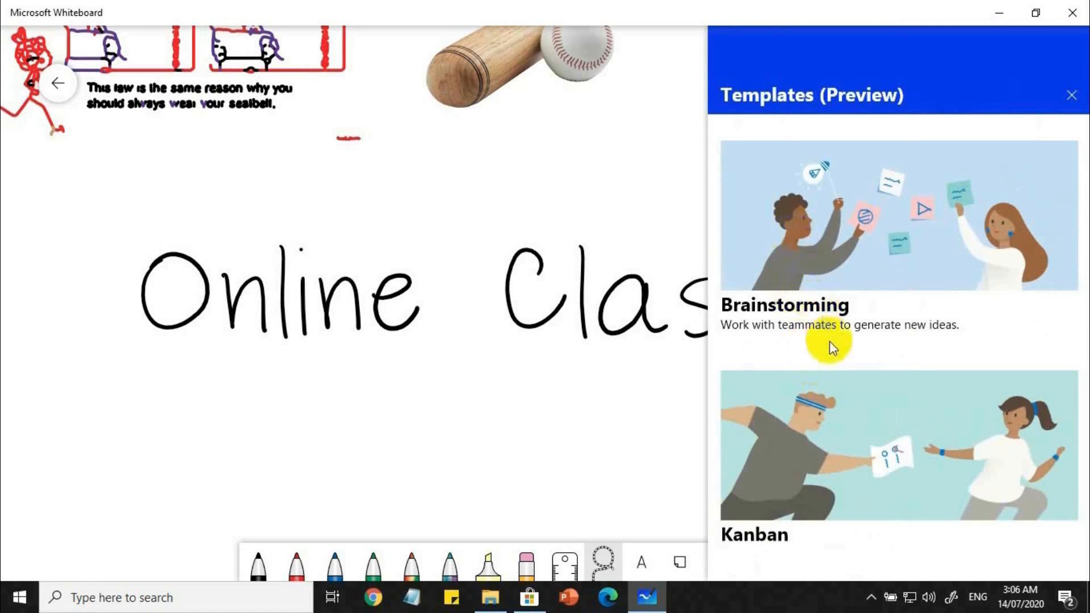
scroll(832, 347, "down", 4)
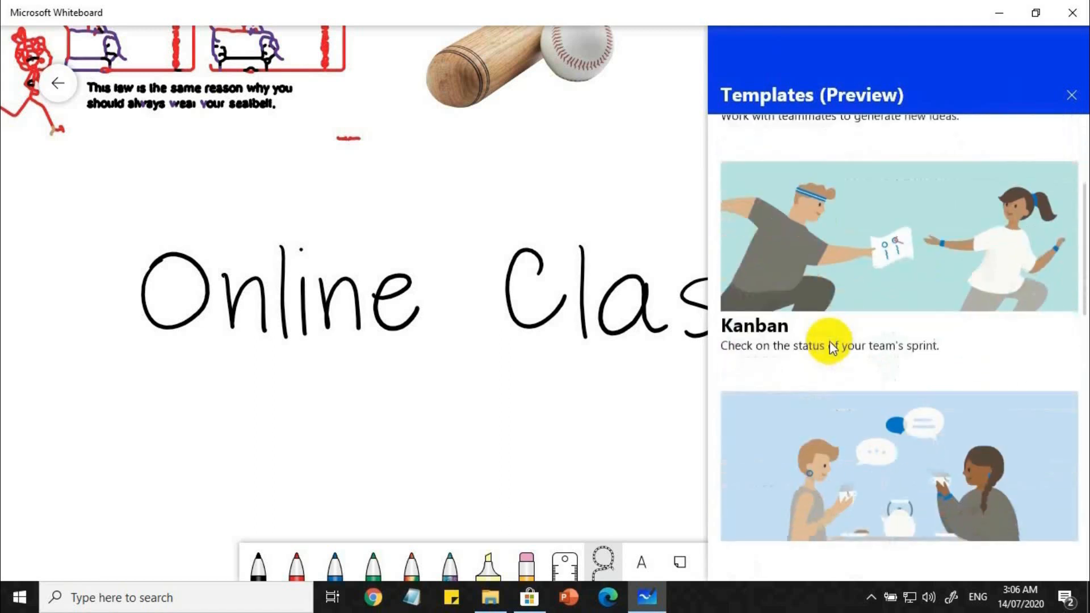
scroll(832, 348, "down", 3)
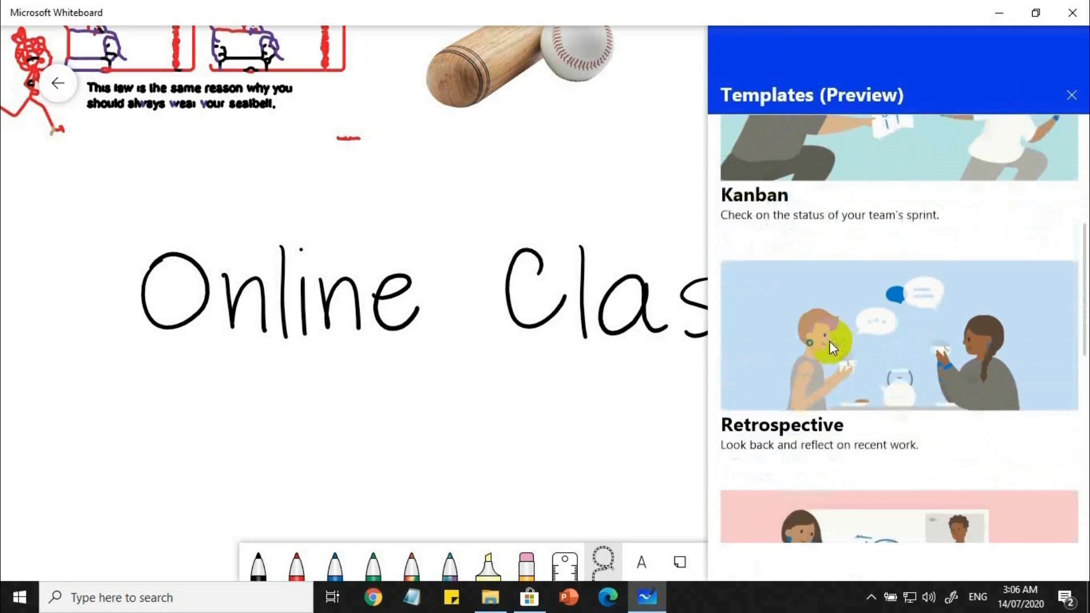
scroll(830, 340, "down", 4)
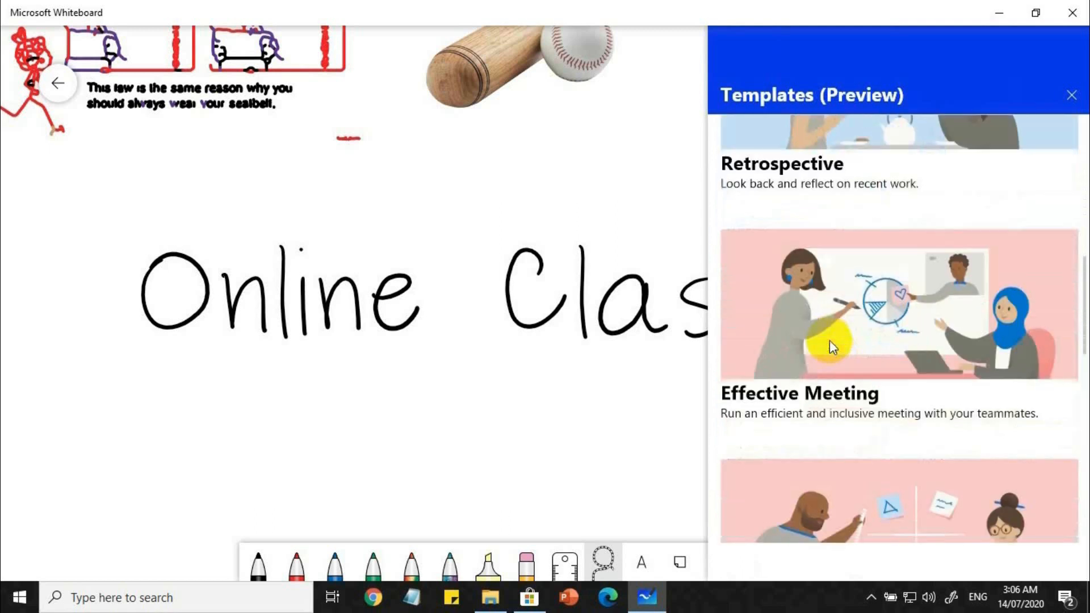
scroll(830, 340, "down", 5)
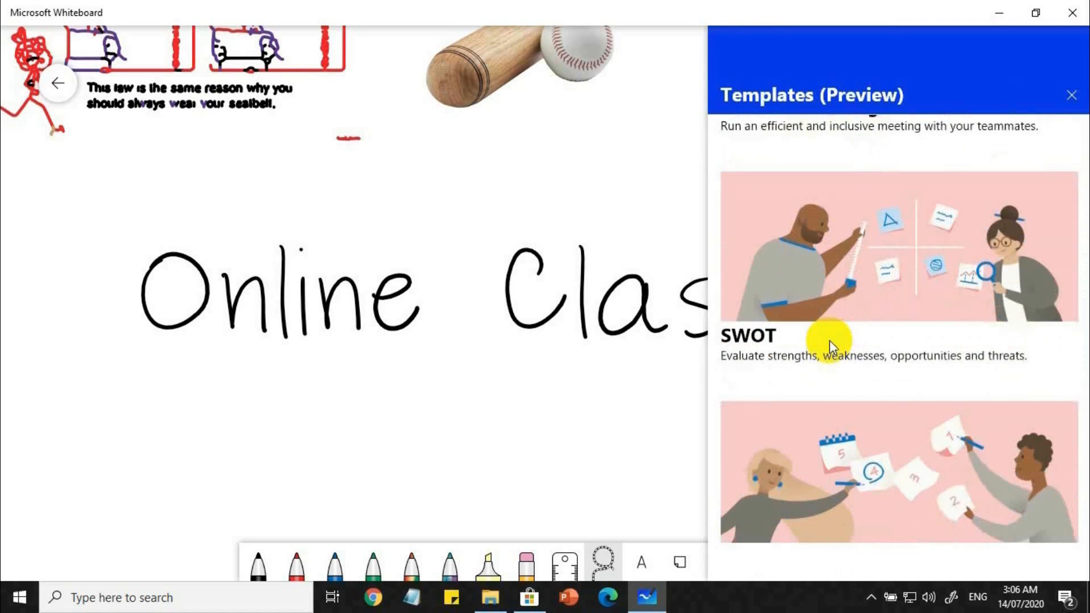
scroll(830, 340, "down", 4)
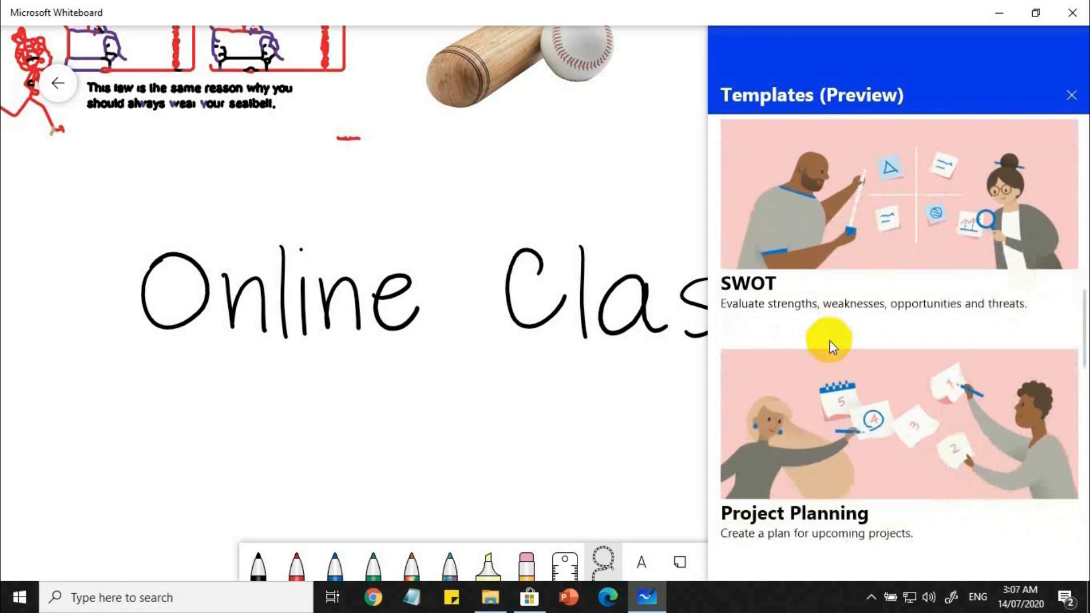
scroll(829, 340, "down", 1)
scroll(830, 340, "up", 3)
scroll(830, 339, "down", 2)
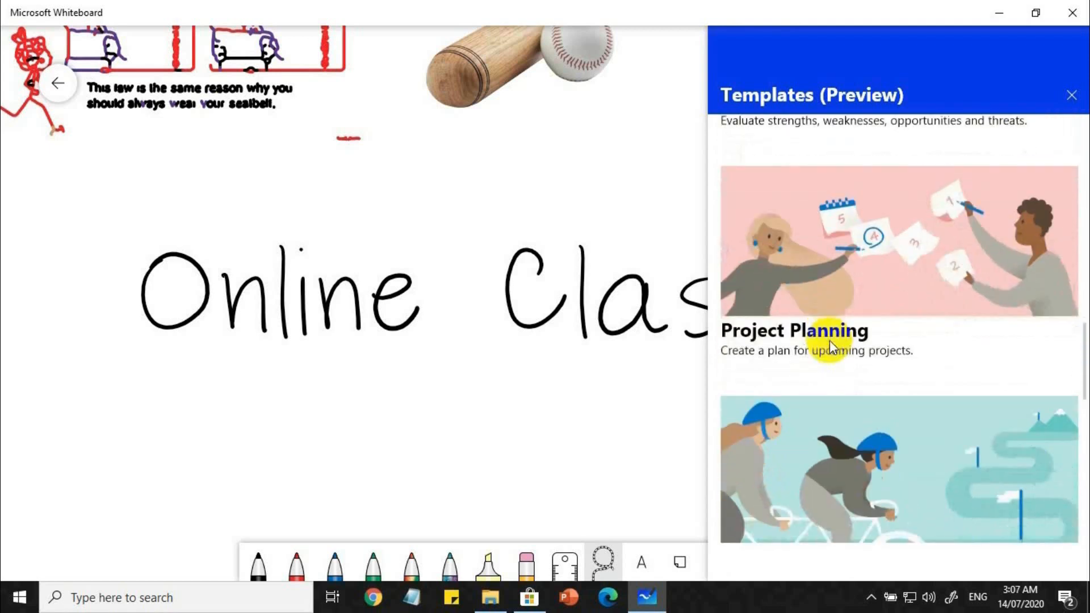
scroll(830, 339, "down", 4)
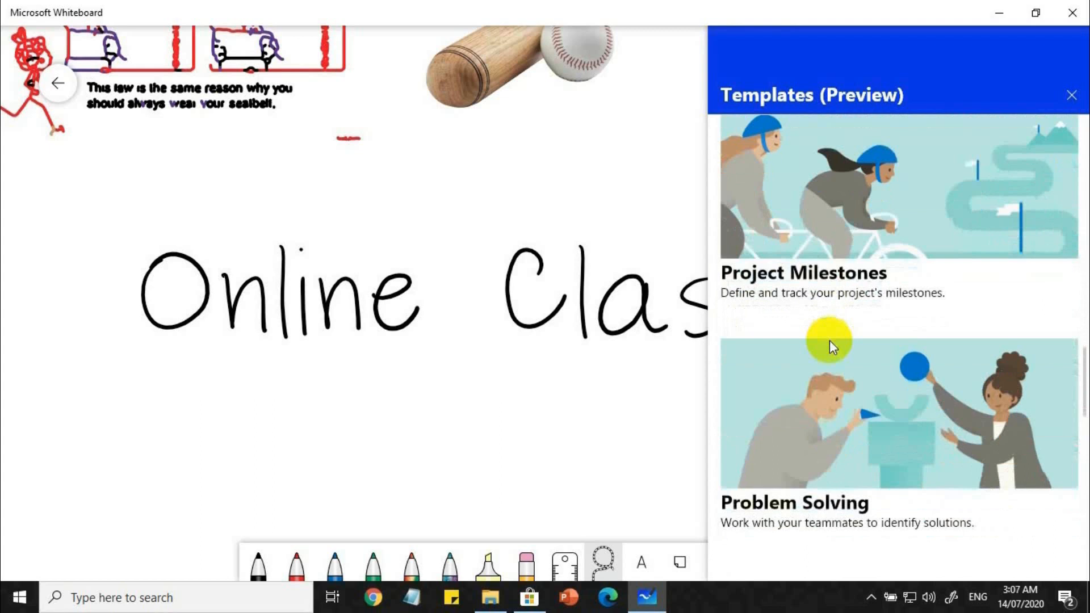
scroll(830, 339, "down", 2)
scroll(829, 340, "down", 2)
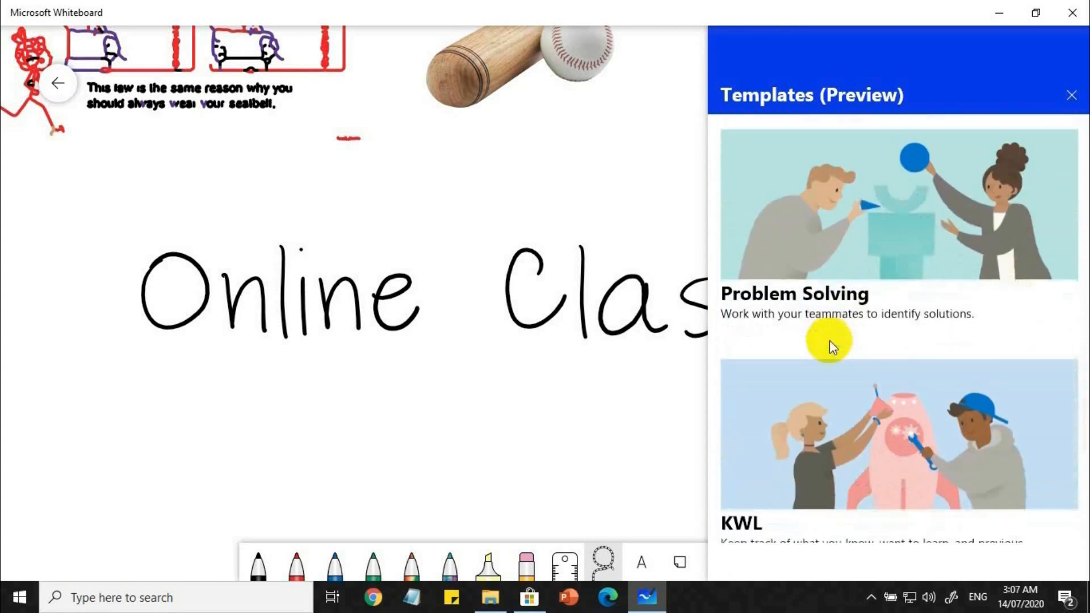
scroll(830, 339, "down", 2)
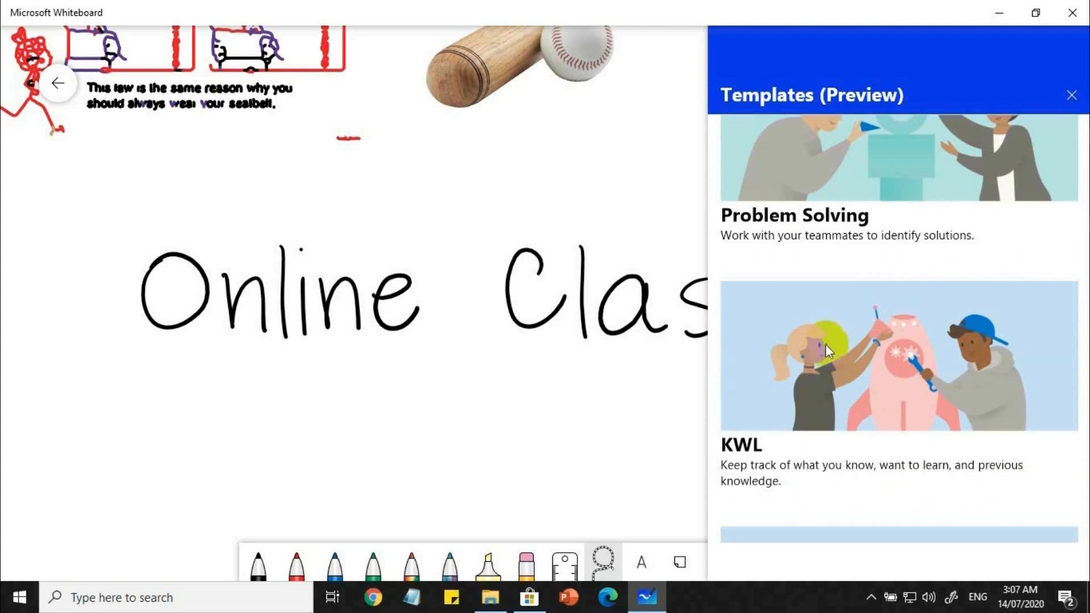
scroll(826, 344, "down", 1)
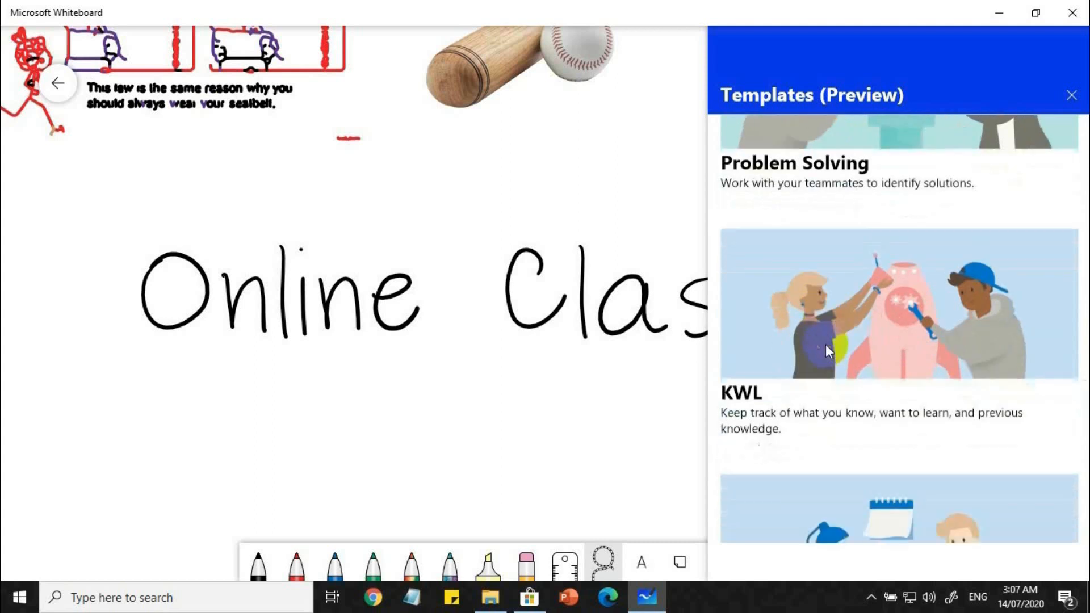
left_click(770, 401)
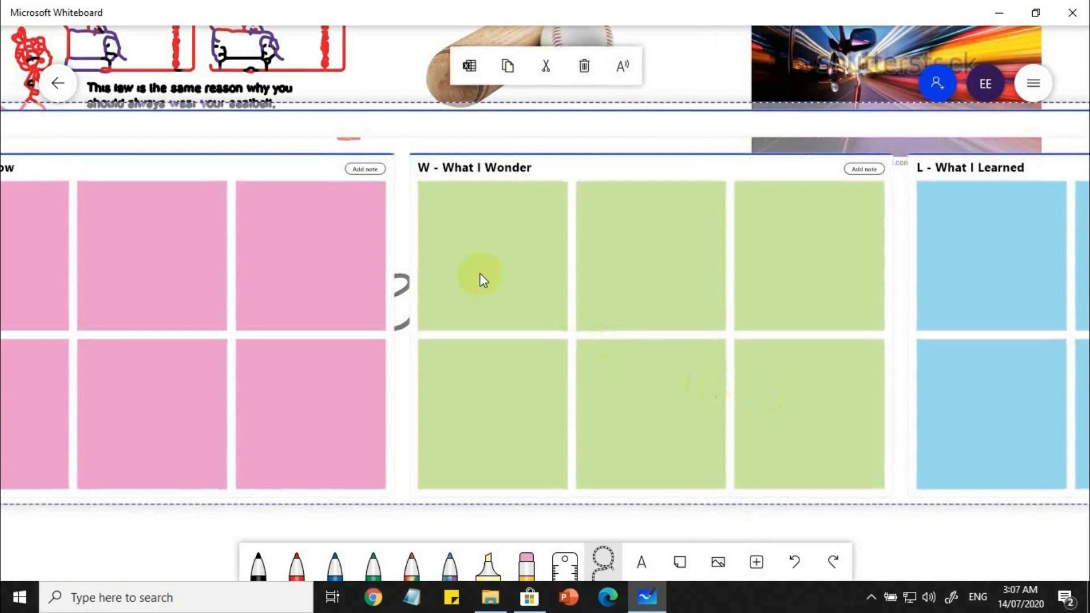
Move the KWL chart into the free space below the "Online Class" lettering.
scroll(481, 278, "down", 5)
scroll(480, 278, "down", 1)
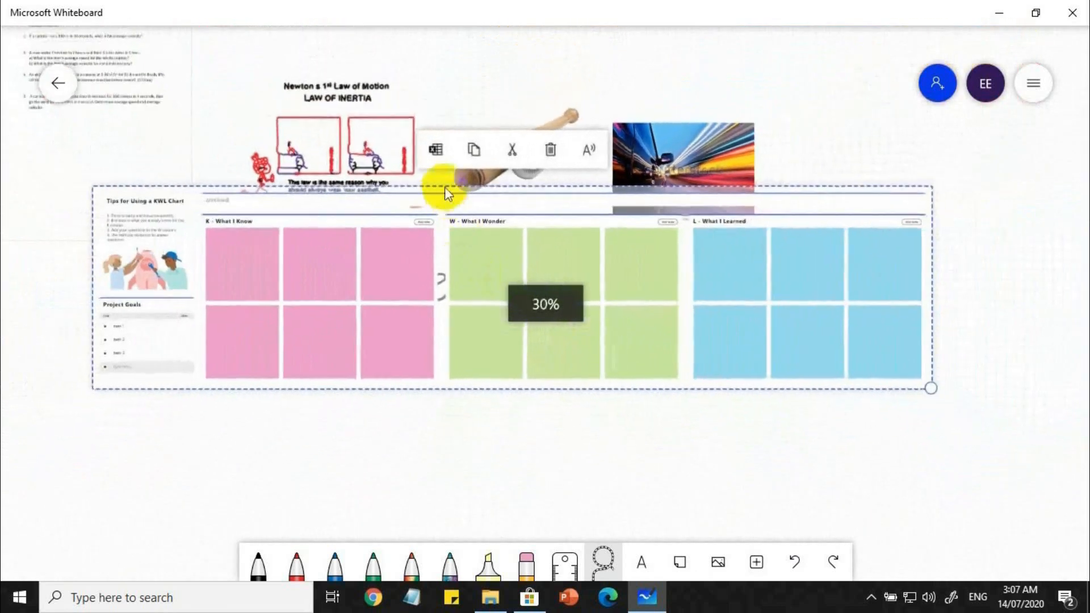
left_click_drag(426, 206, 567, 331)
scroll(570, 327, "up", 2)
scroll(515, 351, "up", 4)
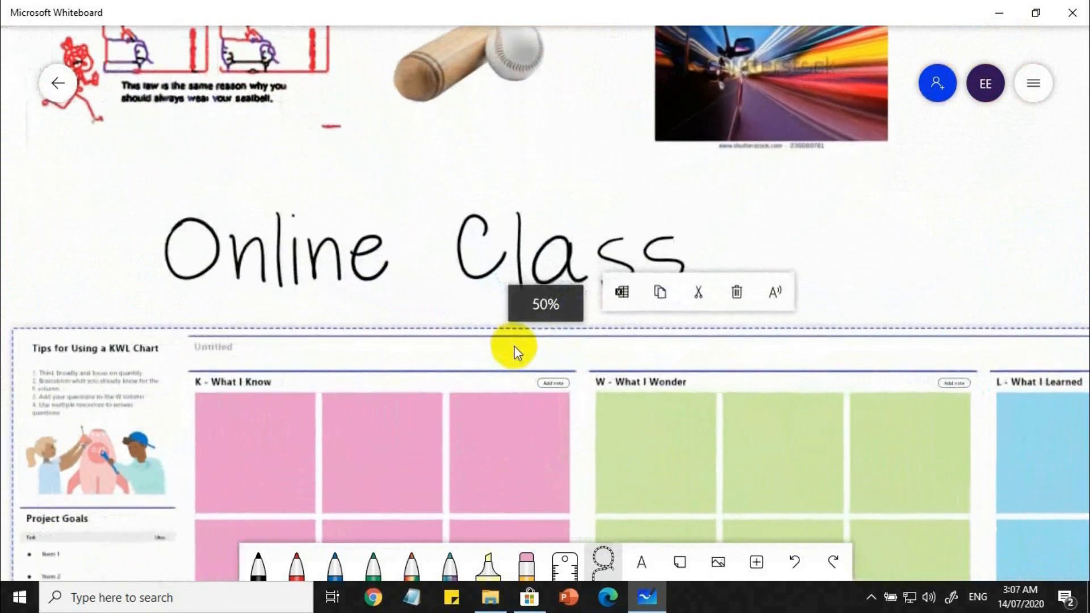
Examine the KWL chart's tips box and its Project Goals task list.
left_click_drag(331, 307, 477, 279)
left_click_drag(70, 264, 370, 140)
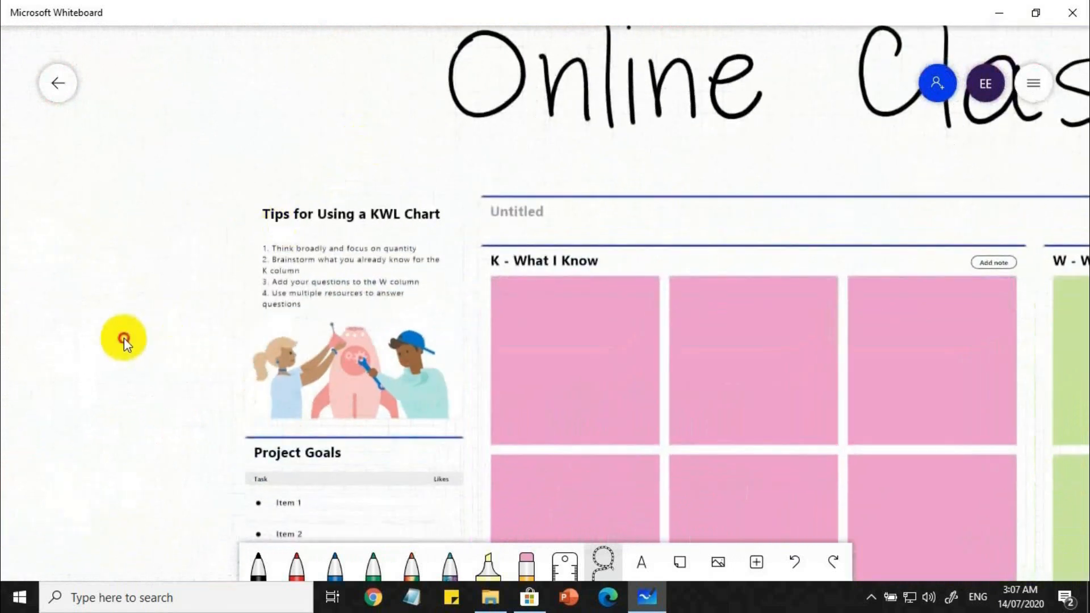
left_click_drag(124, 339, 136, 318)
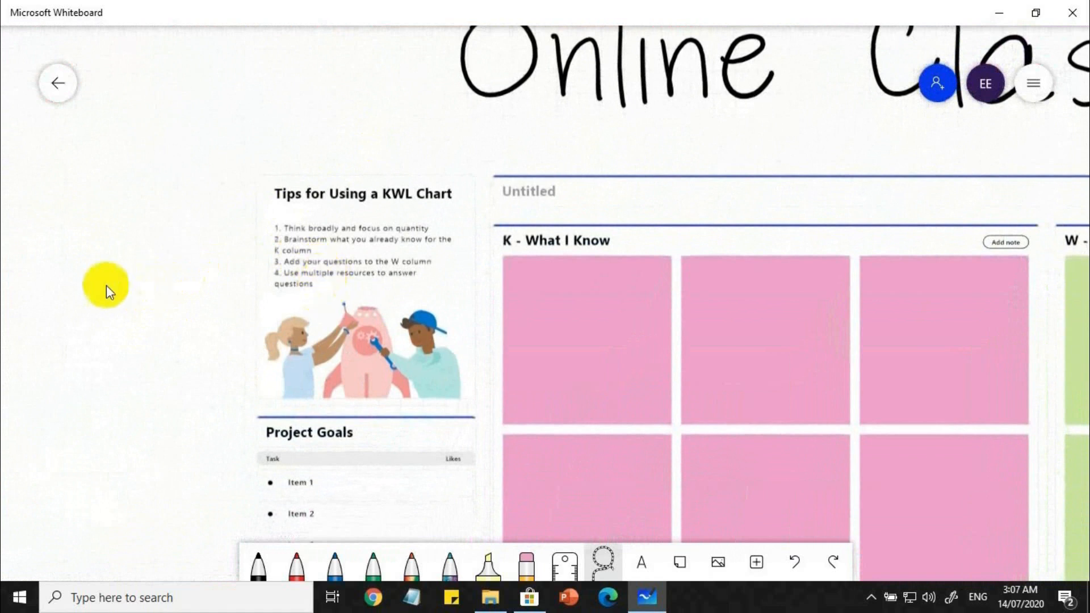
scroll(108, 281, "up", 5)
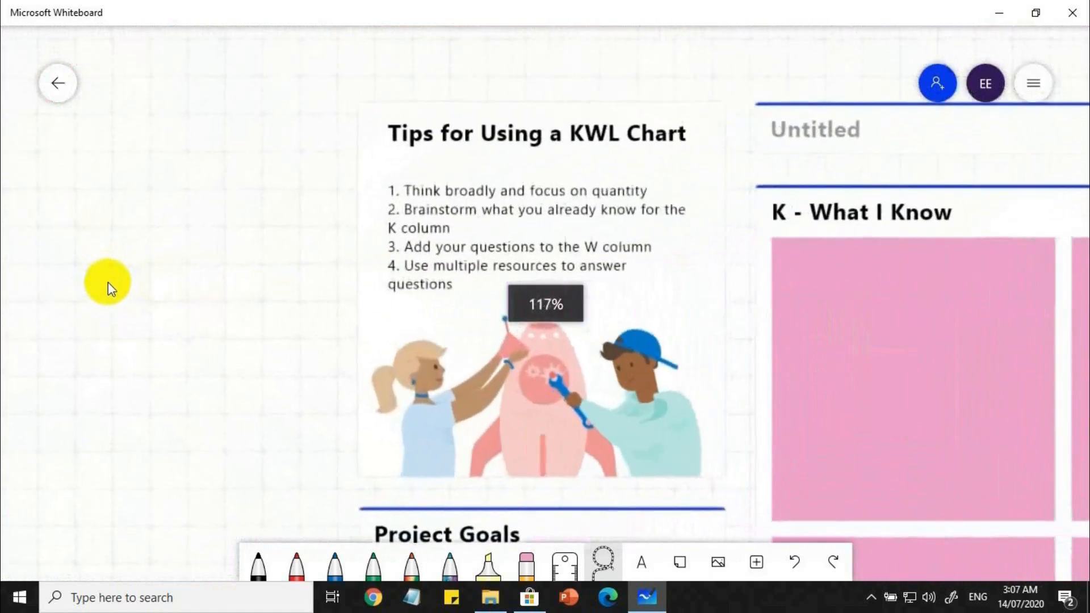
scroll(108, 281, "up", 2)
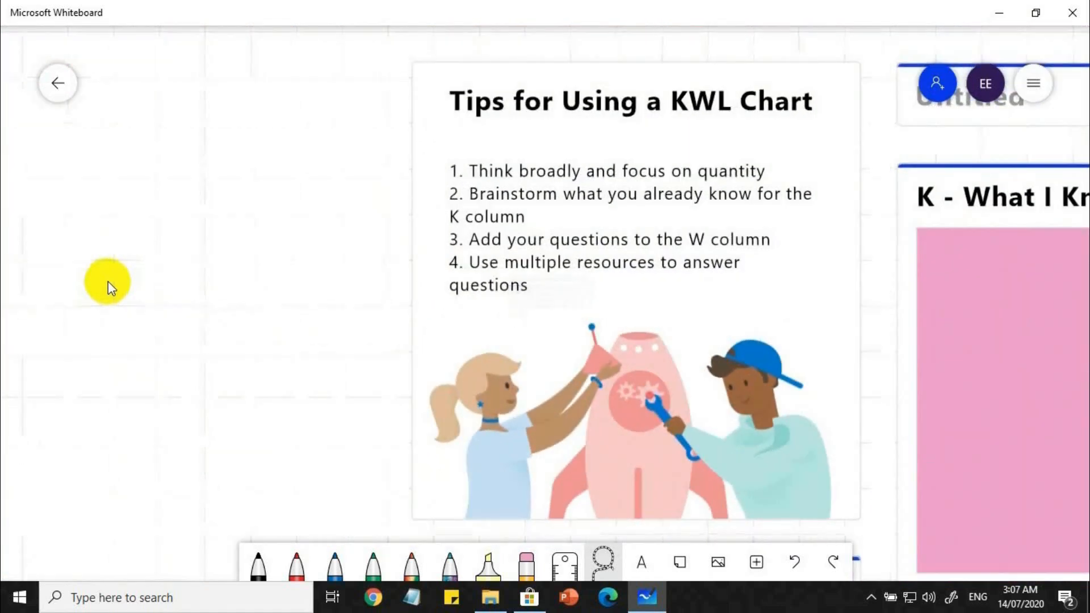
left_click_drag(242, 389, 185, 193)
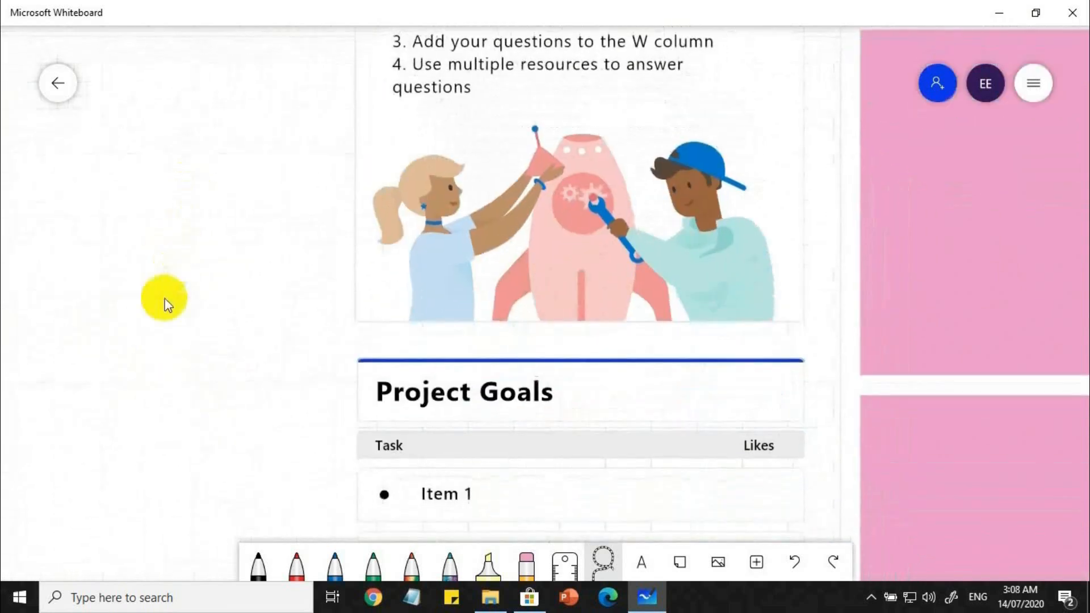
left_click_drag(163, 309, 163, 263)
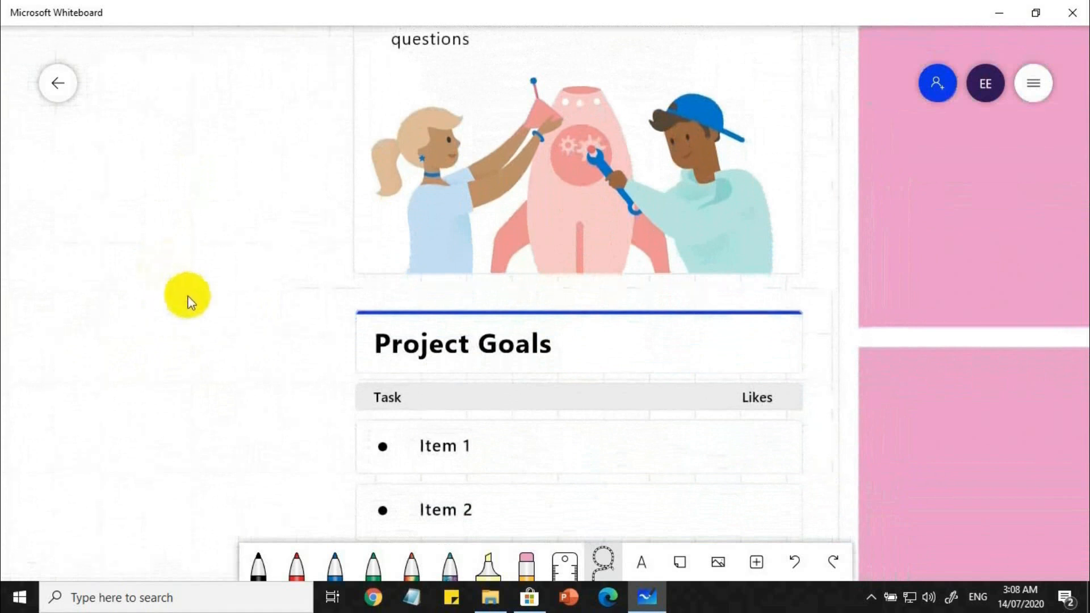
left_click_drag(193, 373, 190, 254)
left_click_drag(177, 339, 179, 305)
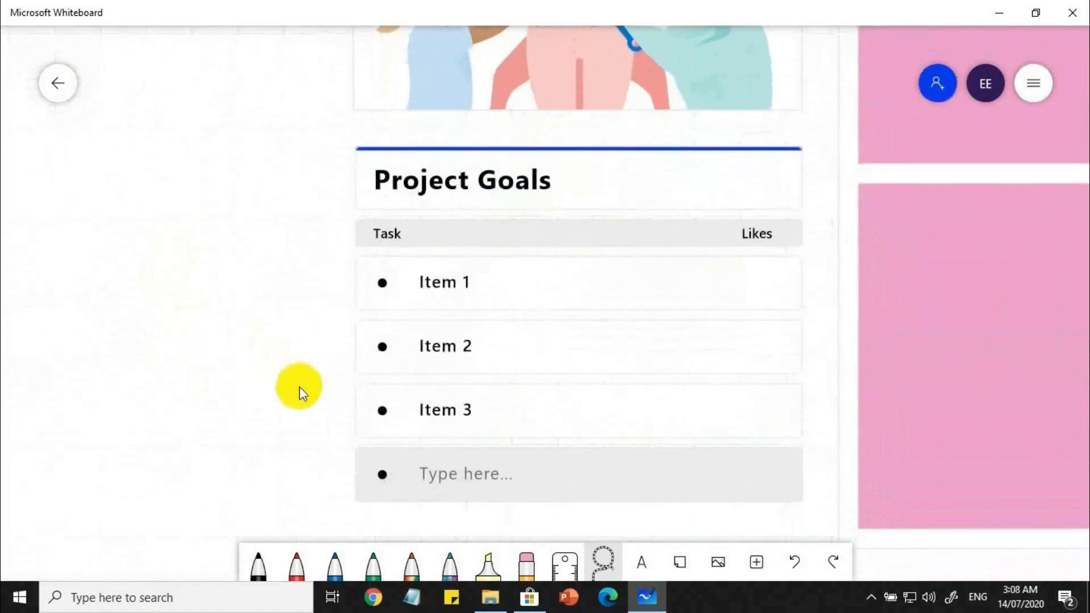
Examine the note grids for K - What I Know, W - What I Wonder and L - What I Learned.
left_click_drag(217, 336, 2, 375)
left_click_drag(580, 260, 202, 342)
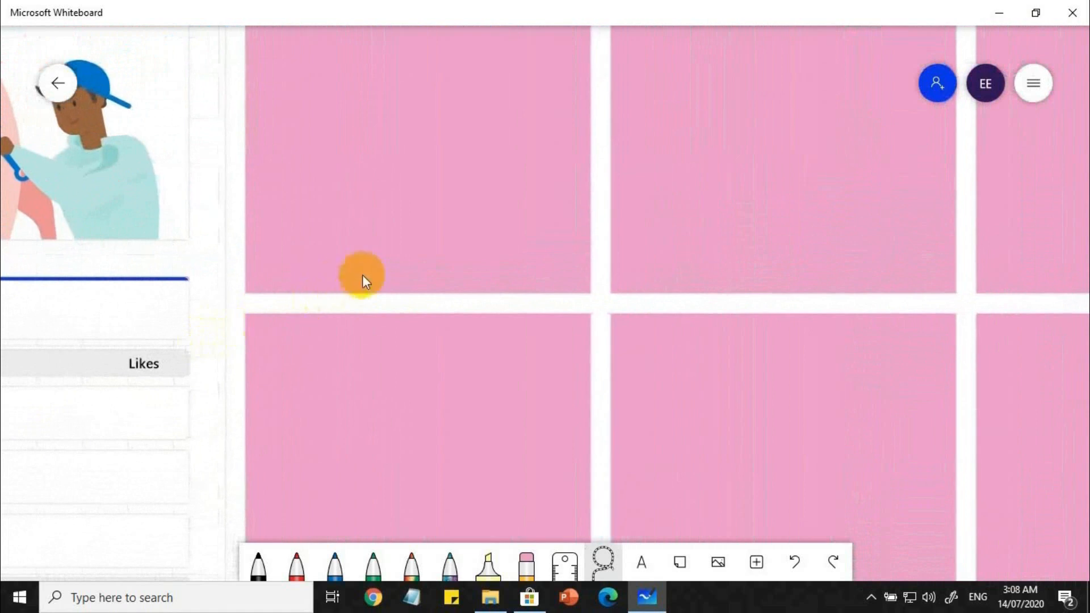
left_click_drag(598, 214, 487, 395)
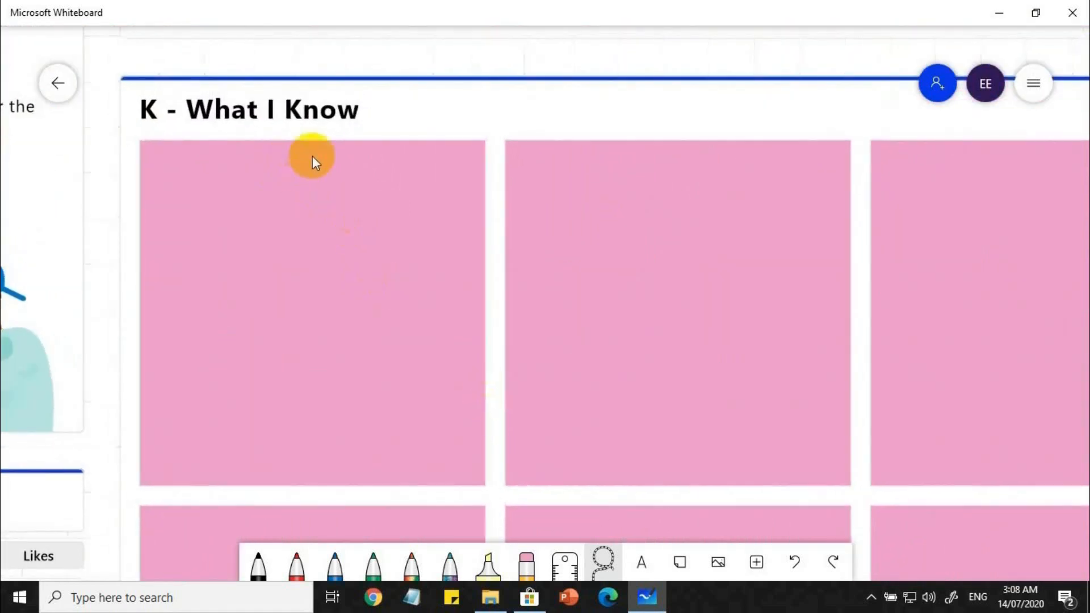
left_click_drag(445, 271, 71, 308)
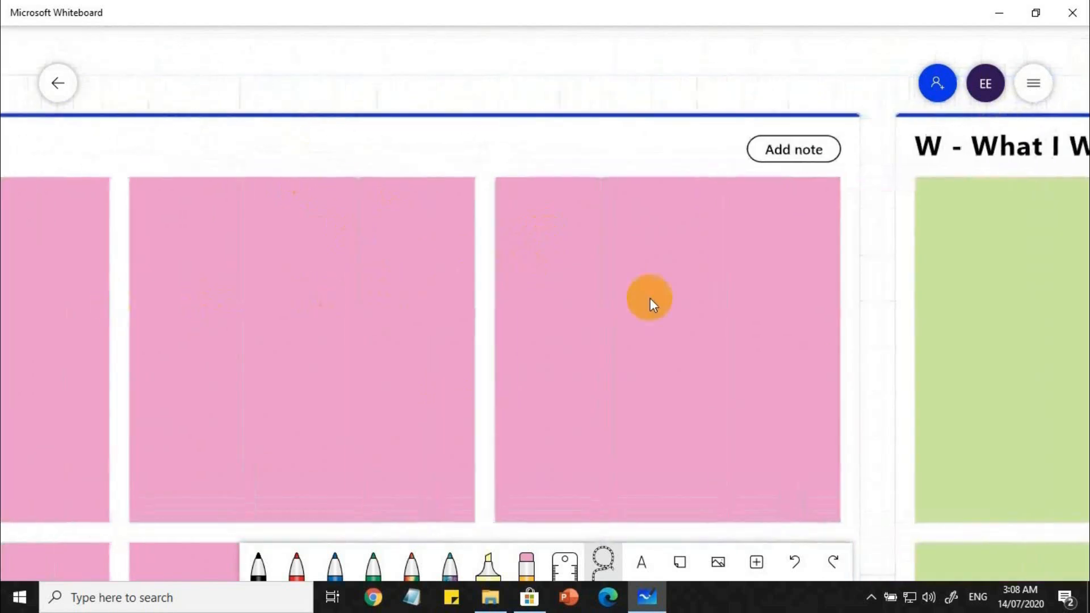
left_click_drag(845, 300, 416, 305)
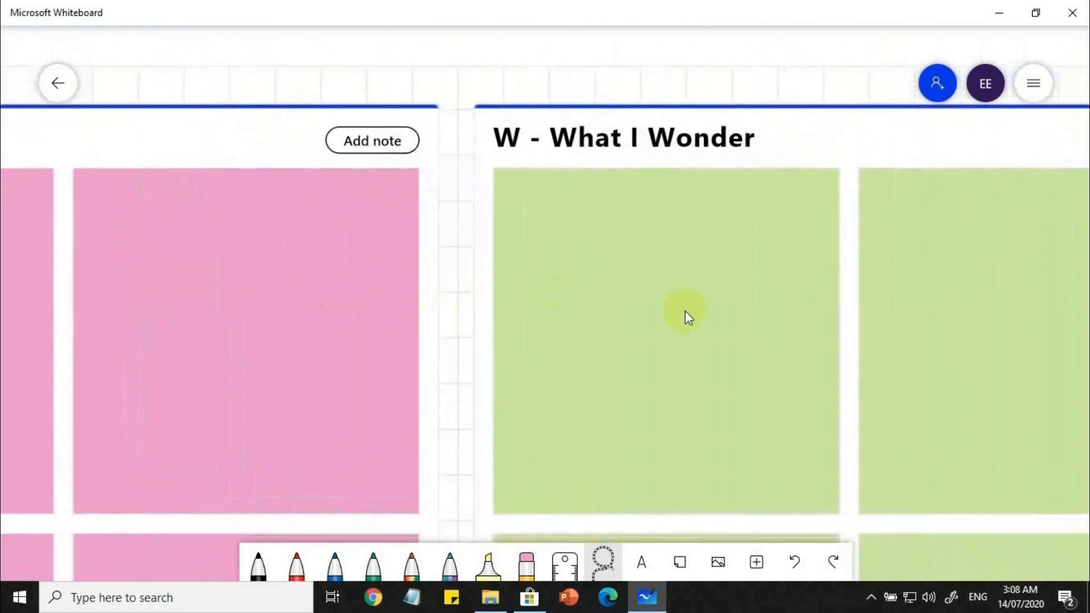
left_click(829, 327)
left_click_drag(830, 328, 857, 323)
left_click_drag(445, 318, 7, 323)
left_click_drag(739, 145, 131, 110)
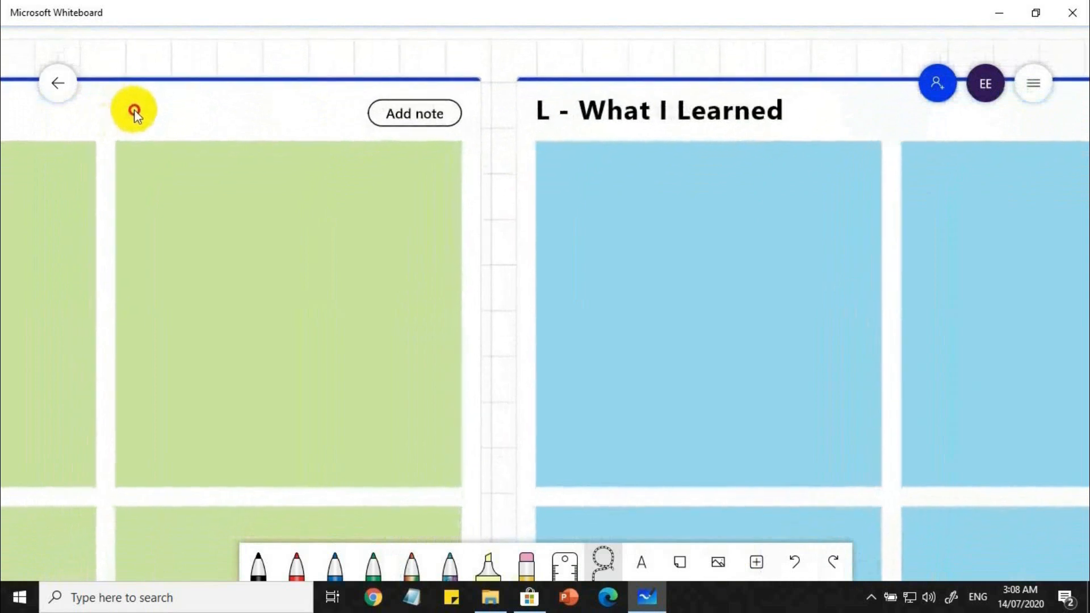
scroll(207, 163, "down", 5)
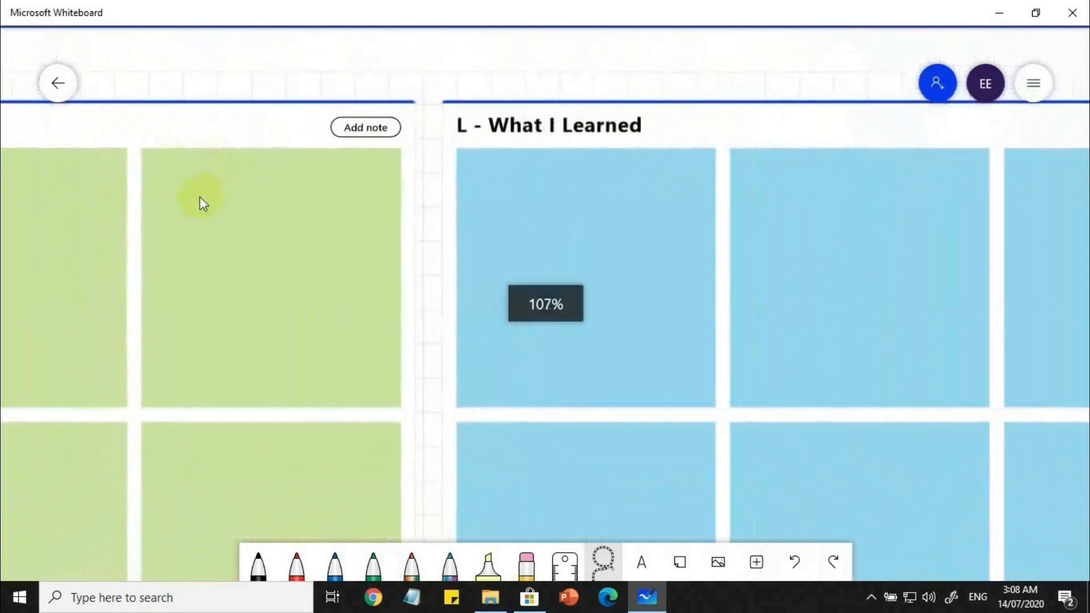
scroll(203, 205, "down", 4)
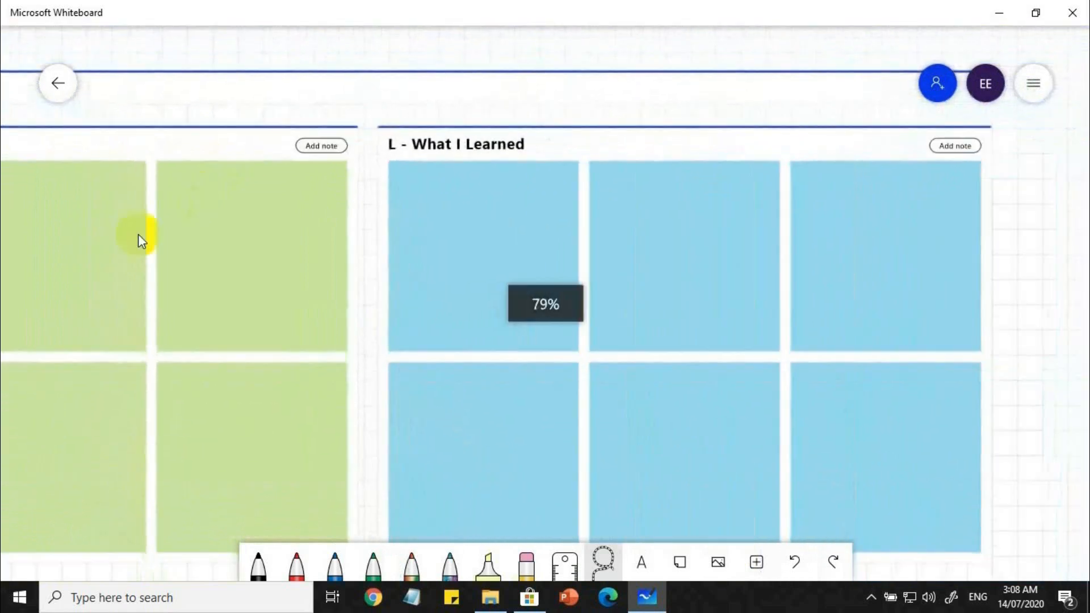
Review the board settings, including Ink to shape and Ink to table, and close them without changes.
left_click_drag(365, 383, 485, 133)
left_click_drag(353, 365, 427, 235)
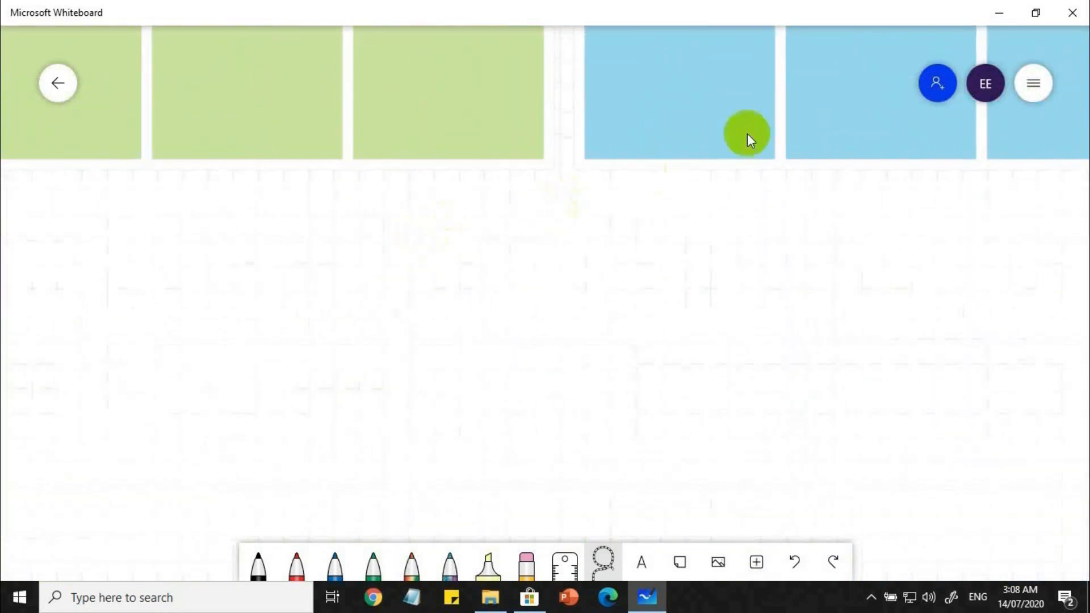
left_click(1035, 83)
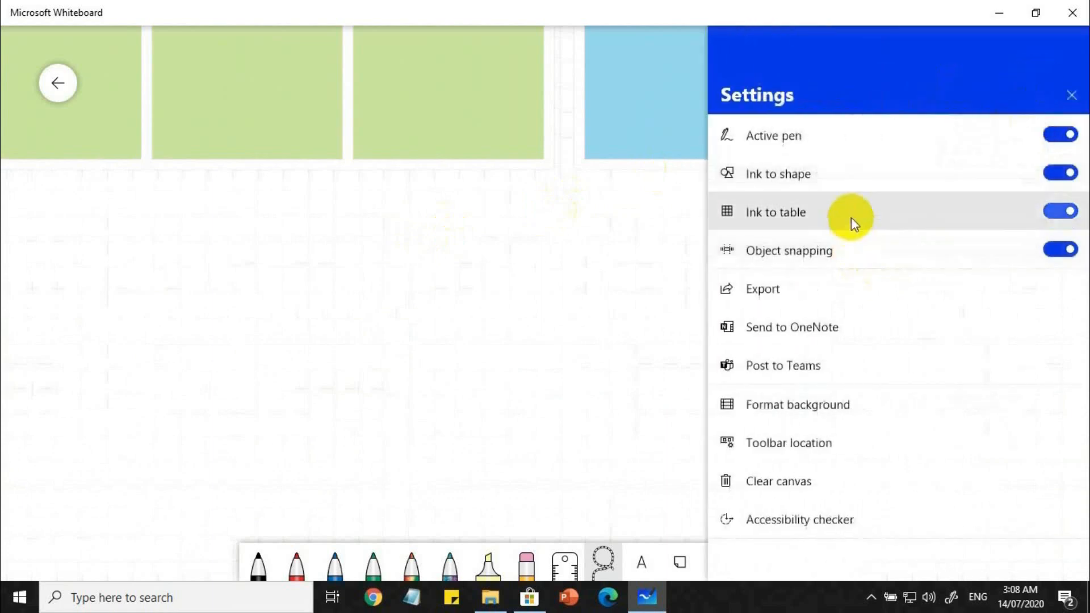
left_click(575, 296)
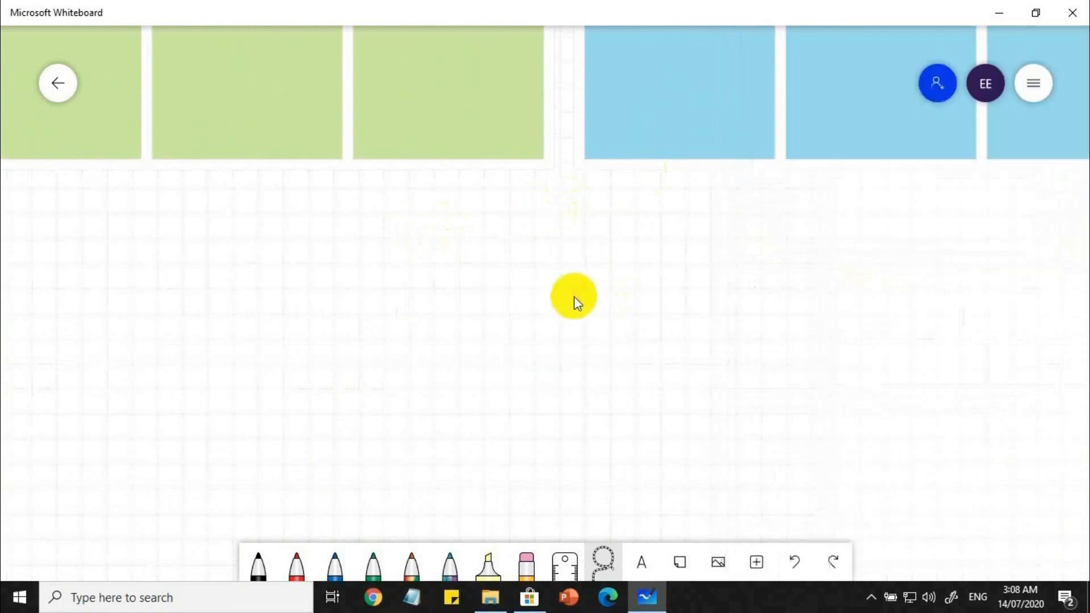
Draw a black ink rectangle below the KWL chart and split it with a vertical line into a two-column table.
left_click_drag(567, 311, 666, 223)
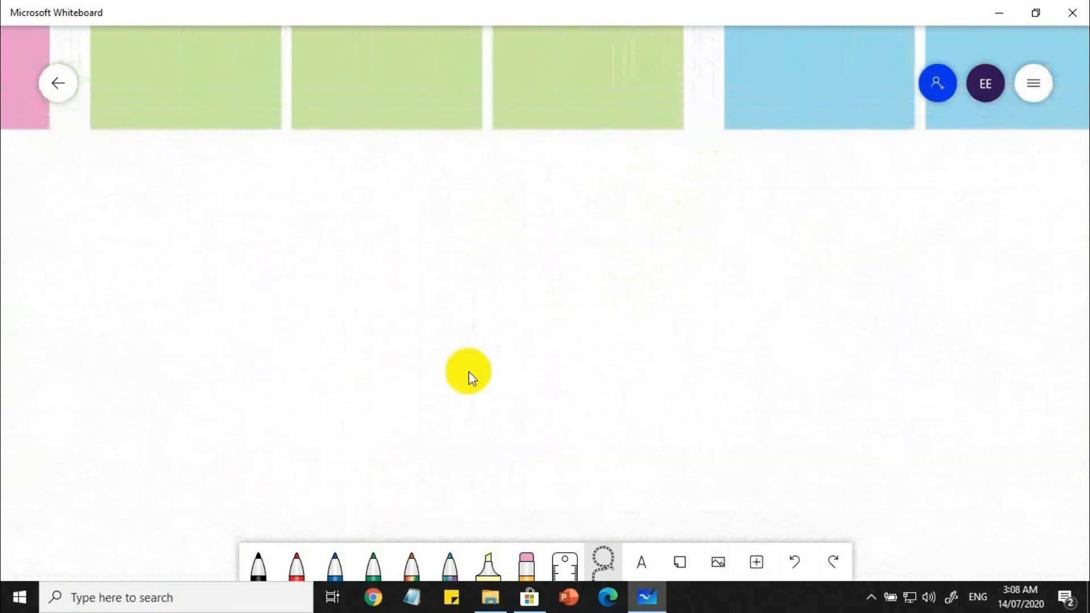
left_click(258, 565)
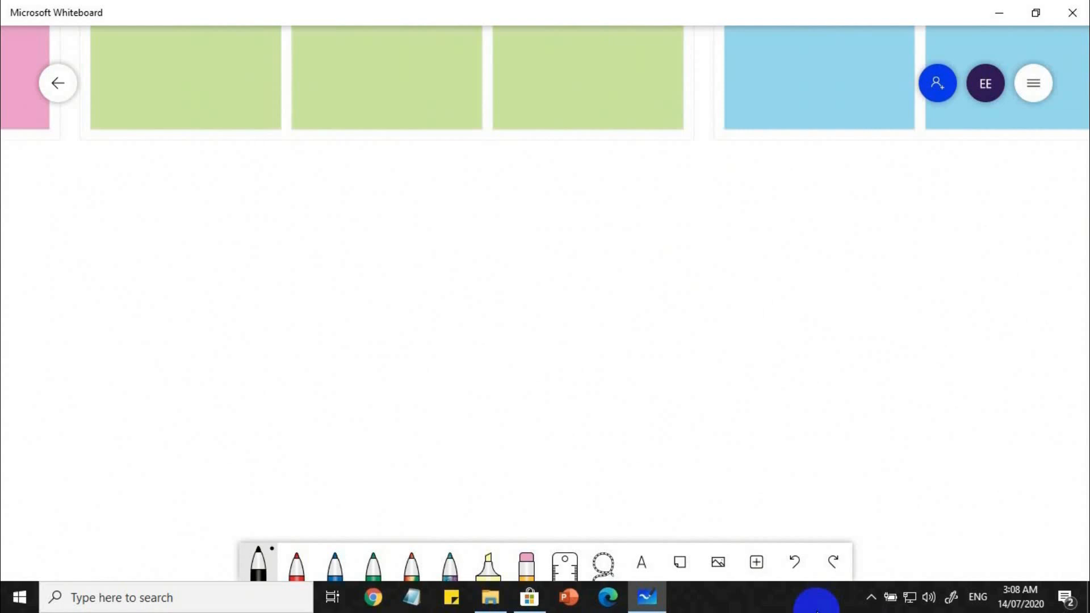
left_click_drag(311, 250, 514, 231)
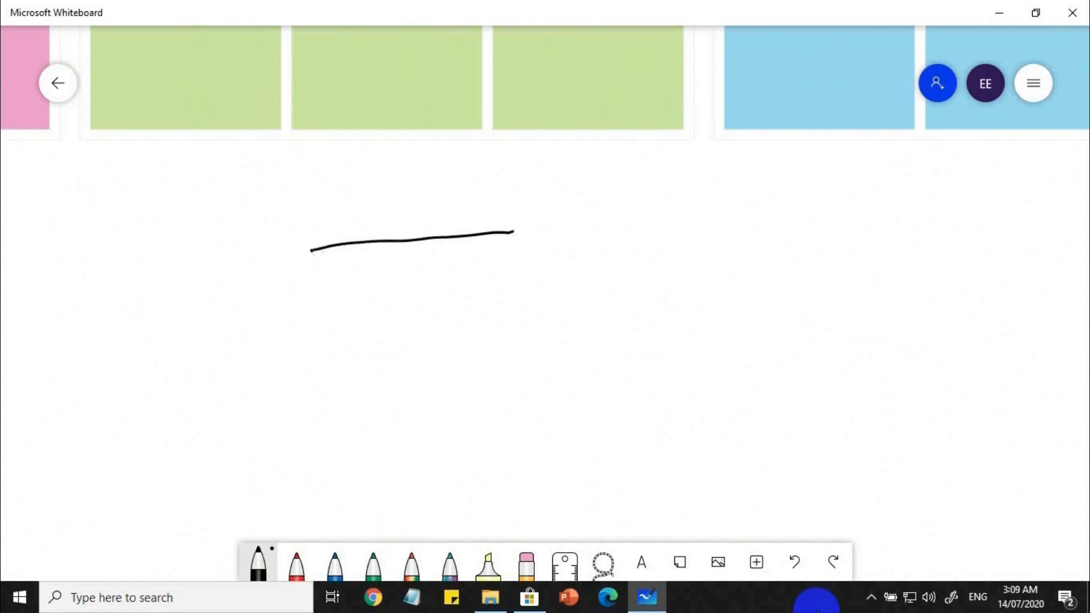
mouse_move(312, 251)
left_mouse_down()
mouse_move(297, 351)
mouse_move(381, 386)
mouse_move(528, 369)
mouse_move(519, 230)
left_mouse_up()
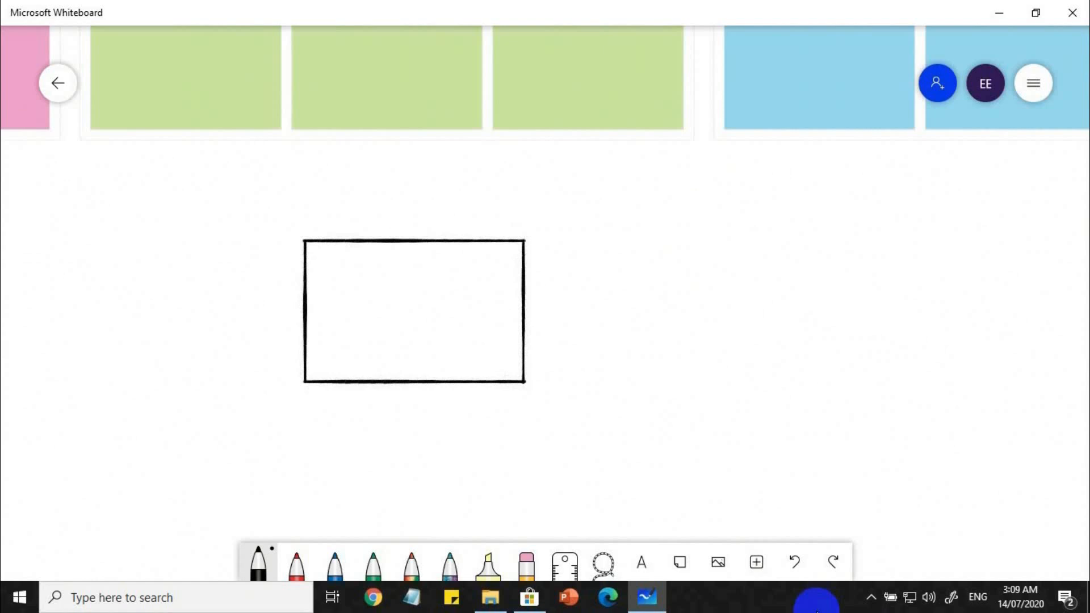
left_click_drag(411, 240, 406, 370)
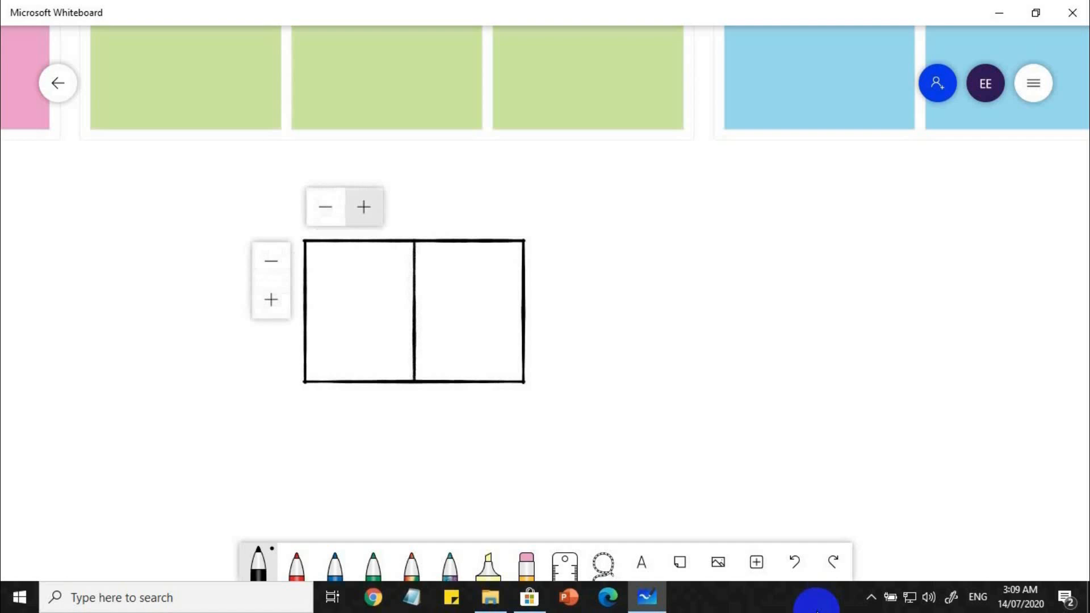
Add two columns to the ink table and remove both again.
left_click(364, 207)
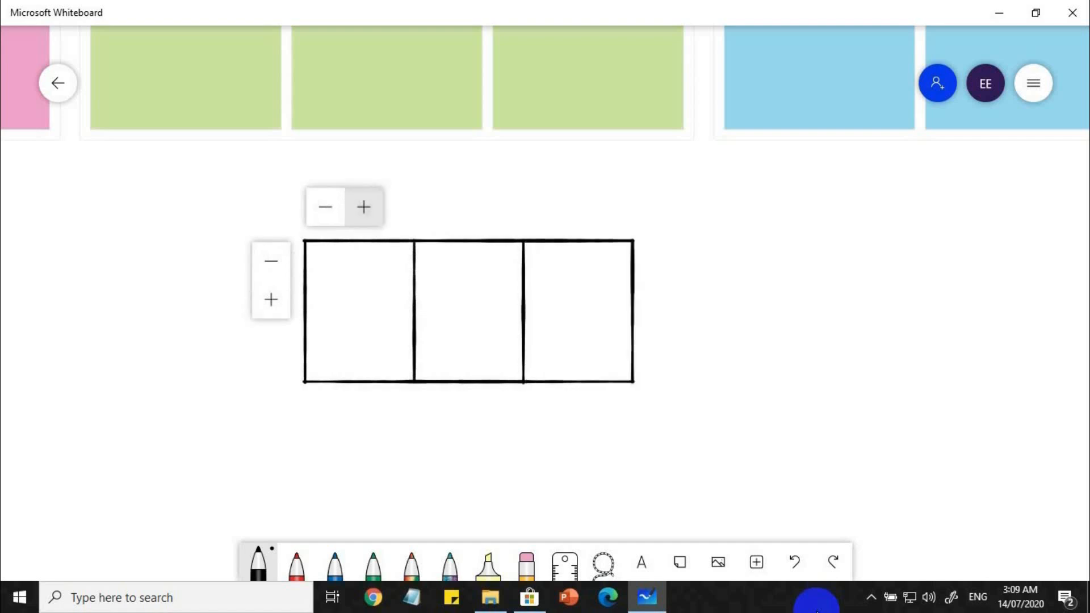
left_click(364, 206)
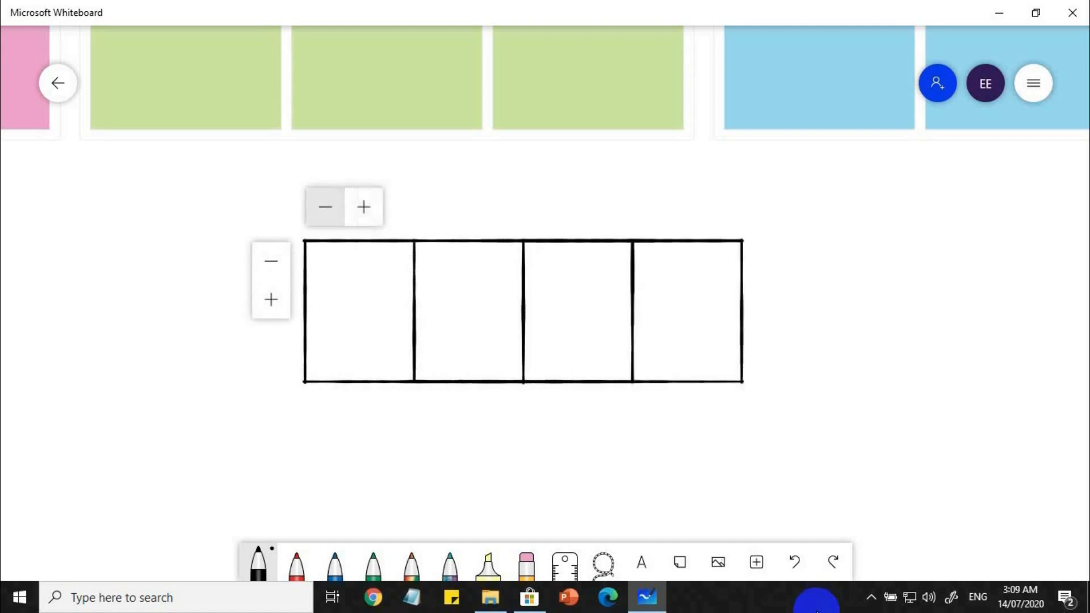
left_click(325, 207)
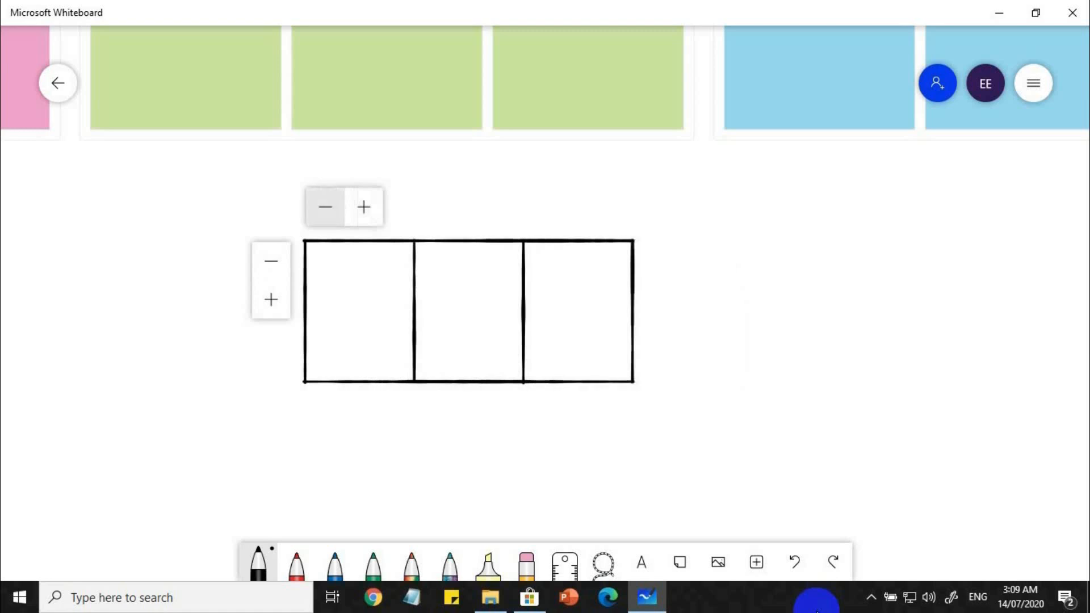
left_click(325, 207)
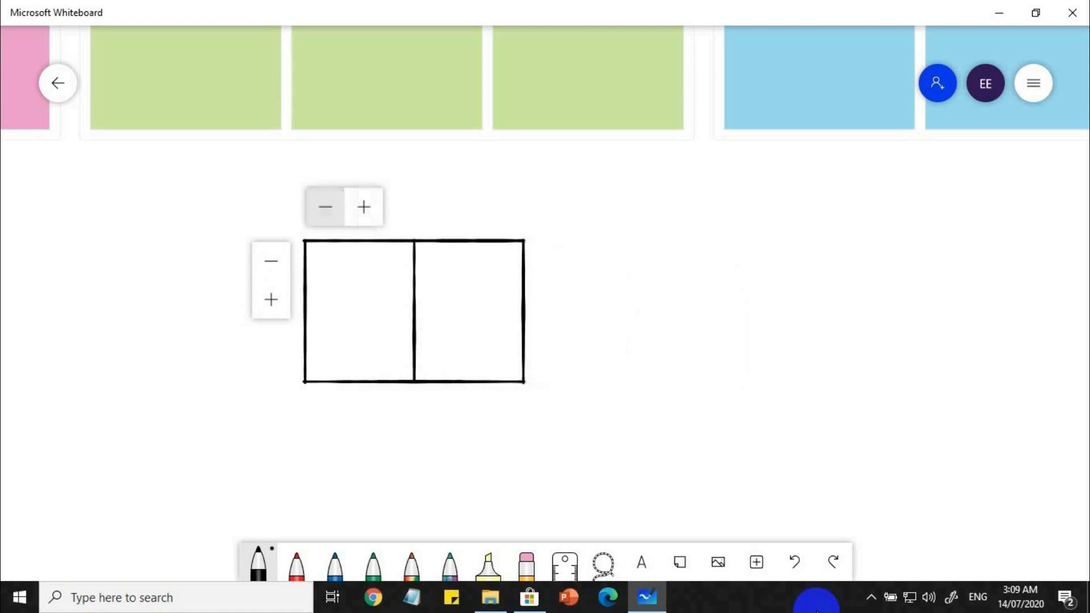
Extend the ink table with additional rows below the first and widen it to four columns.
left_click(271, 299)
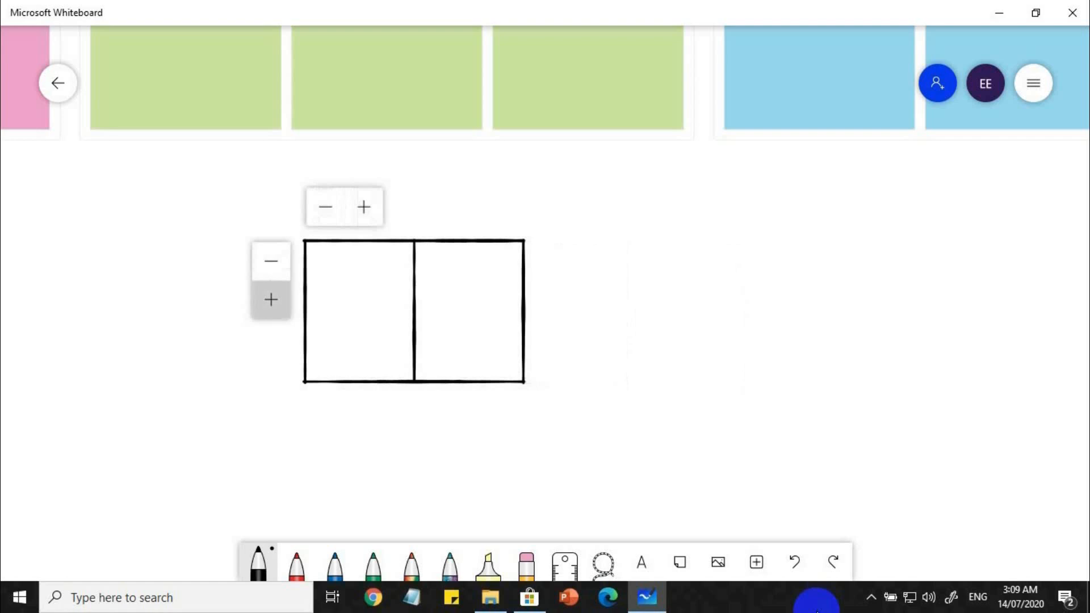
left_click(271, 299)
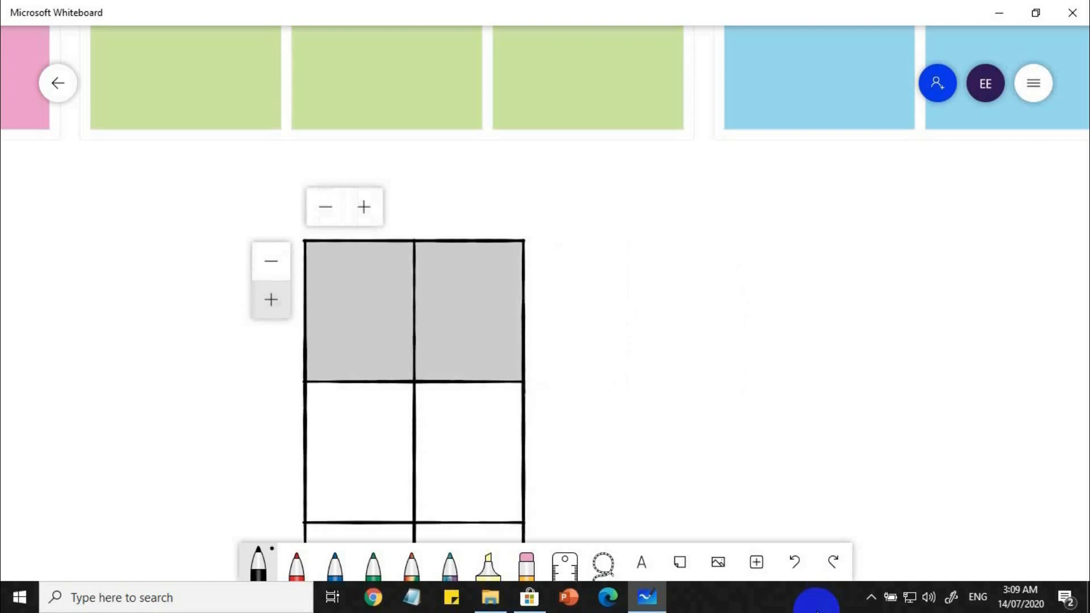
left_click(270, 261)
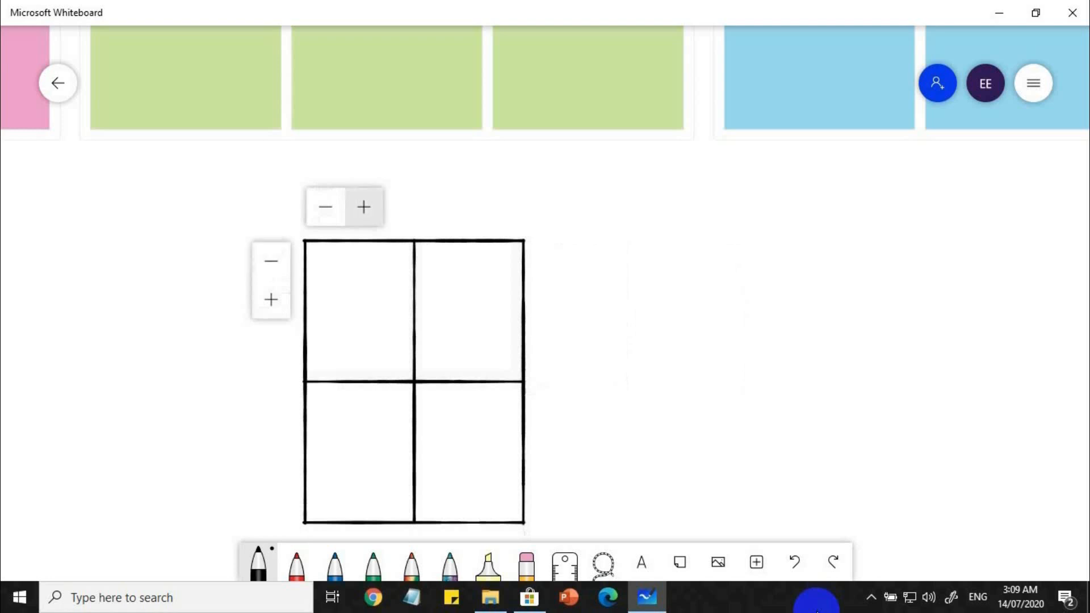
left_click(364, 206)
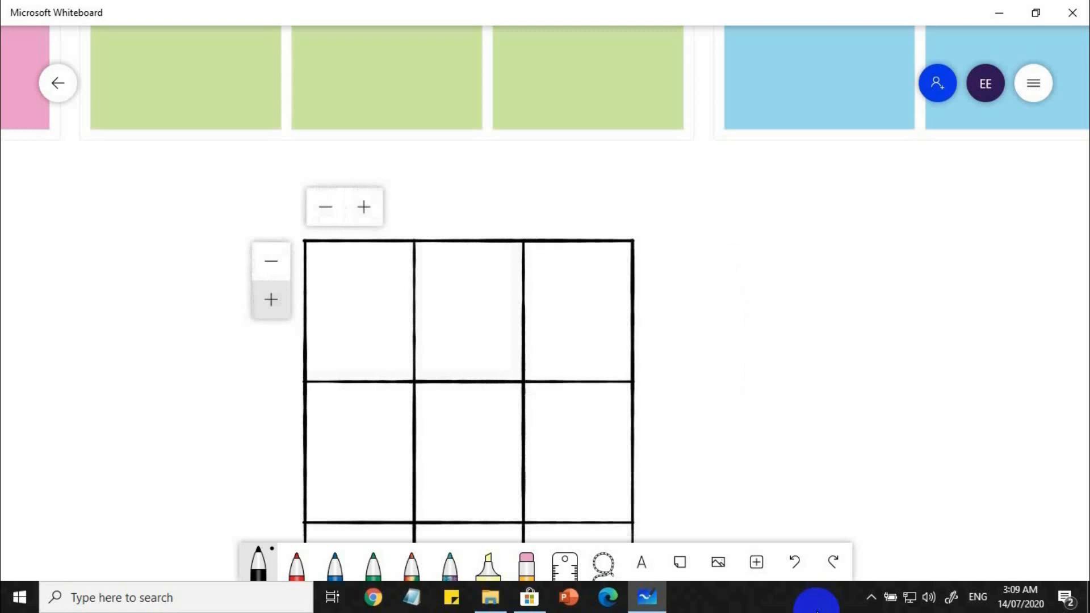
left_click(364, 206)
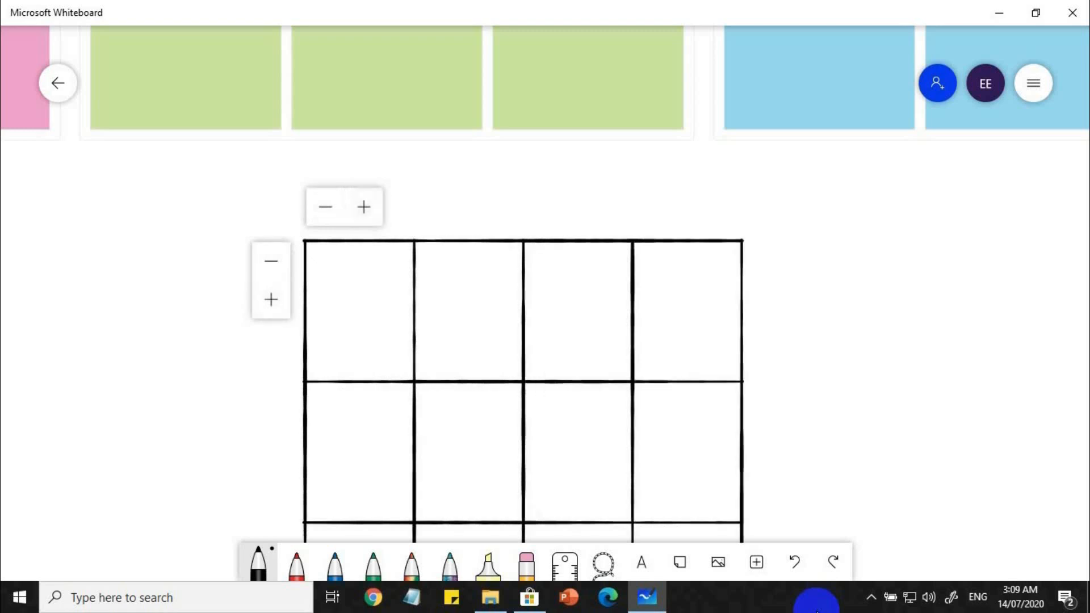
left_click(641, 562)
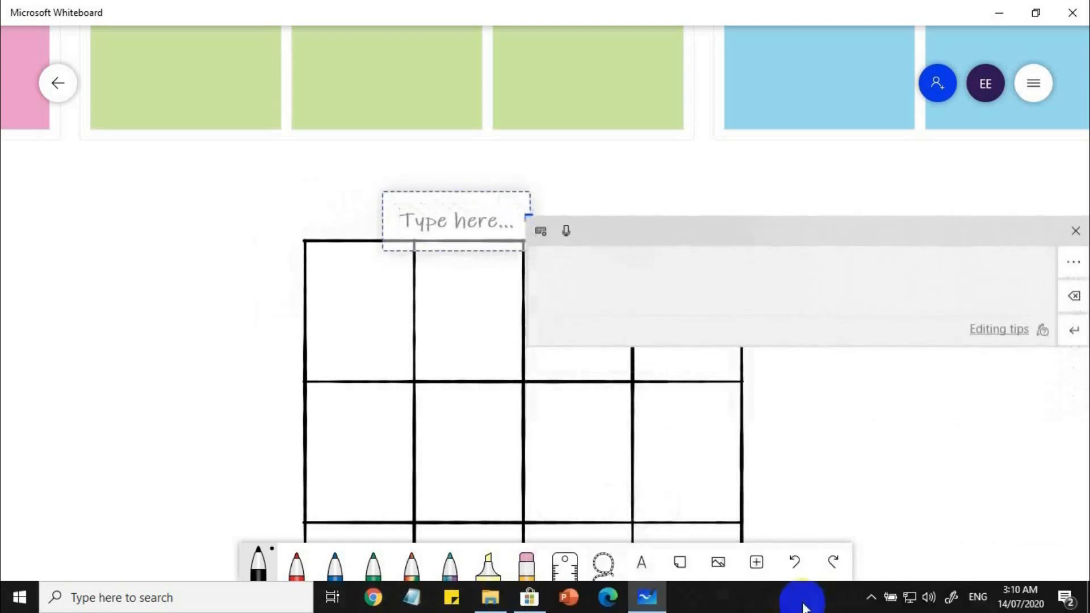
left_click(442, 202)
left_click_drag(442, 203, 369, 297)
left_click_drag(457, 314, 407, 310)
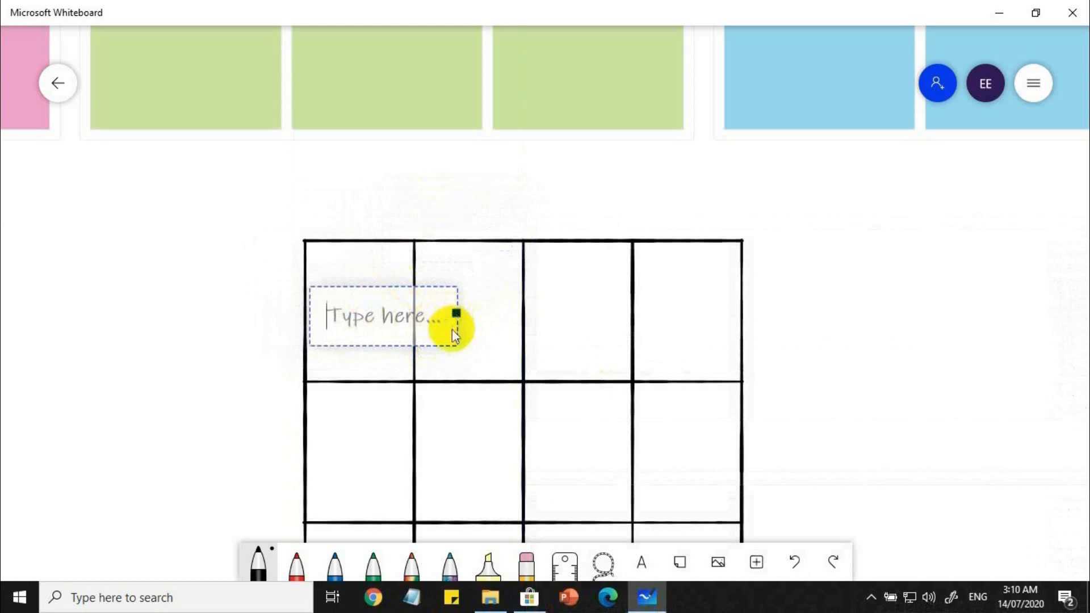
left_click(563, 339)
left_click(713, 335)
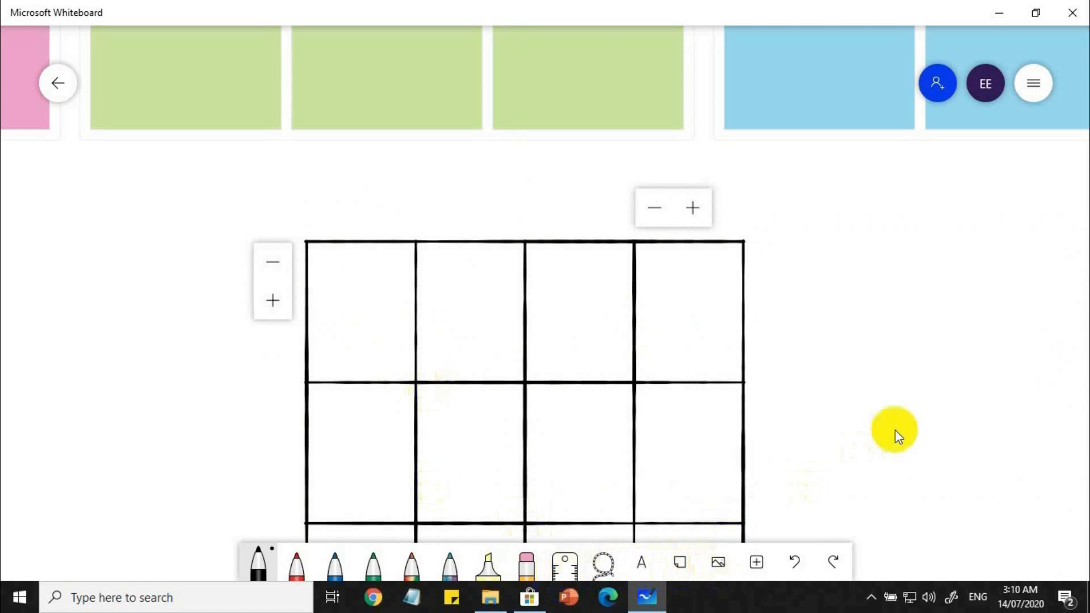
Handwrite "Trial 1" in the first cell of the table's top row and "Trial 2" in the second cell.
mouse_move(322, 292)
left_mouse_down()
mouse_move(323, 335)
mouse_move(337, 296)
mouse_move(356, 339)
mouse_move(388, 340)
left_mouse_up()
left_click_drag(395, 291, 402, 352)
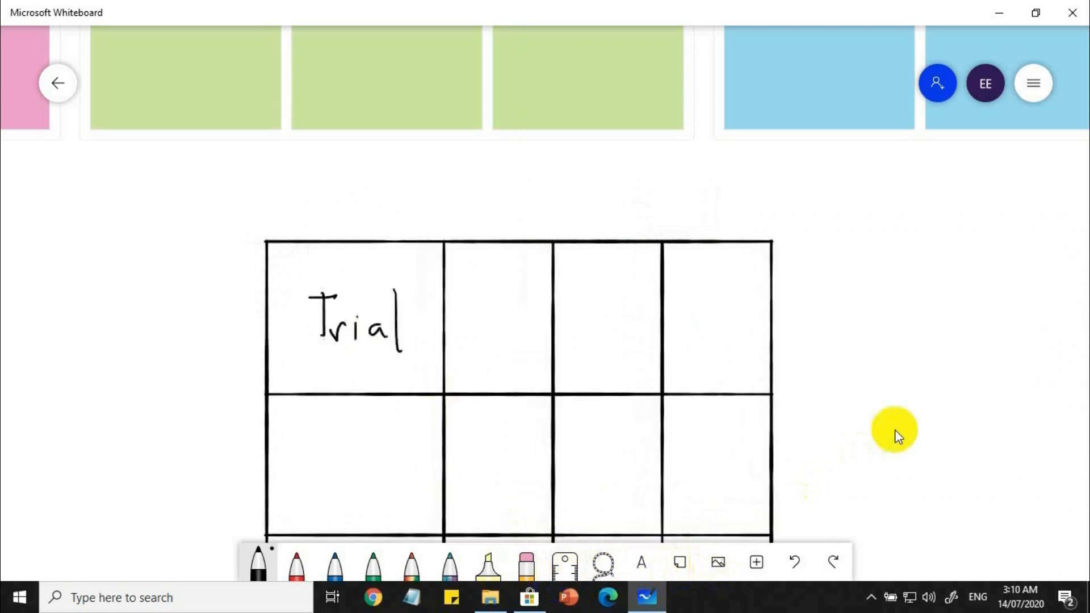
left_click_drag(428, 307, 429, 342)
mouse_move(507, 294)
left_mouse_down()
mouse_move(500, 343)
mouse_move(531, 290)
left_mouse_up()
mouse_move(507, 331)
left_mouse_down()
mouse_move(510, 343)
mouse_move(526, 325)
left_mouse_up()
mouse_move(536, 320)
left_mouse_down()
mouse_move(538, 336)
mouse_move(571, 339)
left_mouse_up()
left_click(541, 303)
left_click_drag(587, 285, 584, 344)
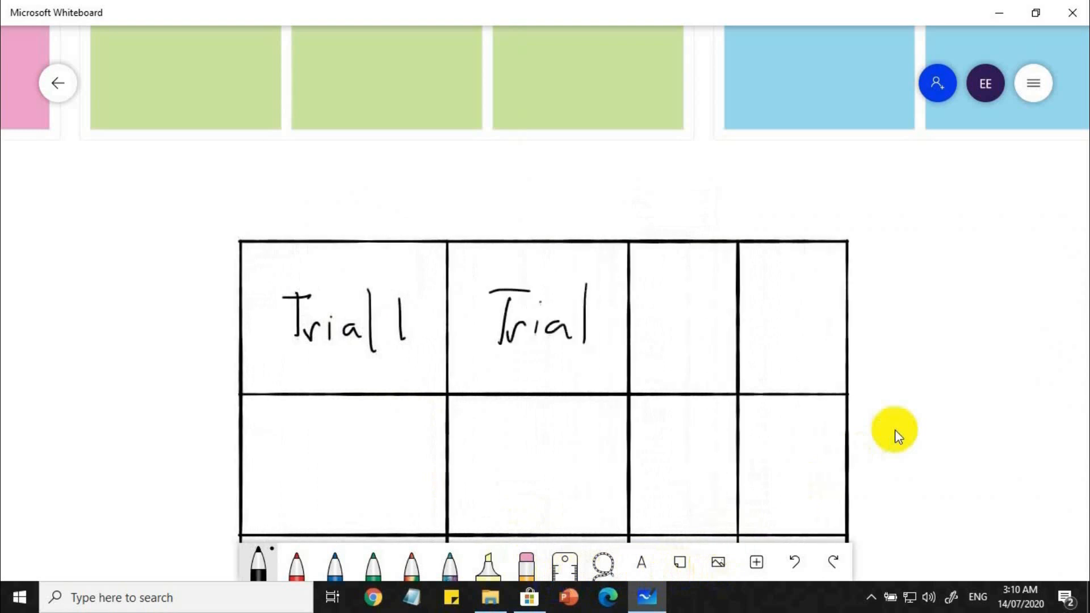
left_click_drag(610, 302, 634, 338)
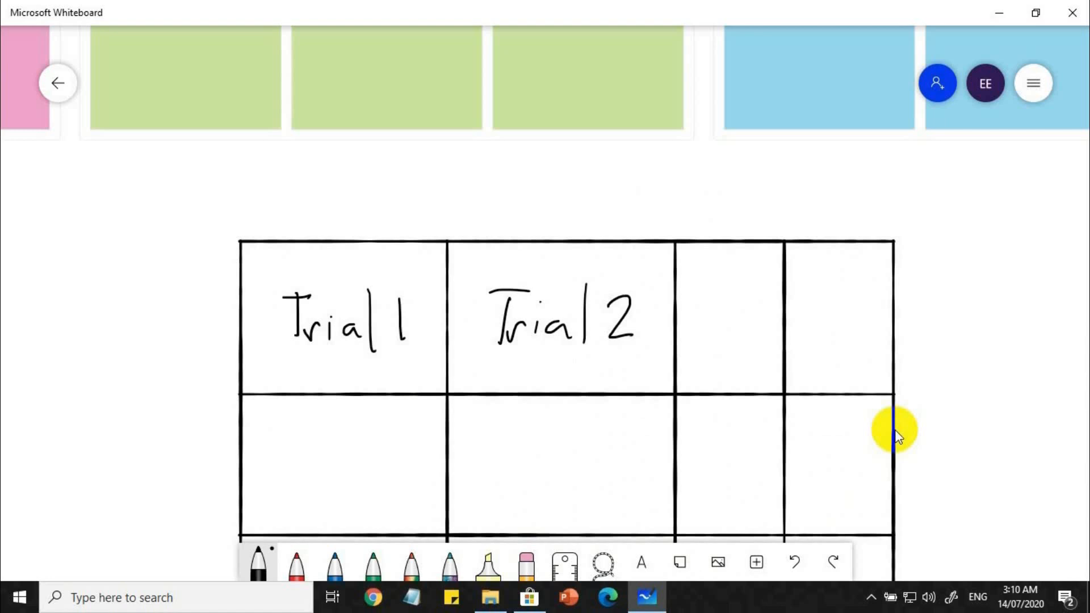
Draw a freehand circle in the top row's third cell and a four-sided shape in its fourth cell.
mouse_move(746, 306)
left_mouse_down()
mouse_move(662, 315)
mouse_move(698, 366)
mouse_move(751, 361)
mouse_move(762, 316)
mouse_move(747, 308)
left_mouse_up()
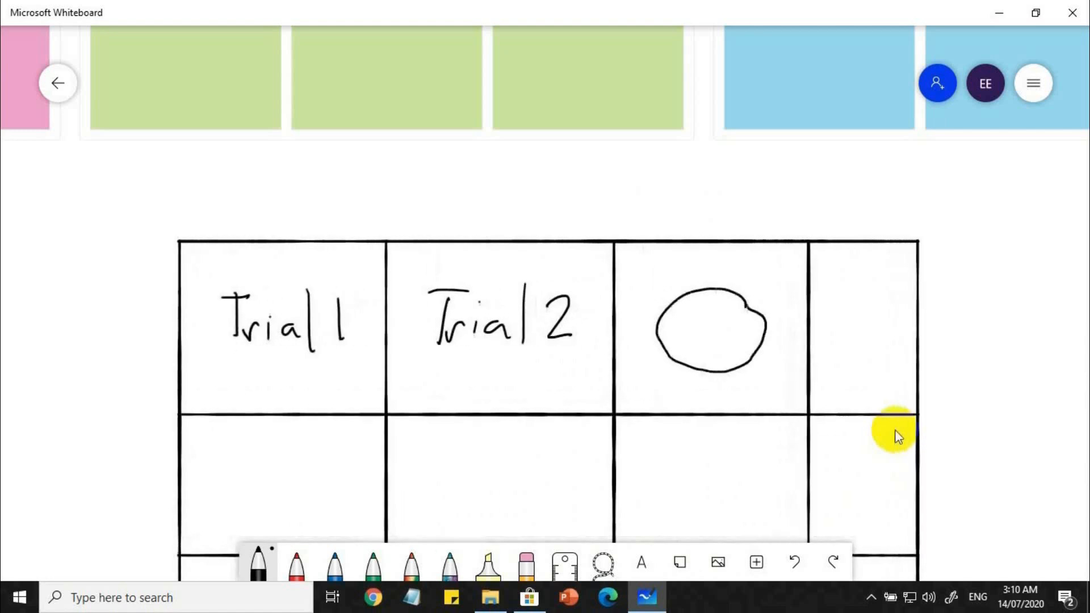
mouse_move(826, 293)
left_mouse_down()
mouse_move(890, 291)
mouse_move(810, 356)
mouse_move(888, 369)
mouse_move(903, 301)
mouse_move(879, 293)
left_mouse_up()
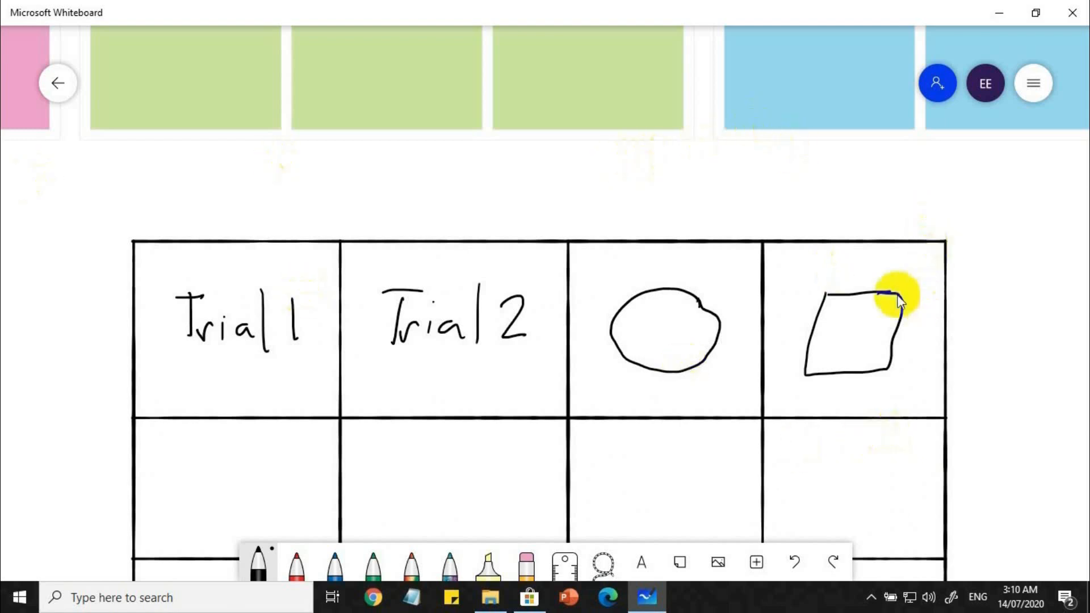
left_click_drag(911, 172, 423, 108)
left_click_drag(812, 241, 658, 223)
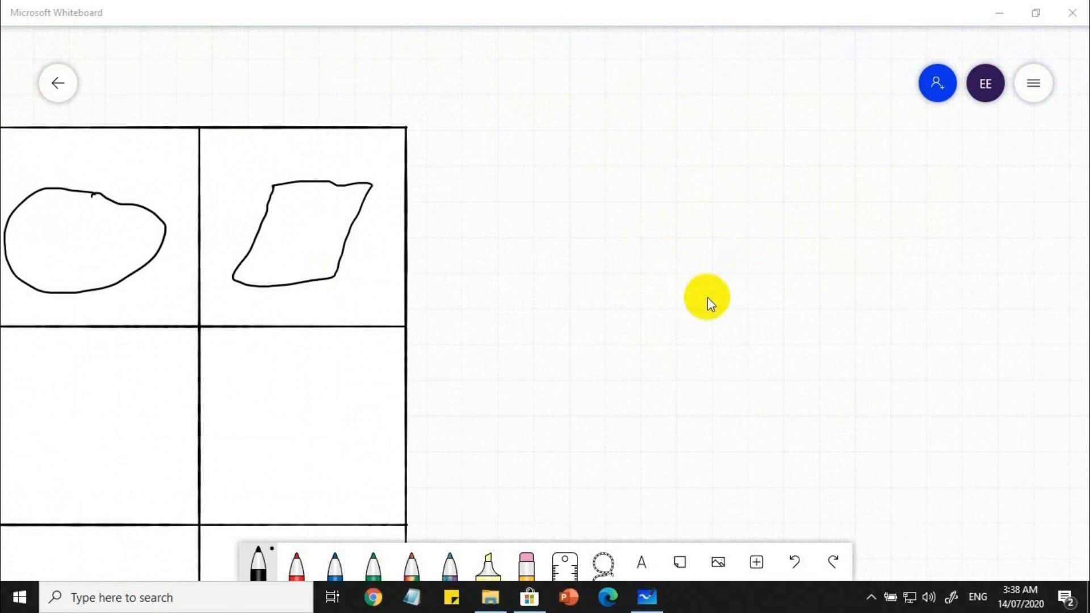
Review the board's invite options, including Create sharing link, Post to Teams and Send to OneNote, and close them without sharing.
left_click(936, 86)
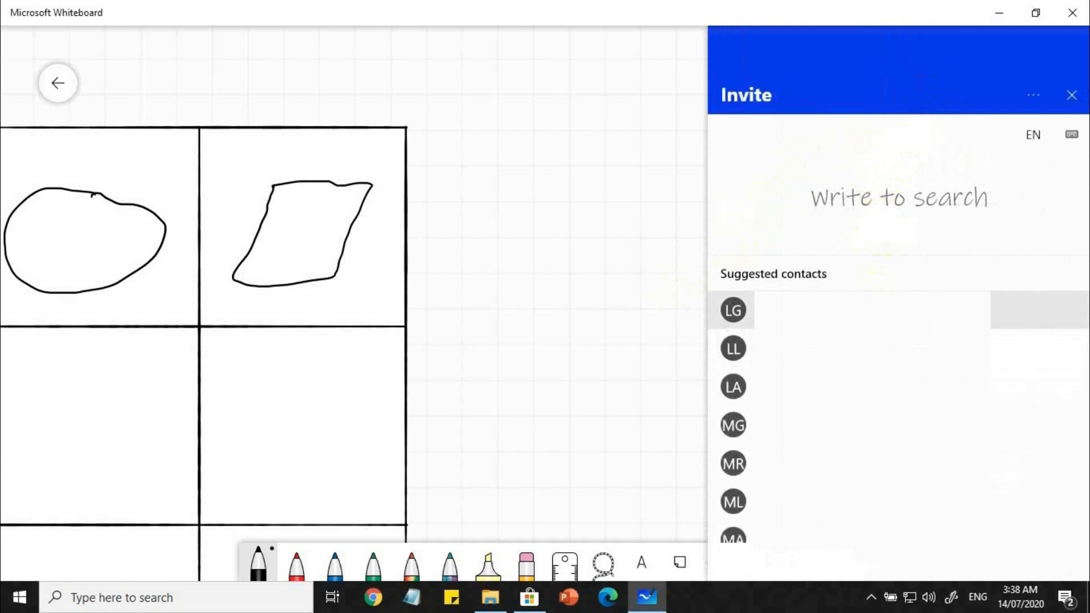
left_click(1035, 96)
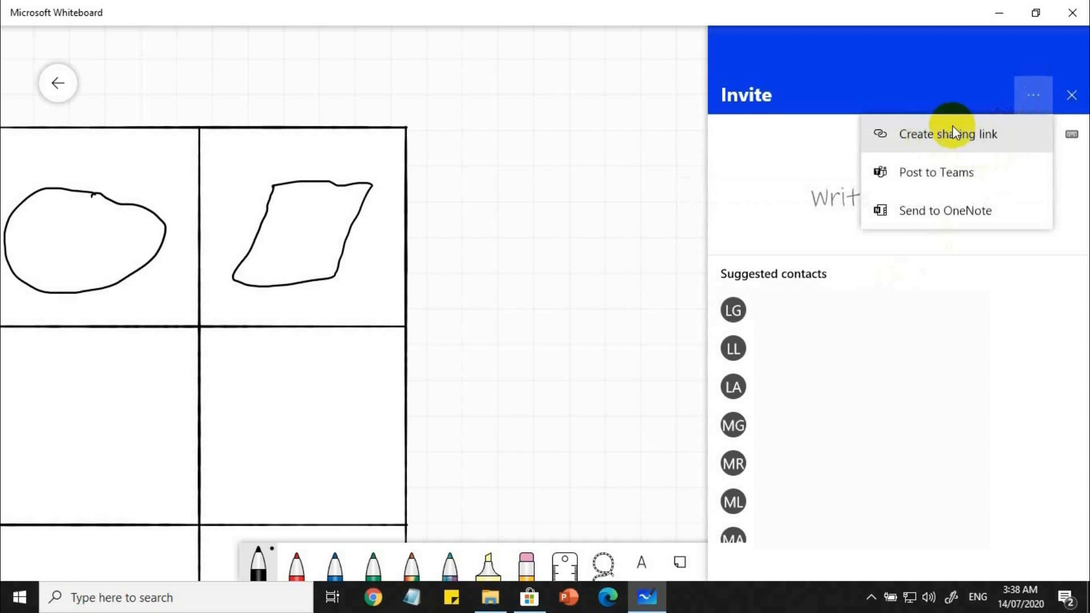
left_click(602, 215)
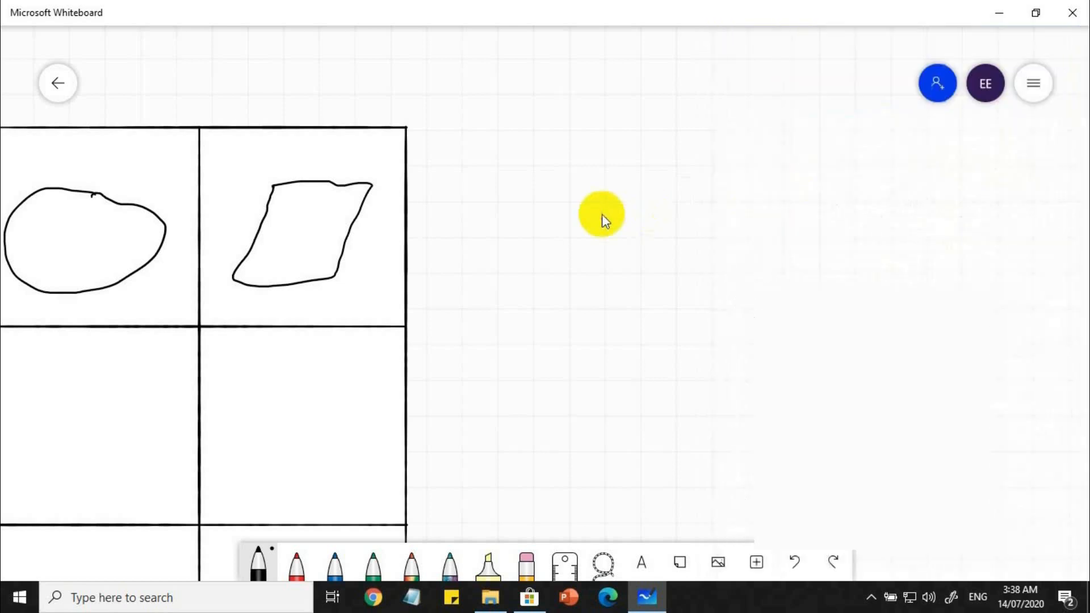
Review the Export and Send to OneNote settings and the list of teams offered by Post to Teams, without posting.
left_click(1033, 86)
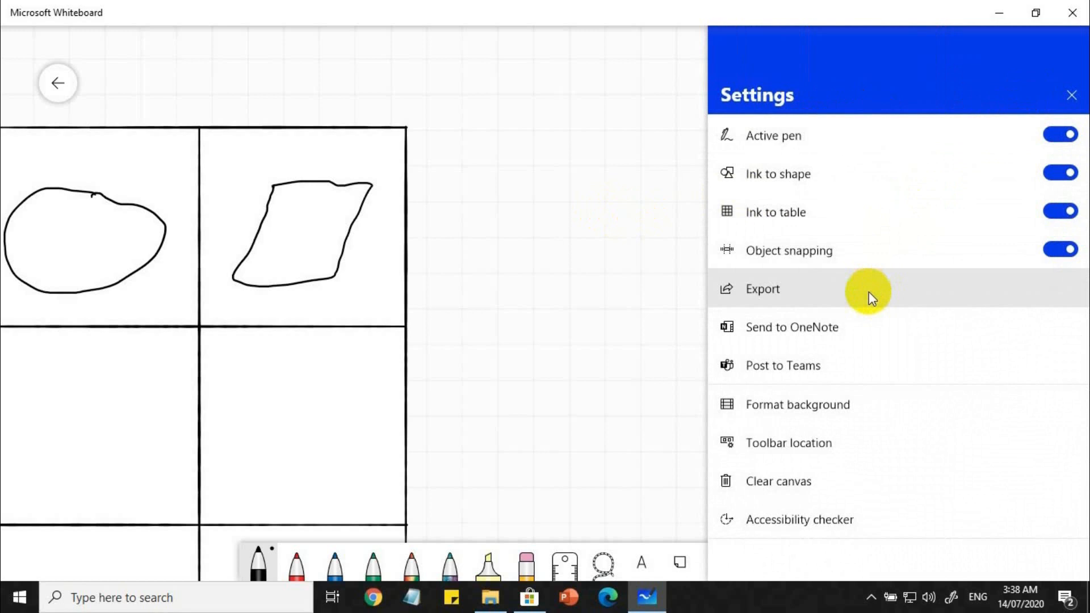
left_click_drag(840, 327, 894, 284)
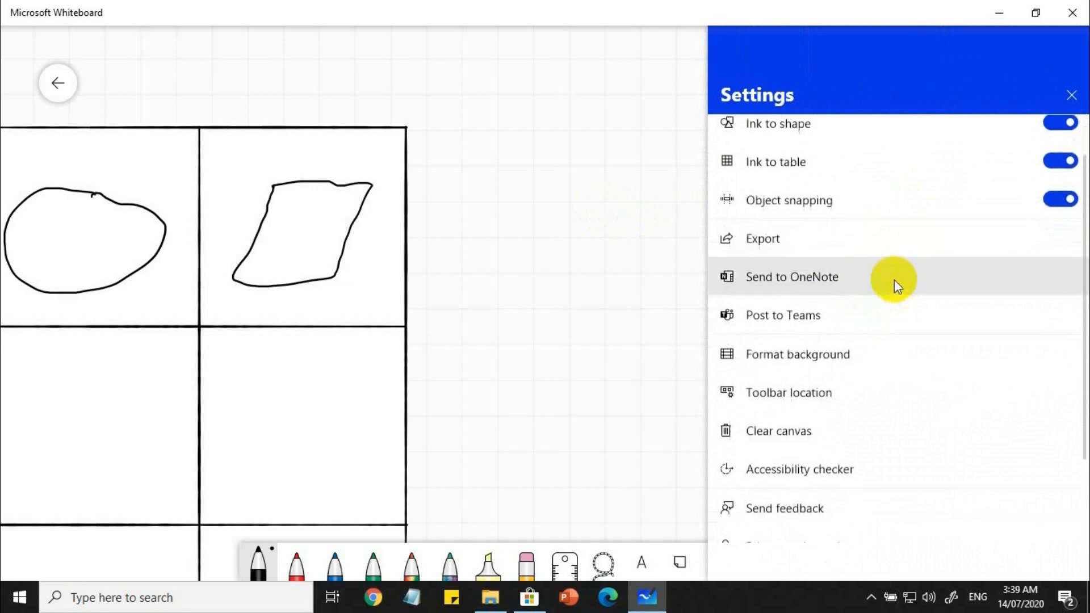
left_click(841, 325)
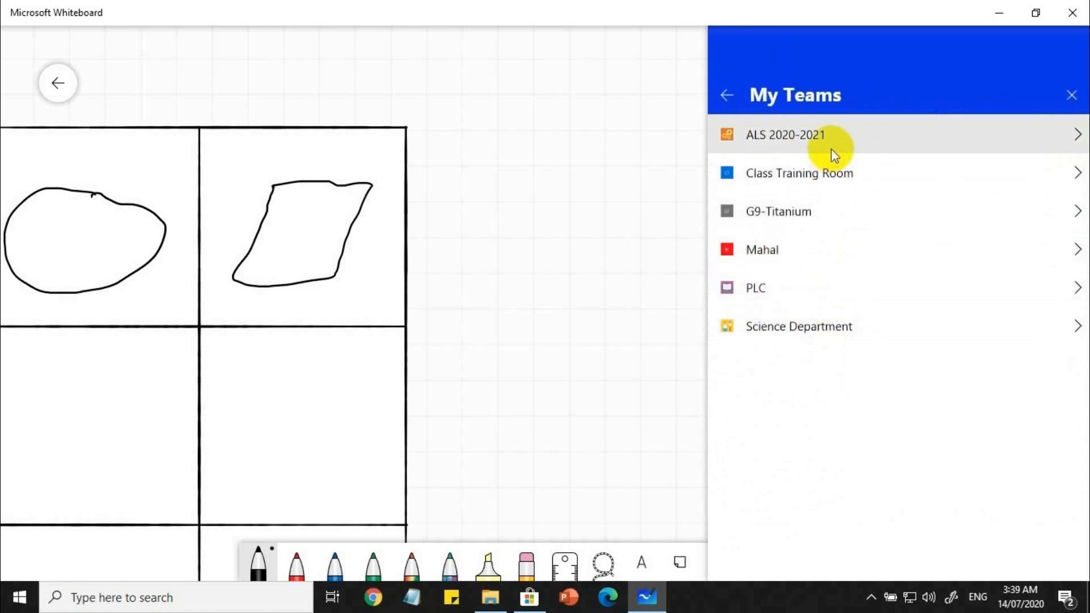
left_click(729, 92)
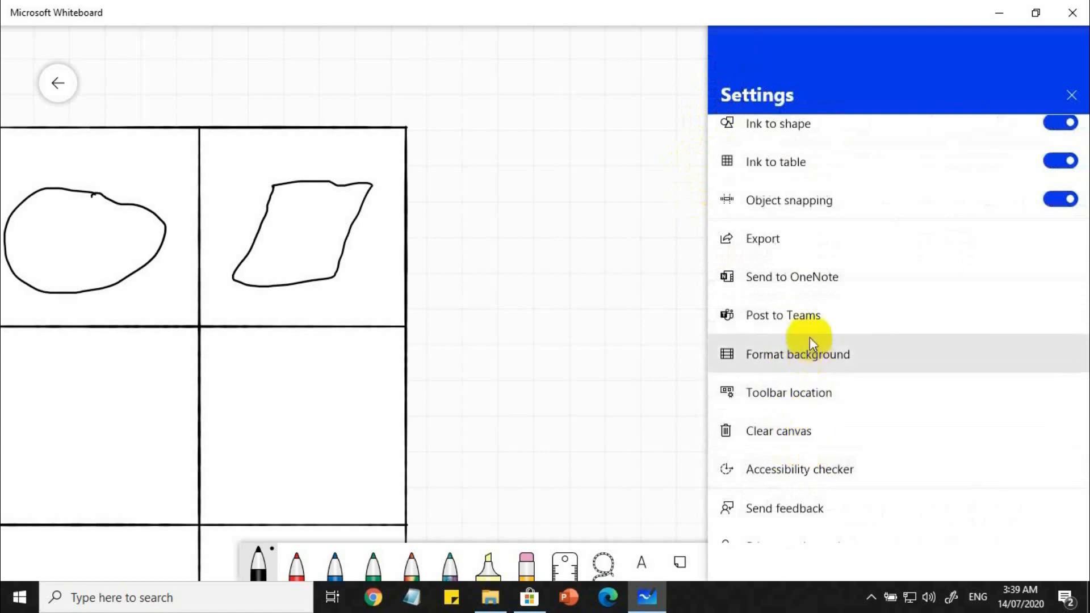
Change the board's grid background to Solid and return to the settings list.
left_click(809, 357)
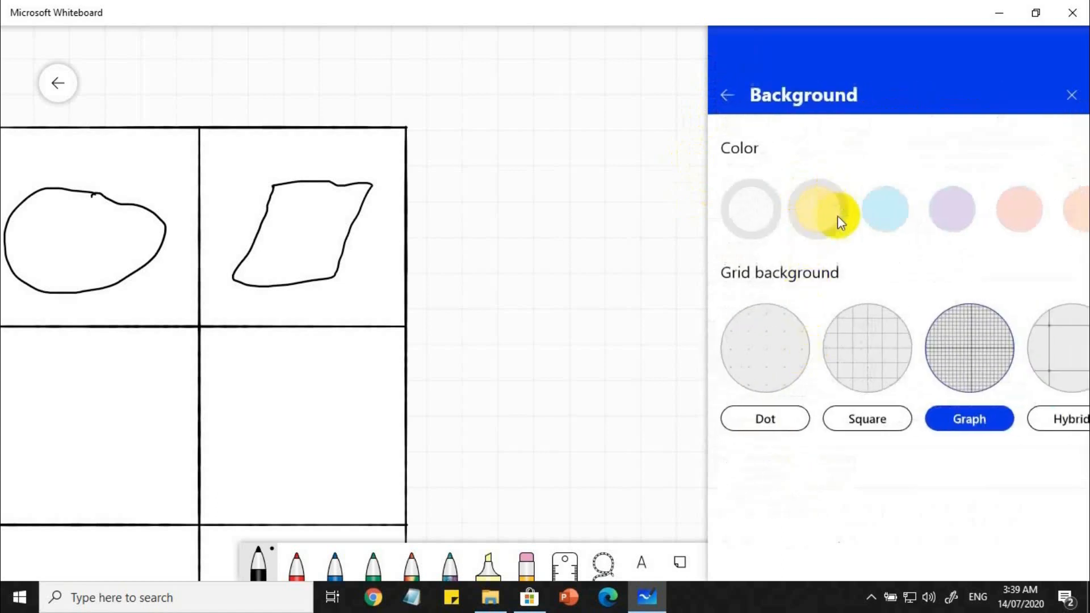
left_click(771, 358)
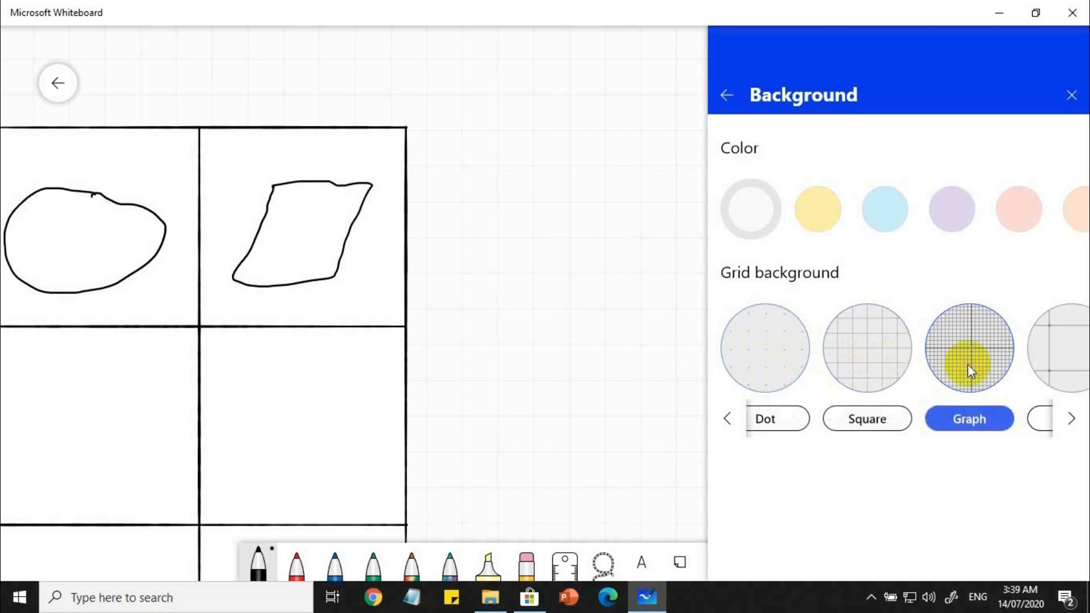
left_click(735, 421)
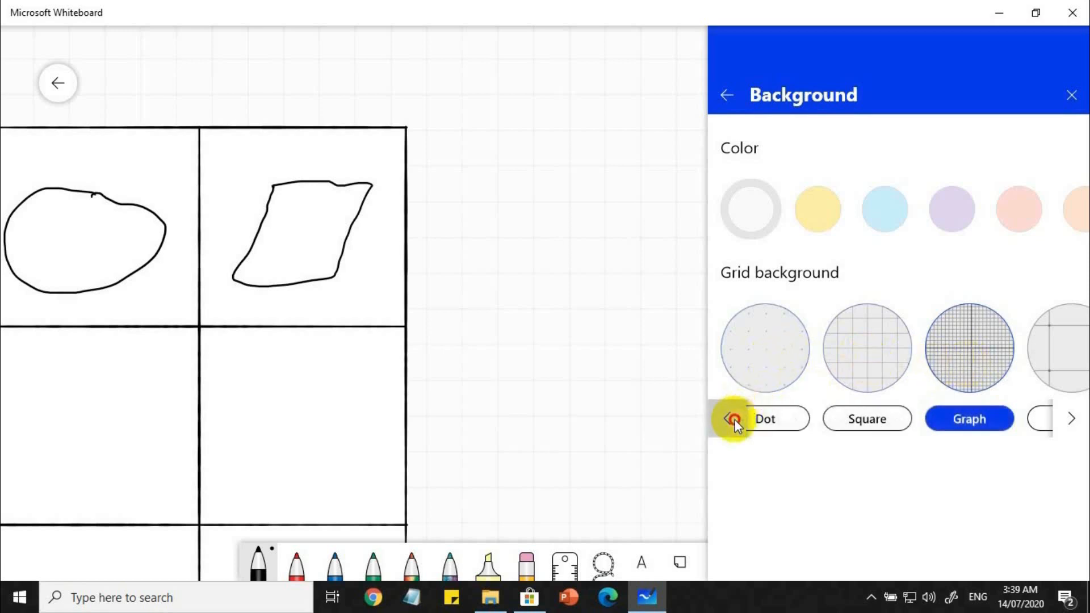
left_click(769, 362)
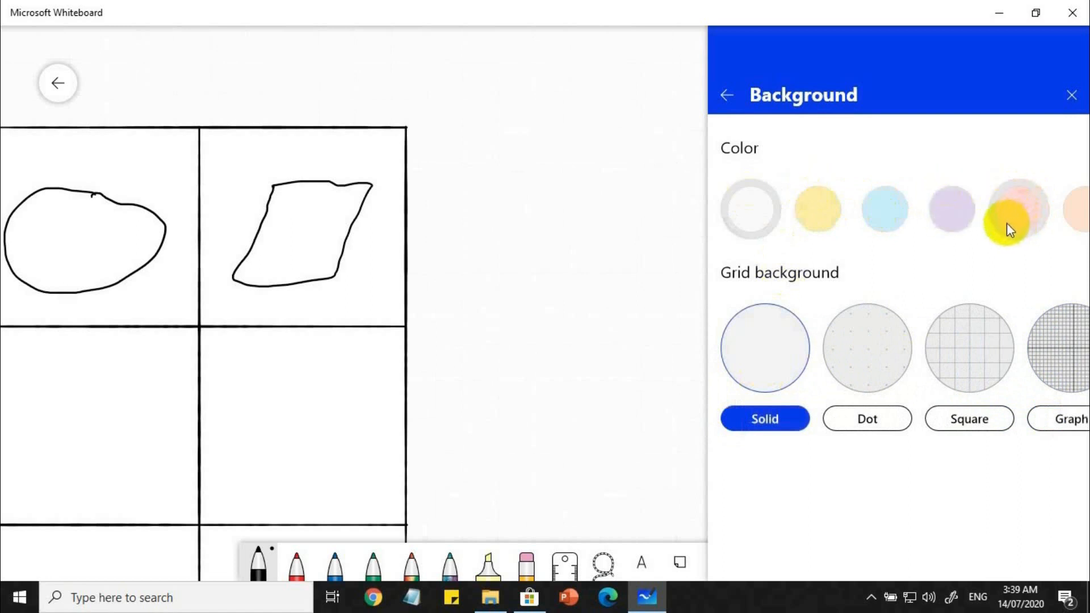
left_click(728, 97)
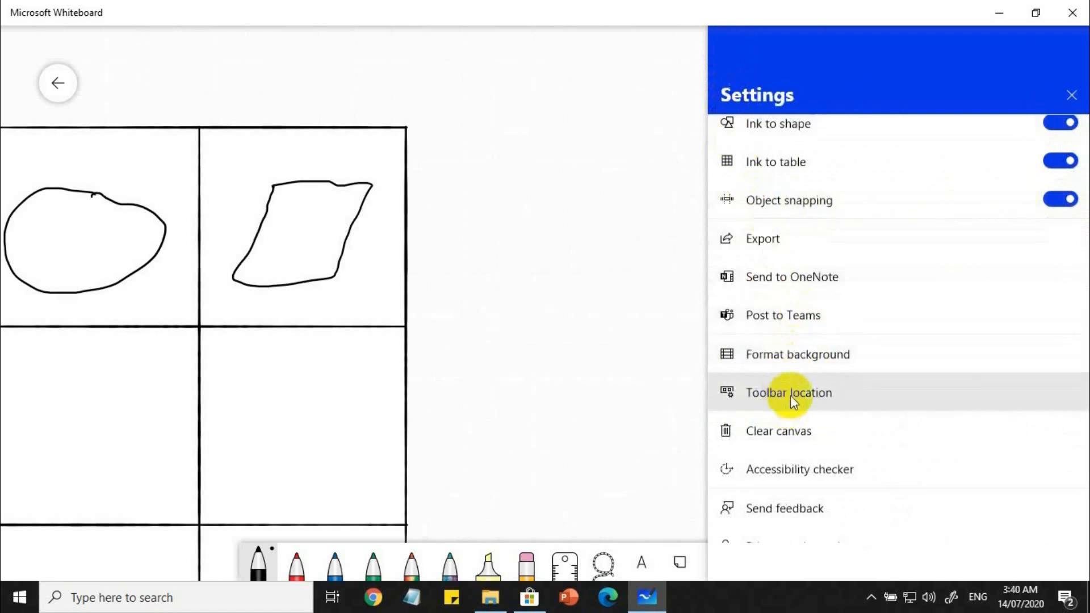
Try the Left and Right toolbar locations, set the toolbar back to Bottom, and return to the settings list.
left_click(791, 395)
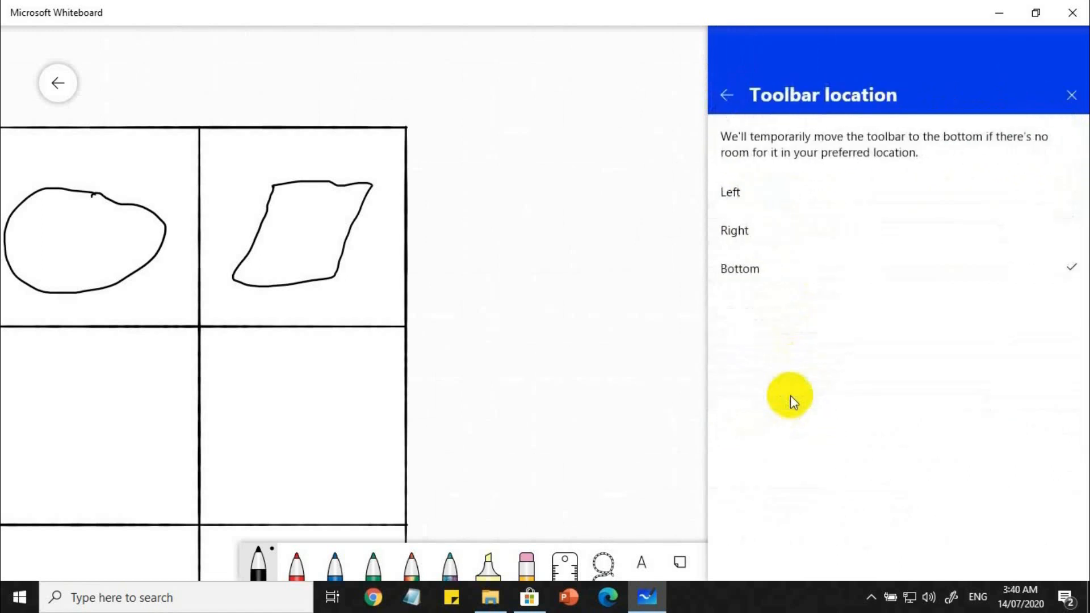
left_click(745, 196)
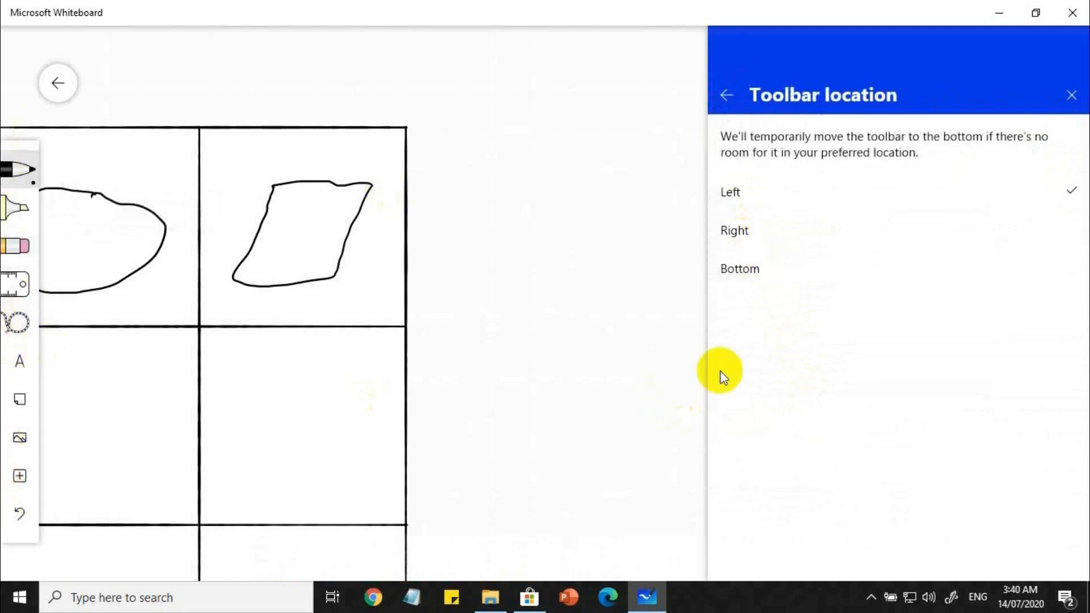
left_click(761, 233)
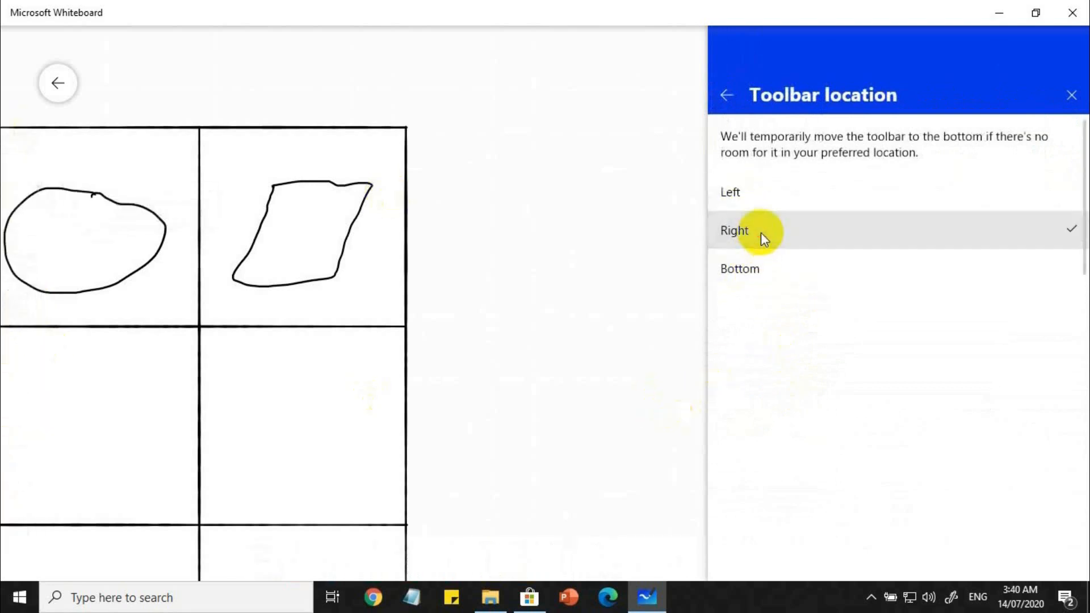
left_click(741, 277)
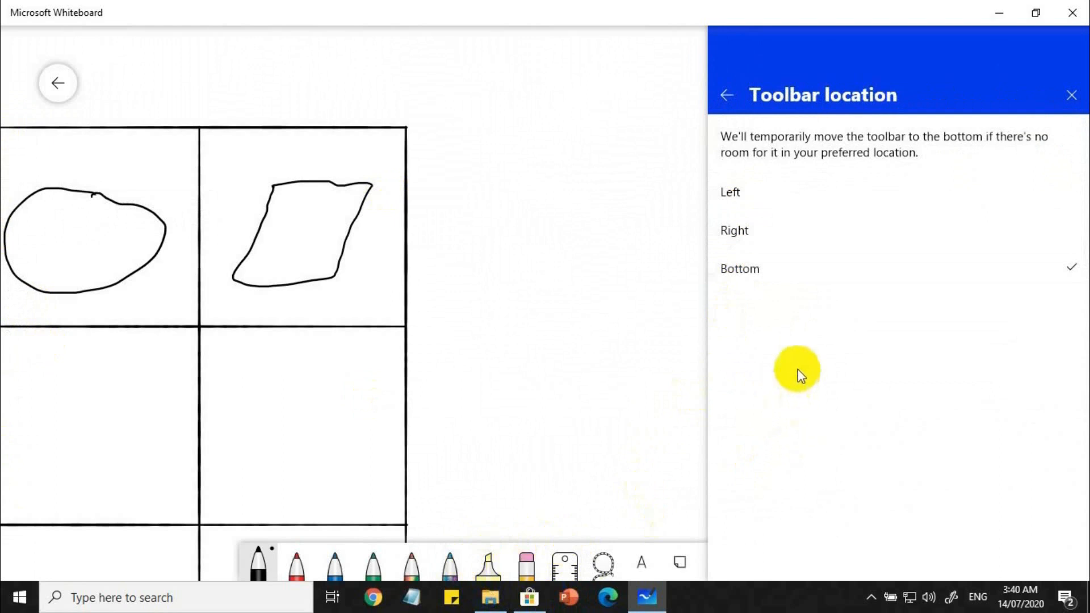
left_click(727, 95)
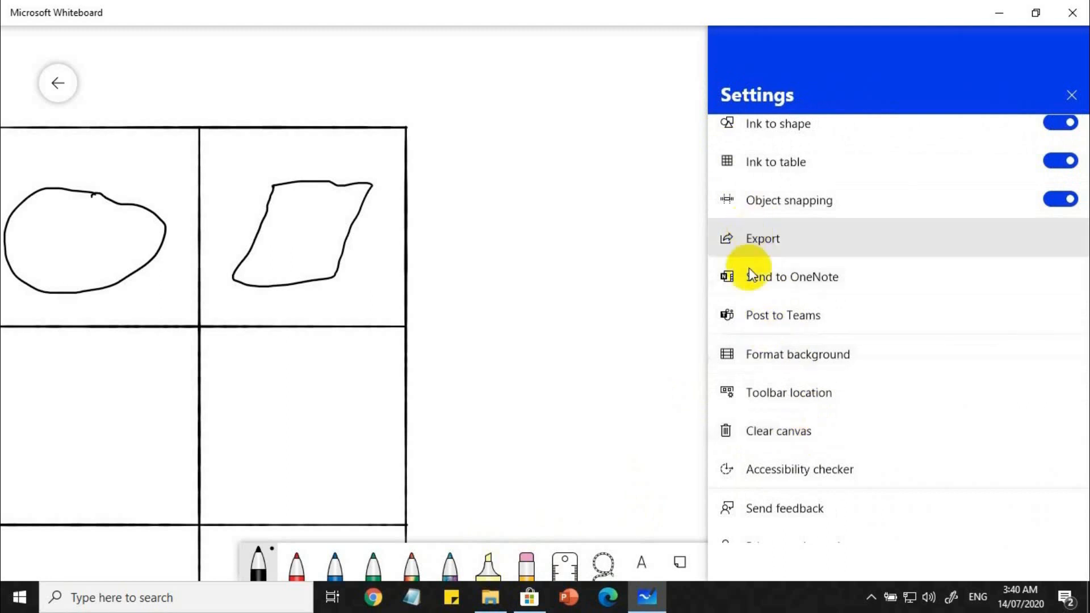
Export the board as a high quality SVG image named motion into the MS WhiteBoard folder on Storage space (D:).
left_click(762, 239)
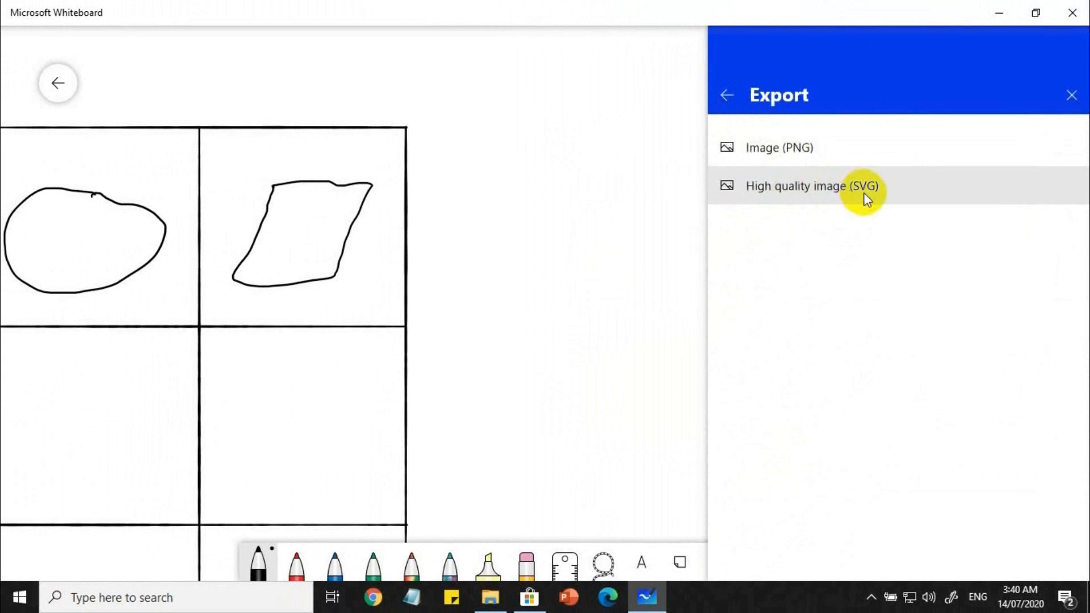
left_click(864, 196)
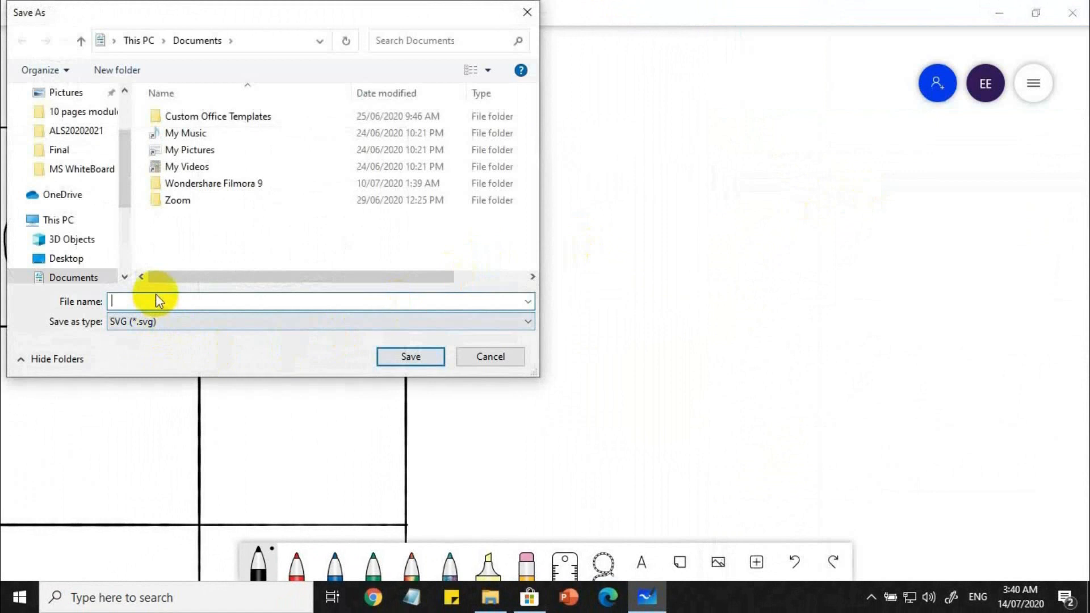
type("mot")
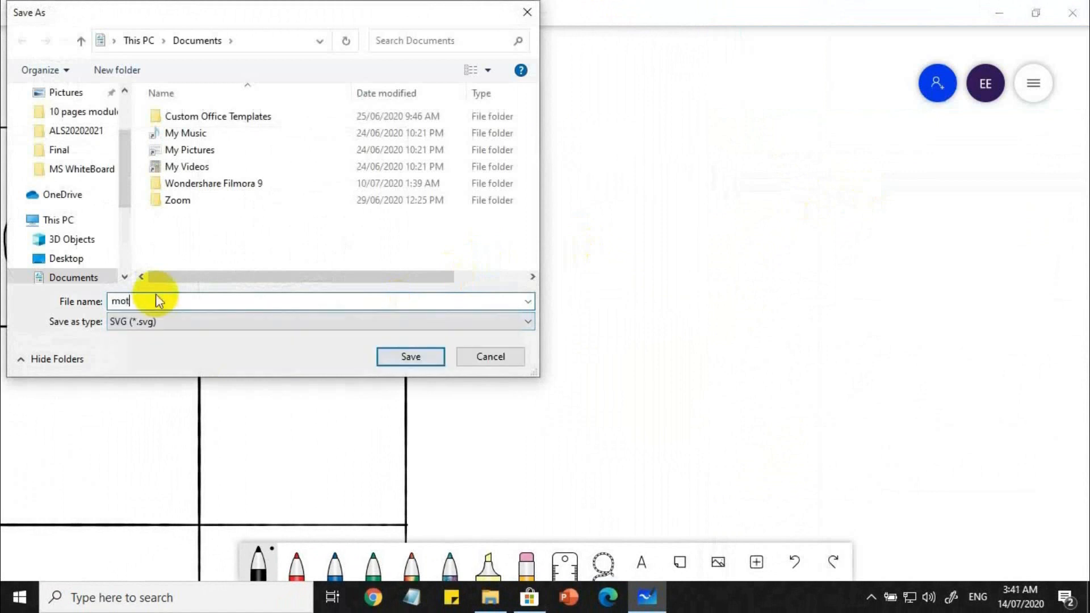
type("io")
left_click_drag(128, 201, 120, 262)
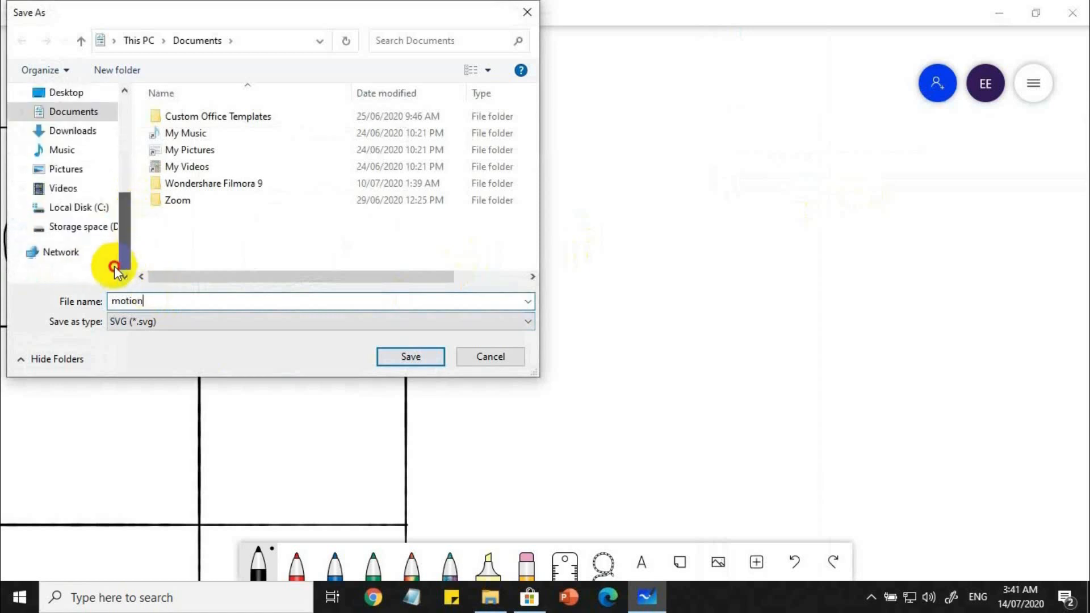
left_click(73, 230)
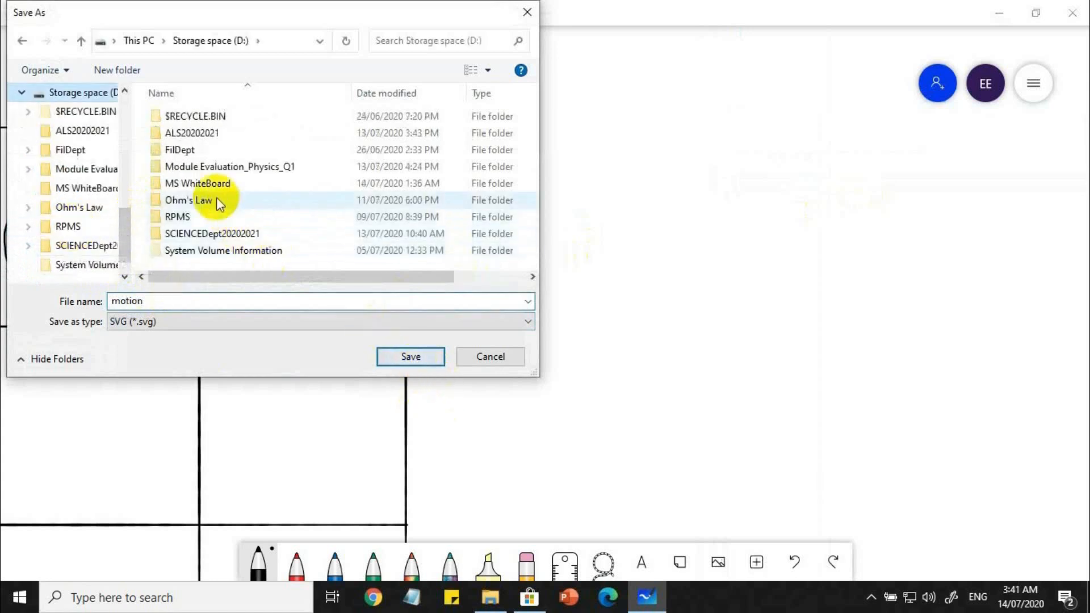
double_click(214, 185)
left_click(379, 358)
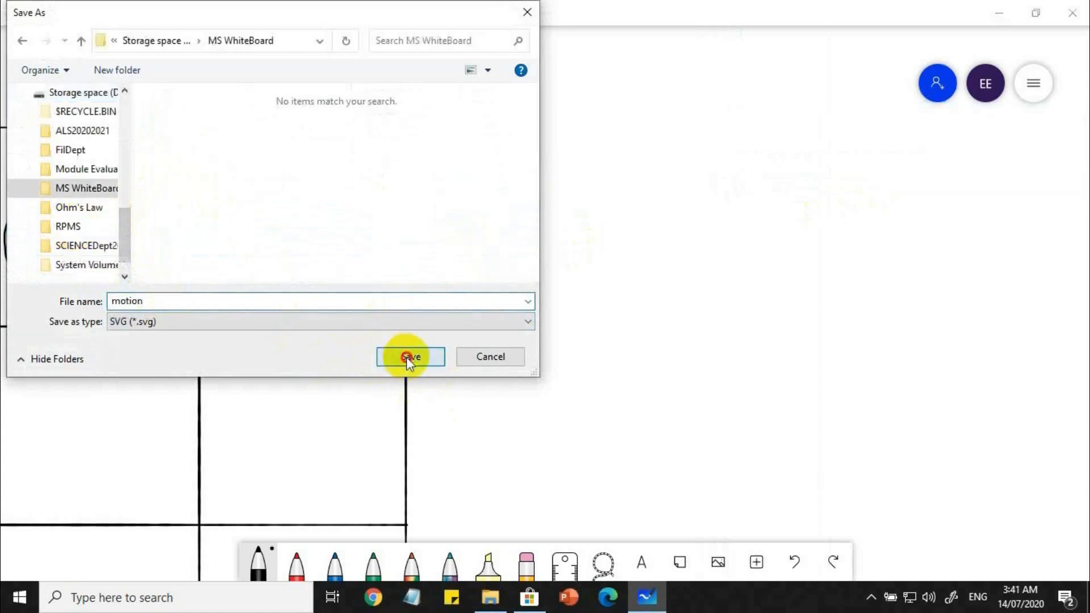
Open the exported motion.svg from the MS WhiteBoard folder in File Explorer, dismiss the browser setup dialog, and examine the exported board.
left_click(490, 598)
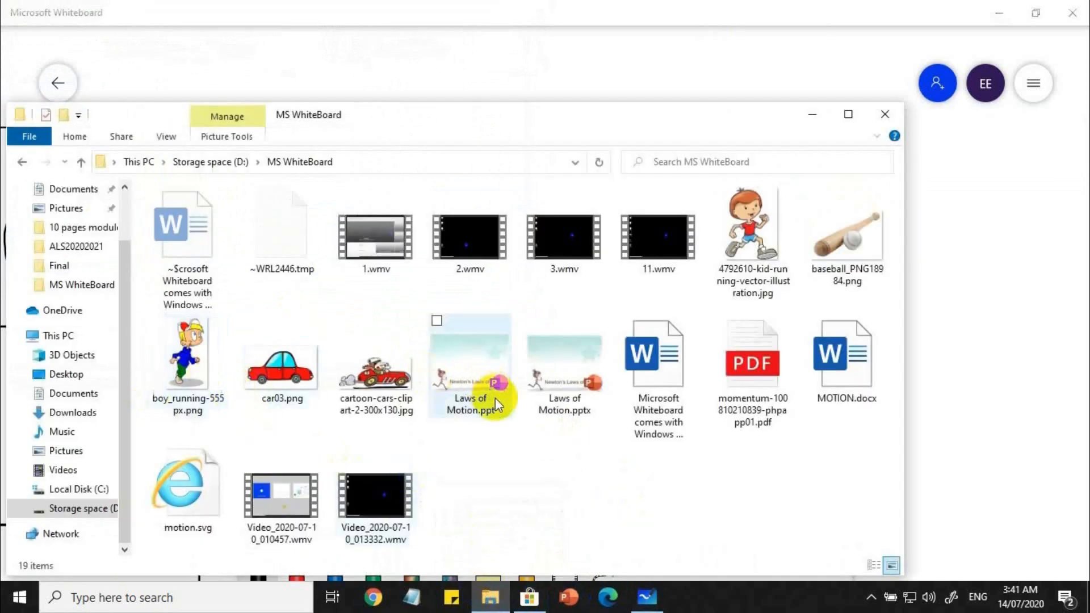
left_click_drag(519, 125, 514, 40)
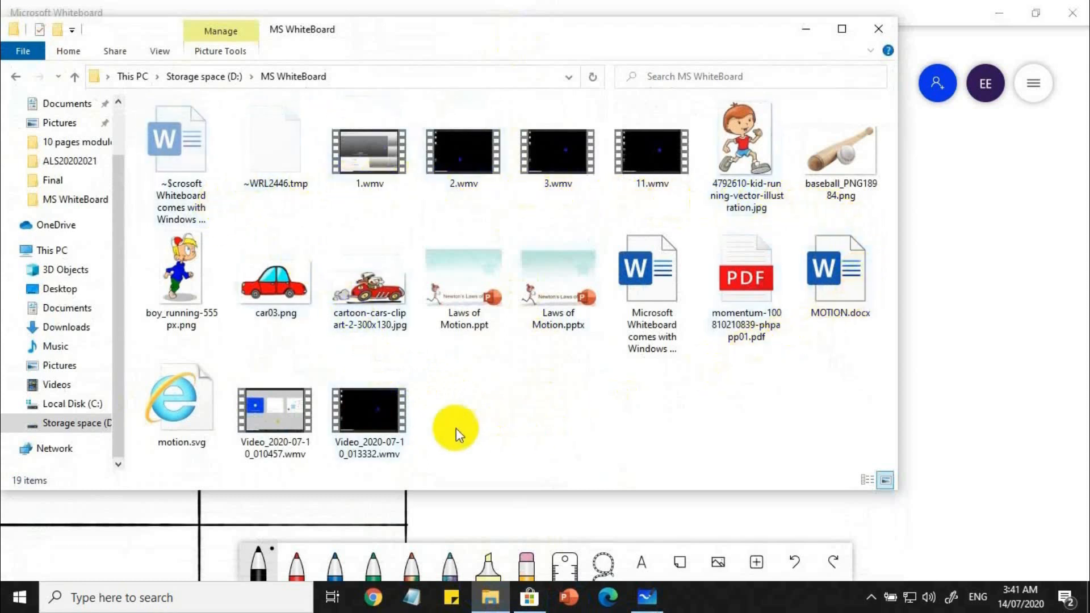
left_click(175, 405)
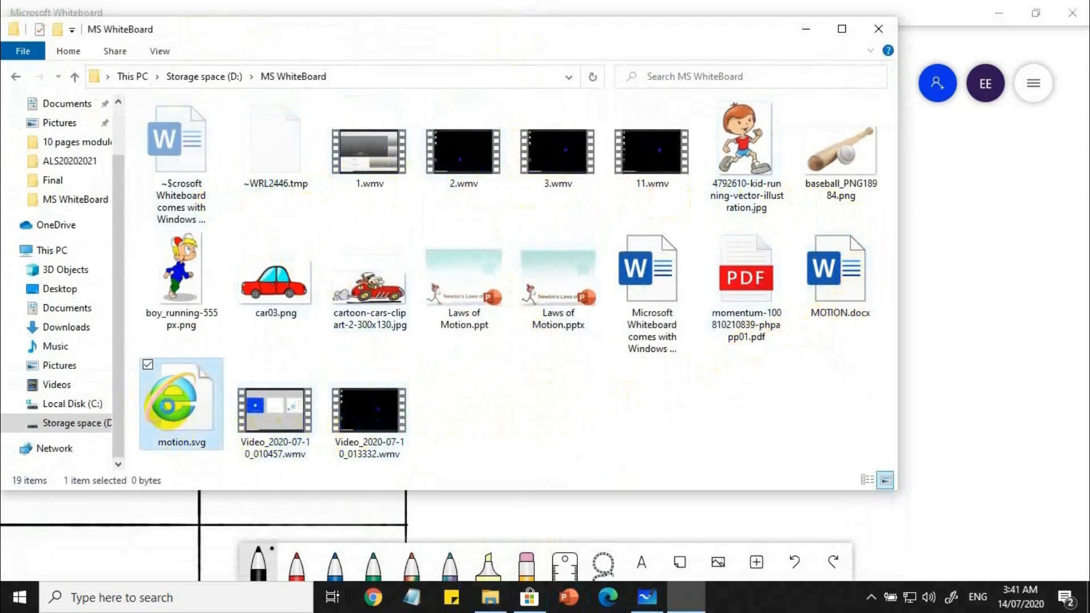
double_click(169, 406)
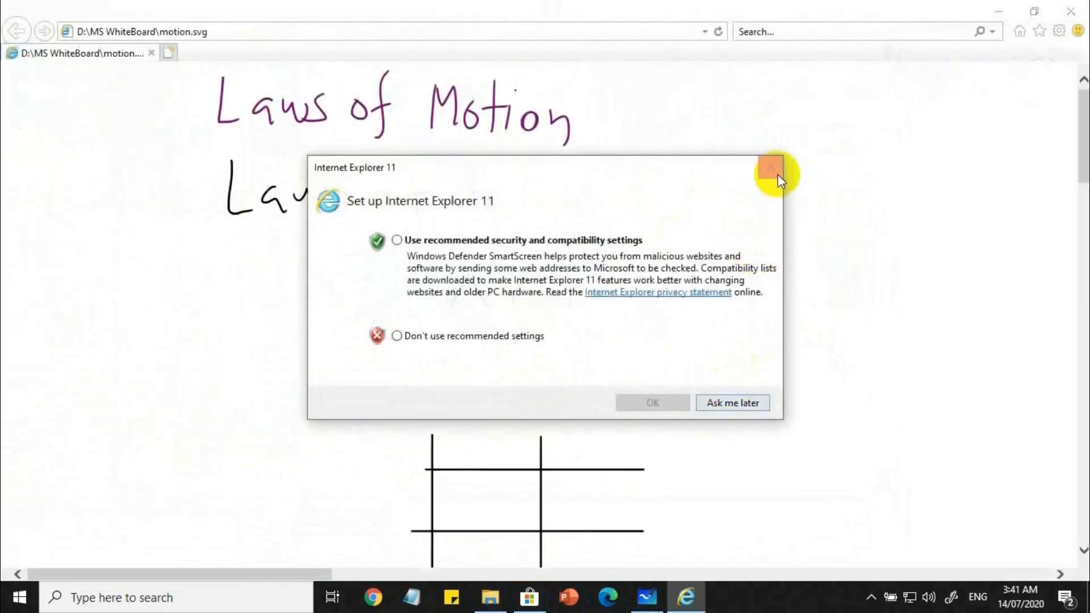
left_click(772, 168)
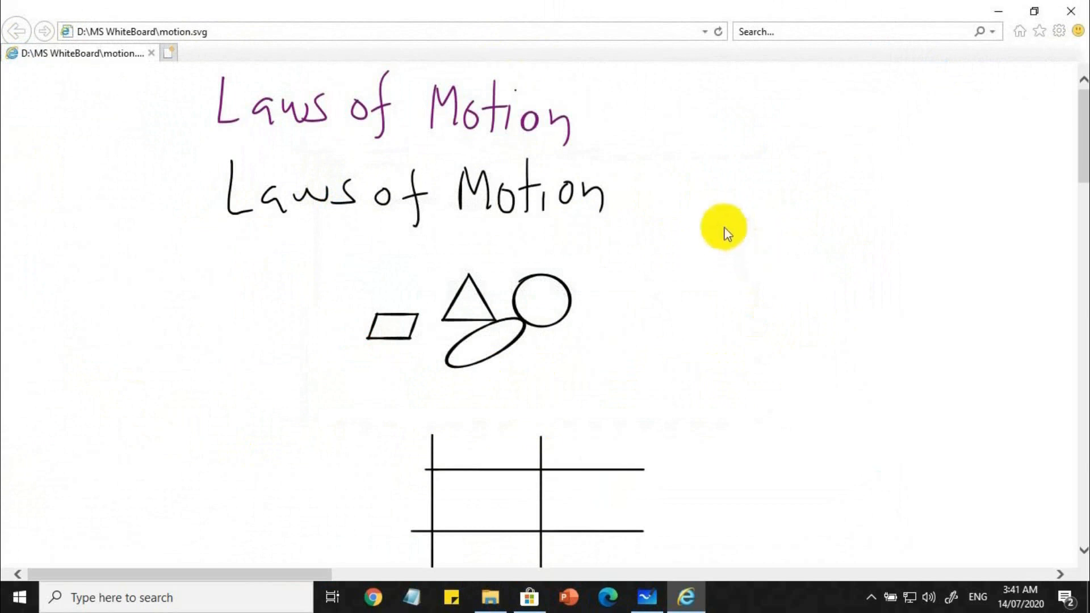
mouse_move(1081, 169)
left_mouse_down()
mouse_move(1073, 407)
mouse_move(1073, 244)
mouse_move(1051, 151)
mouse_move(1051, 224)
mouse_move(1051, 146)
mouse_move(1058, 138)
mouse_move(1082, 311)
mouse_move(1073, 318)
mouse_move(1085, 123)
mouse_move(1084, 228)
mouse_move(1081, 175)
left_mouse_up()
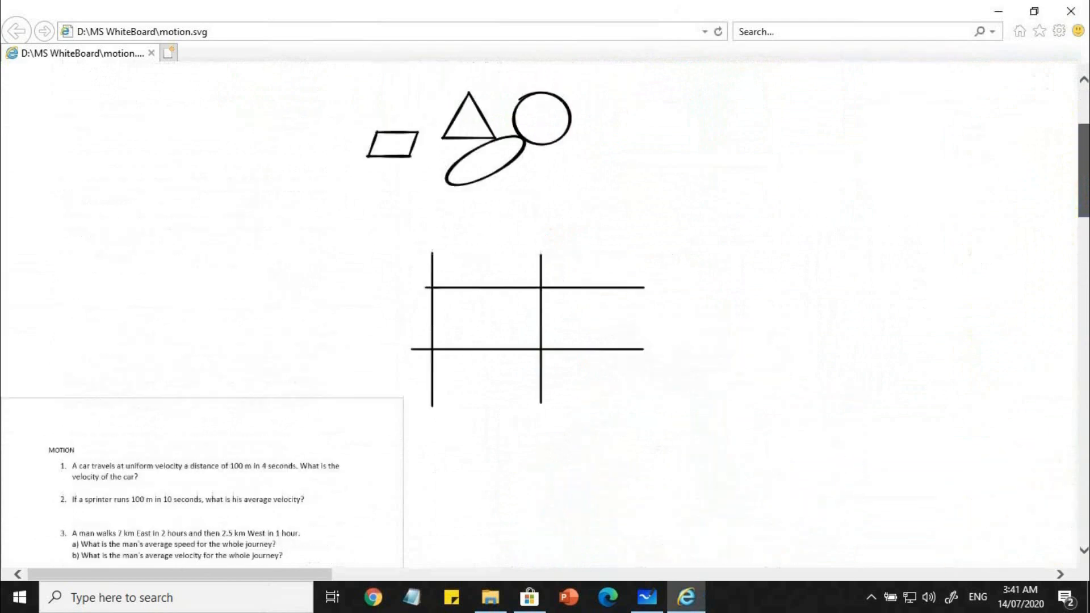
Switch back to Microsoft Whiteboard and bring an empty area of the board into view.
left_click(648, 599)
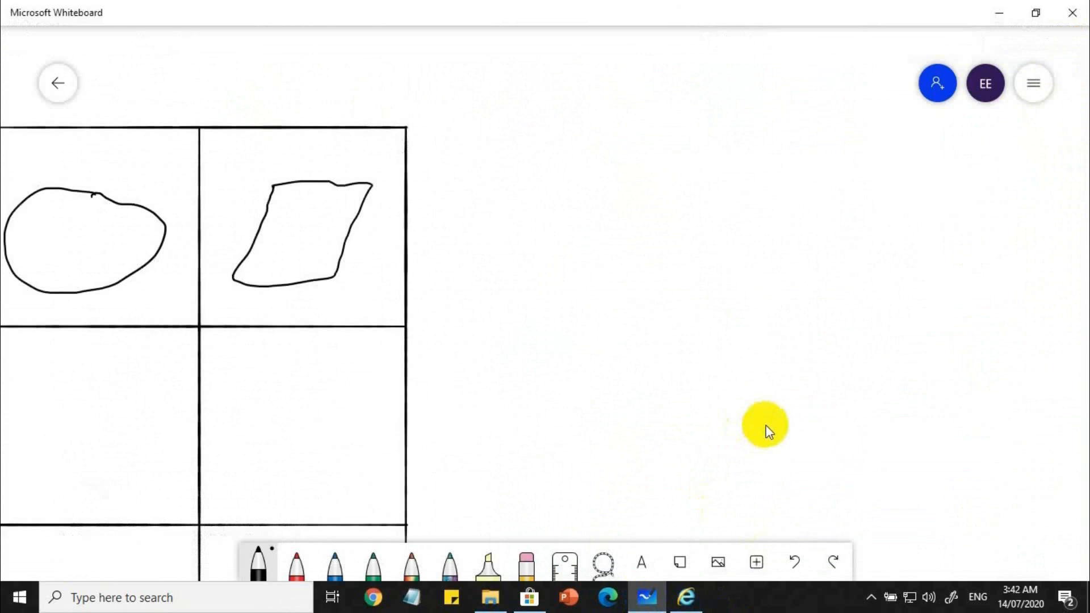
left_click_drag(699, 432, 319, 287)
mouse_move(400, 394)
left_mouse_down()
mouse_move(246, 256)
mouse_move(228, 260)
left_mouse_up()
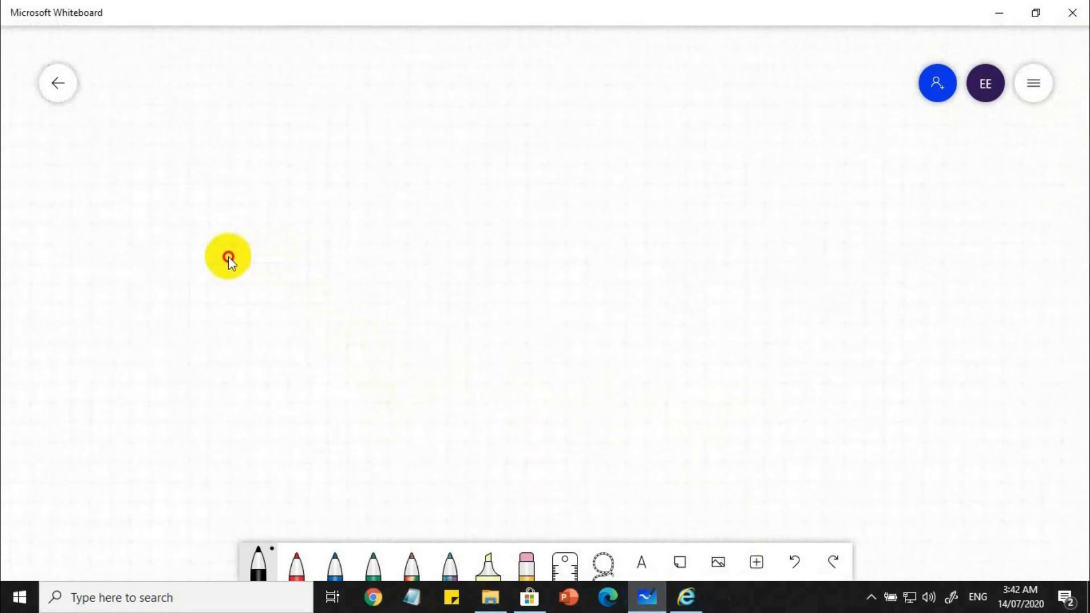